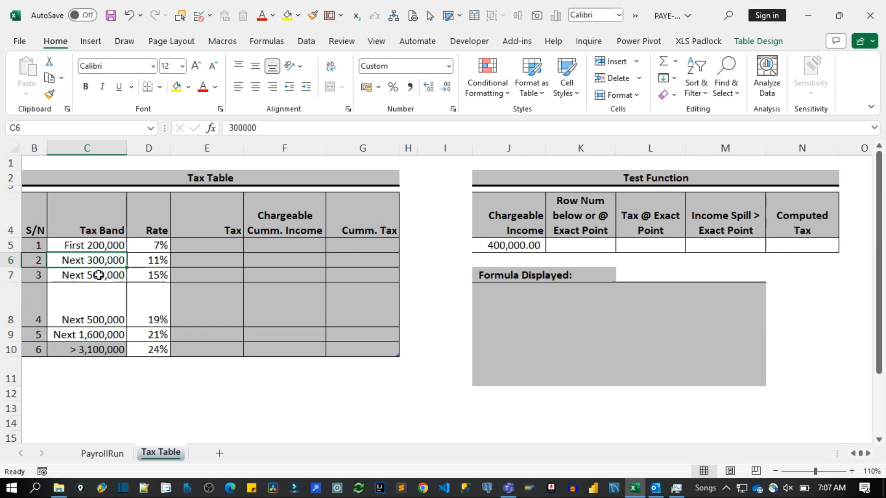
# Step: Inspect the stored values of the first three Tax Band cells and the custom number format of the first band
pyautogui.click(99, 249)
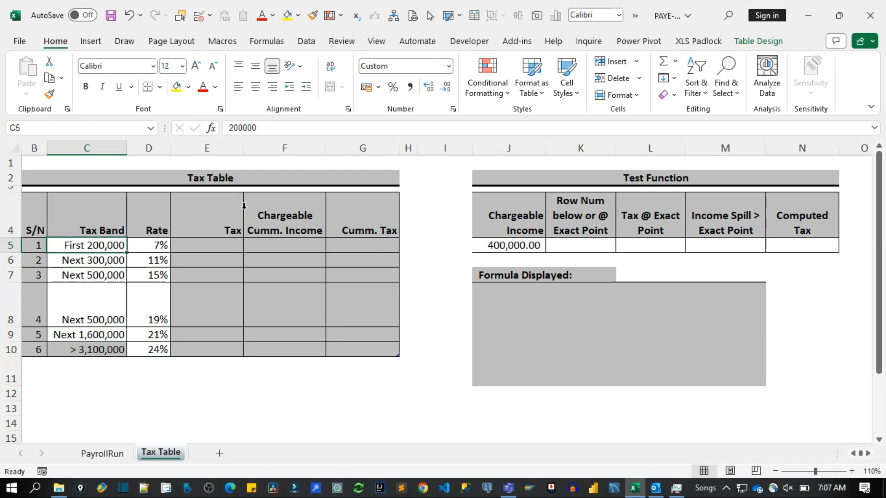
pyautogui.click(233, 128)
pyautogui.click(97, 265)
pyautogui.click(97, 276)
pyautogui.click(93, 251)
pyautogui.doubleClick(244, 128)
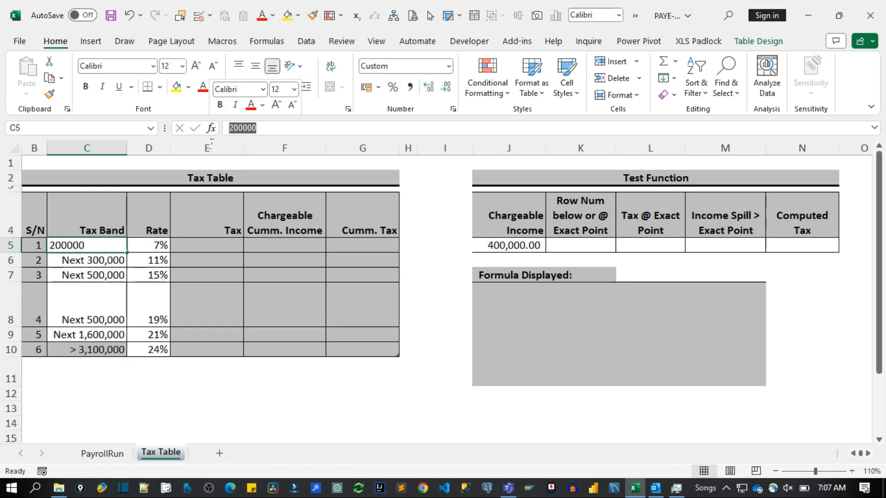
pyautogui.press('Escape')
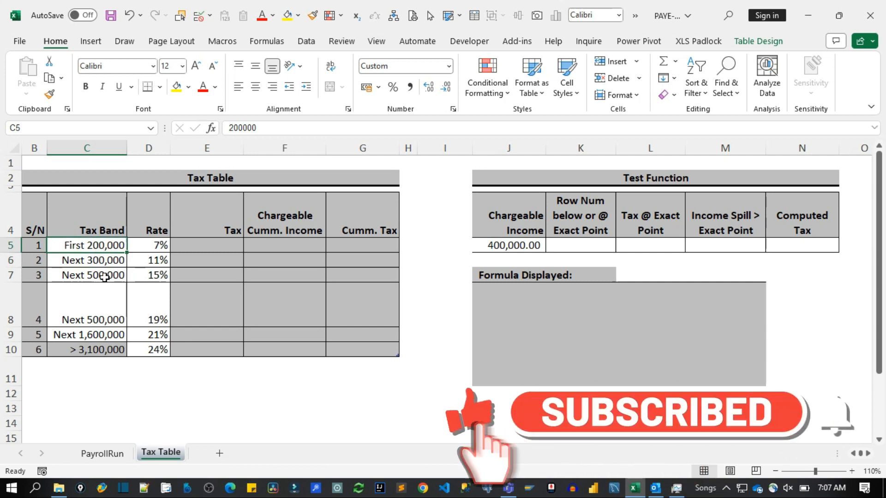
pyautogui.hotkey('ctrl', '1')
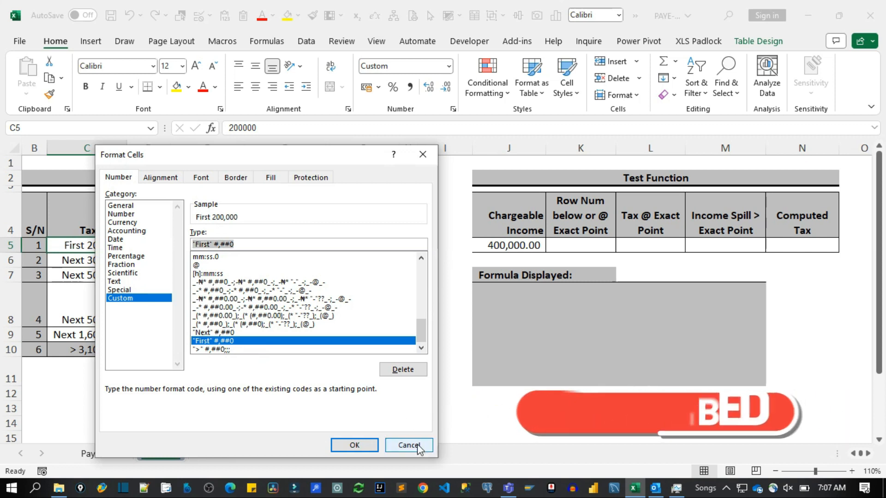
pyautogui.click(403, 445)
# Step: Review the tax bands and rates, including the last band's formula, plus the empty calculation columns and the test chargeable income
pyautogui.click(109, 263)
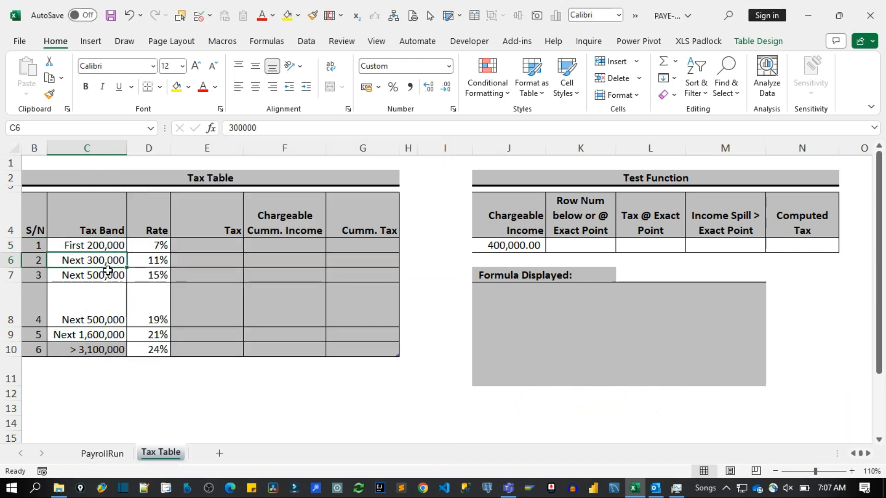
pyautogui.click(152, 260)
pyautogui.click(157, 272)
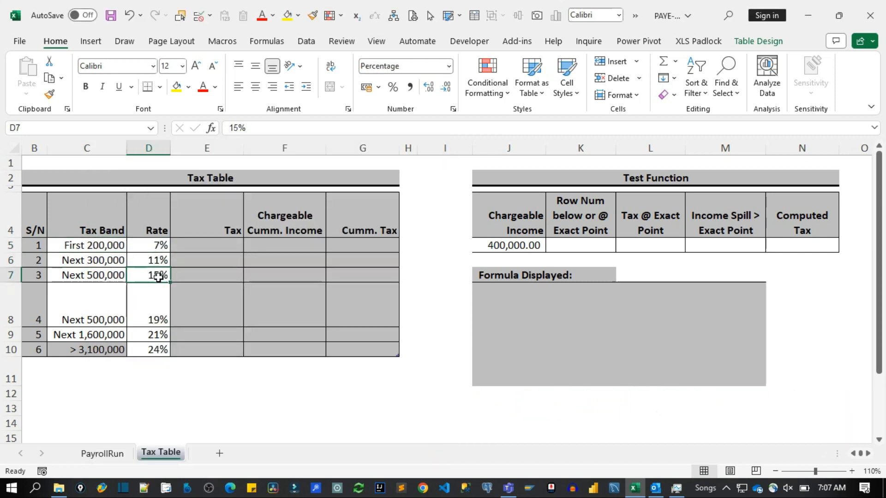
pyautogui.click(99, 250)
pyautogui.click(227, 244)
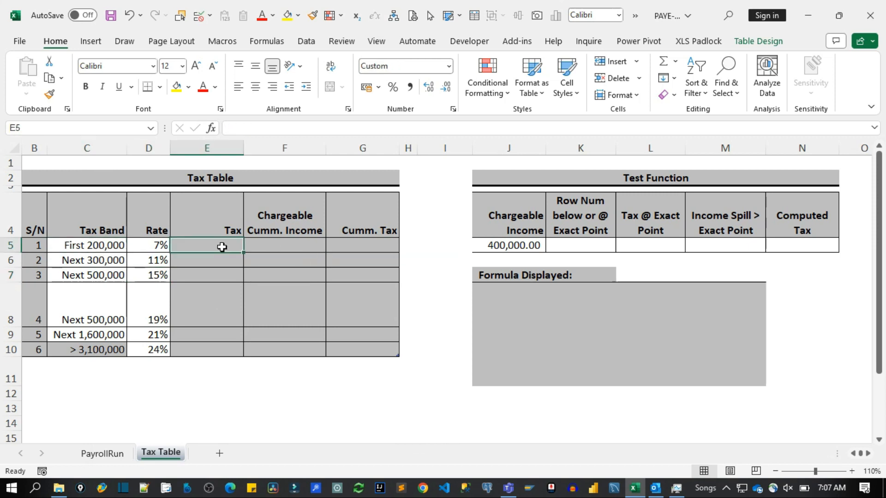
pyautogui.moveTo(104, 249); pyautogui.dragTo(153, 350)
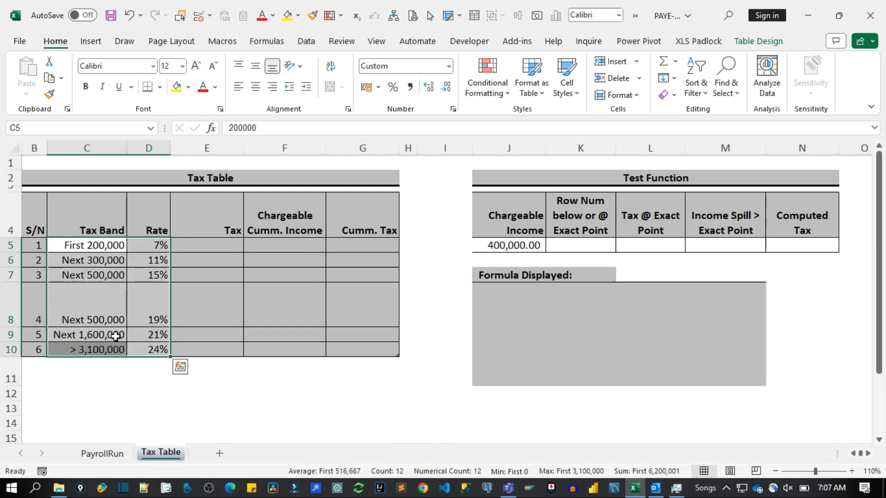
pyautogui.click(99, 350)
pyautogui.moveTo(108, 249); pyautogui.dragTo(118, 337)
pyautogui.click(102, 354)
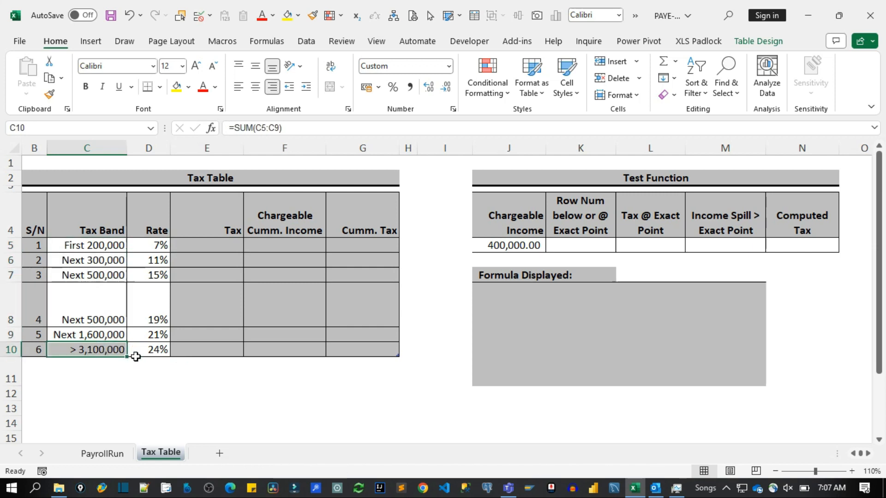
pyautogui.click(156, 356)
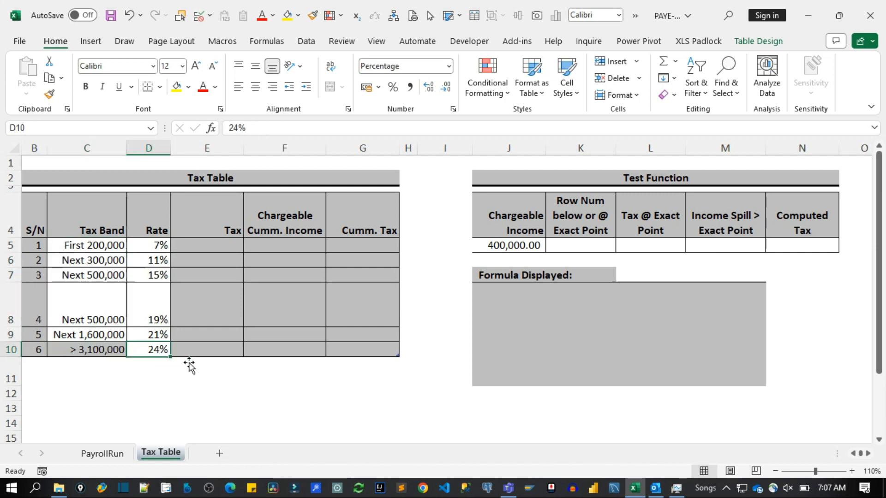
pyautogui.moveTo(227, 249); pyautogui.dragTo(360, 340)
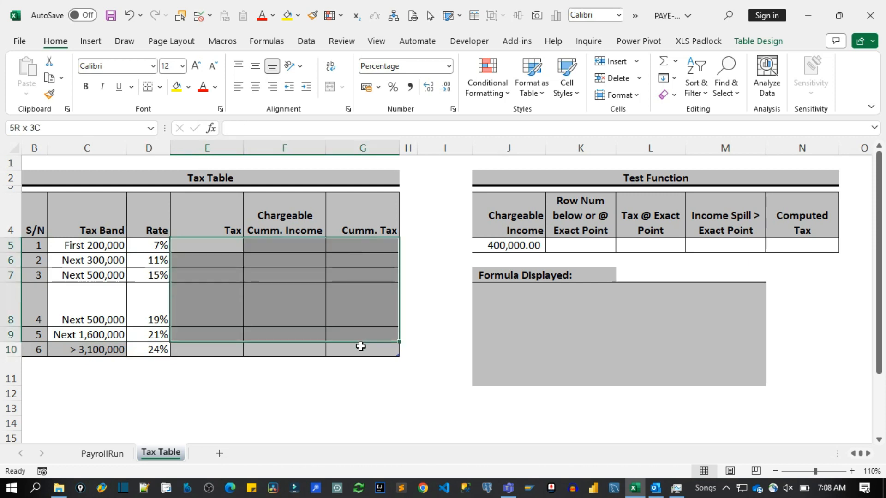
pyautogui.click(527, 251)
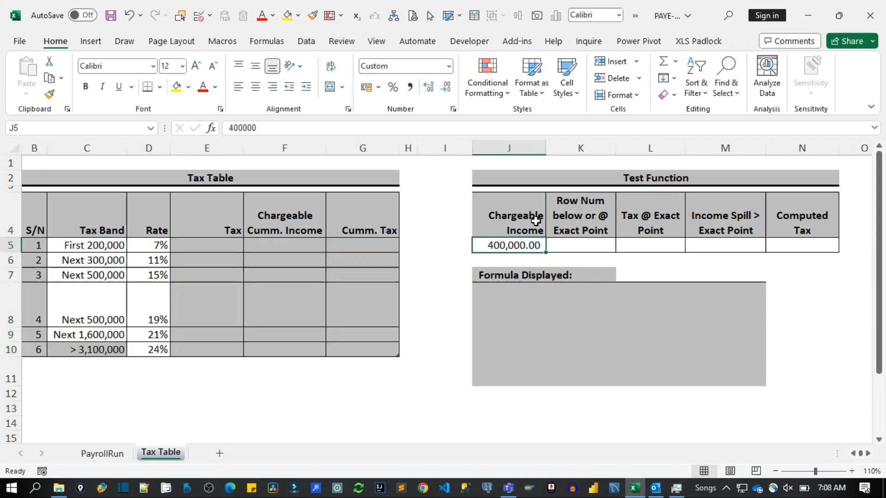
pyautogui.click(628, 184)
pyautogui.click(530, 251)
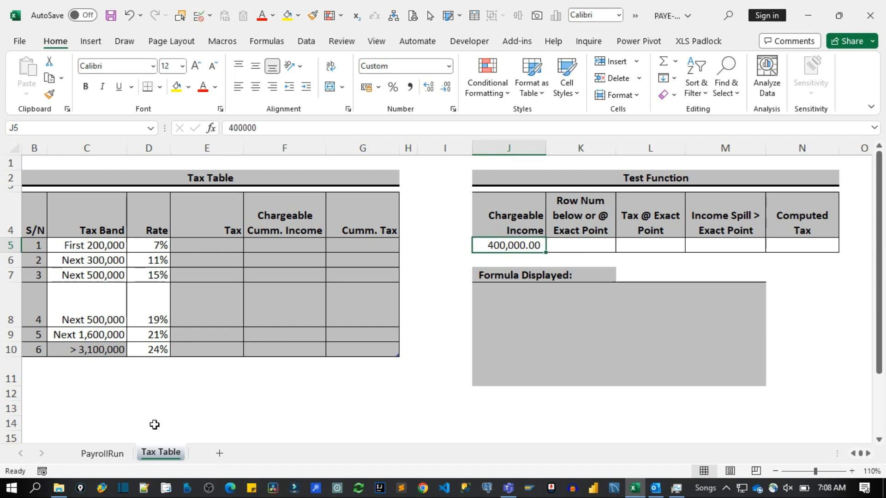
# Step: Clear the Annual Tax formulas for all employees in M8:M18 on the PayrollRun sheet, leaving the total row
pyautogui.click(113, 453)
pyautogui.moveTo(710, 289); pyautogui.dragTo(715, 397)
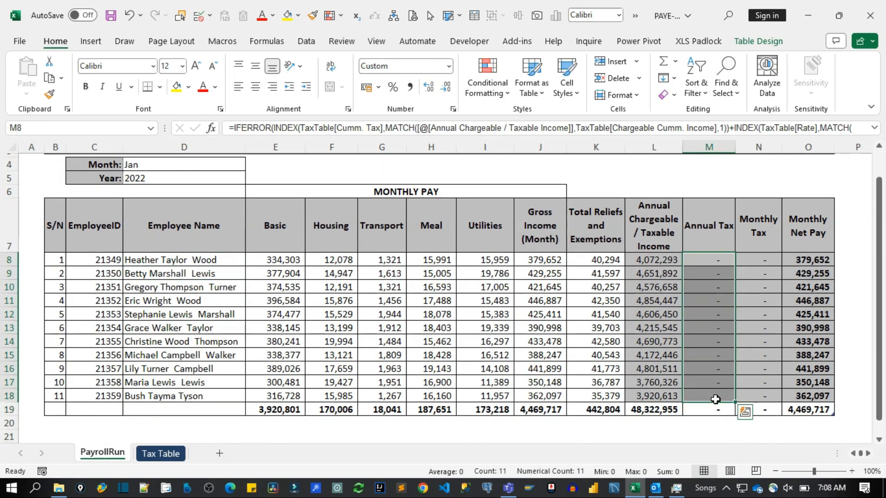
pyautogui.press('Delete')
pyautogui.click(709, 269)
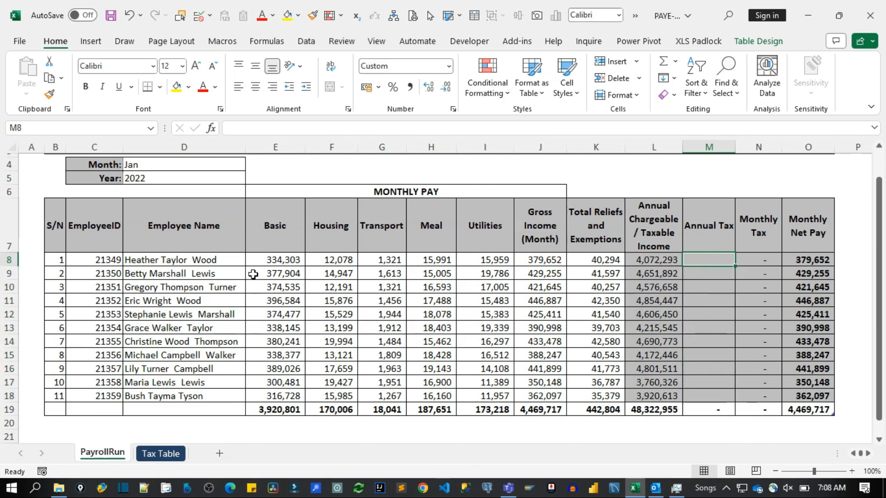
pyautogui.click(173, 454)
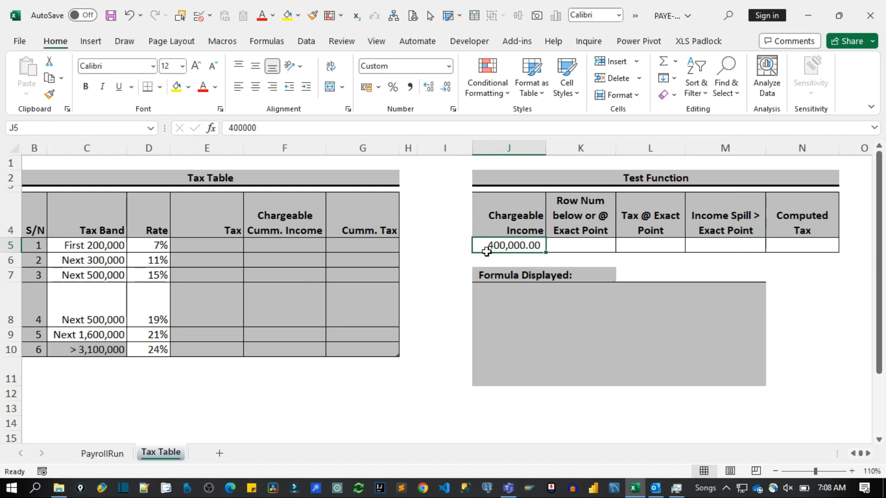
pyautogui.click(110, 251)
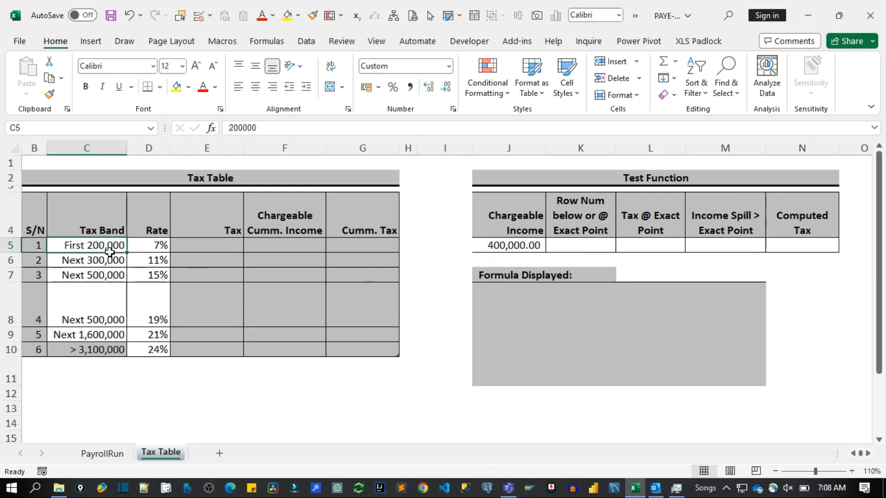
pyautogui.moveTo(110, 252); pyautogui.dragTo(109, 261)
pyautogui.click(206, 250)
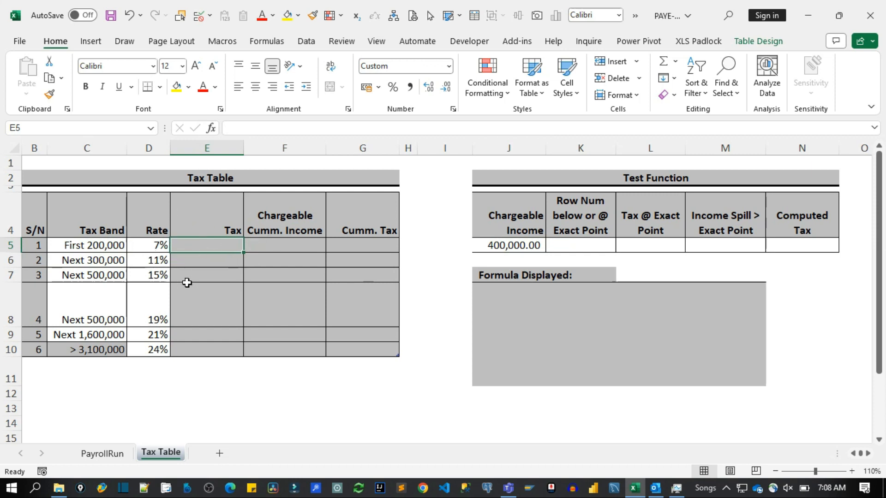
pyautogui.write('=')
pyautogui.press('Left')
pyautogui.write('*')
pyautogui.press('Left')
pyautogui.press('Left')
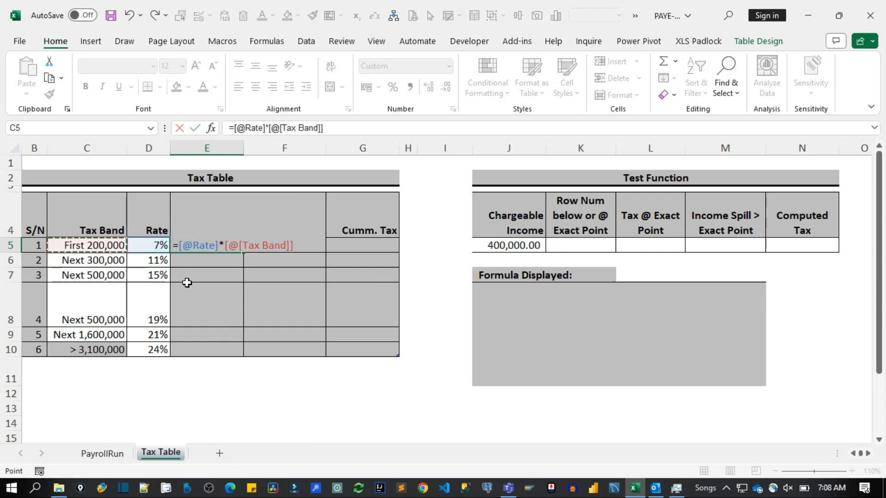
pyautogui.press('Return')
# Step: Clear the Tax formula in the table's last row, E10
pyautogui.click(202, 351)
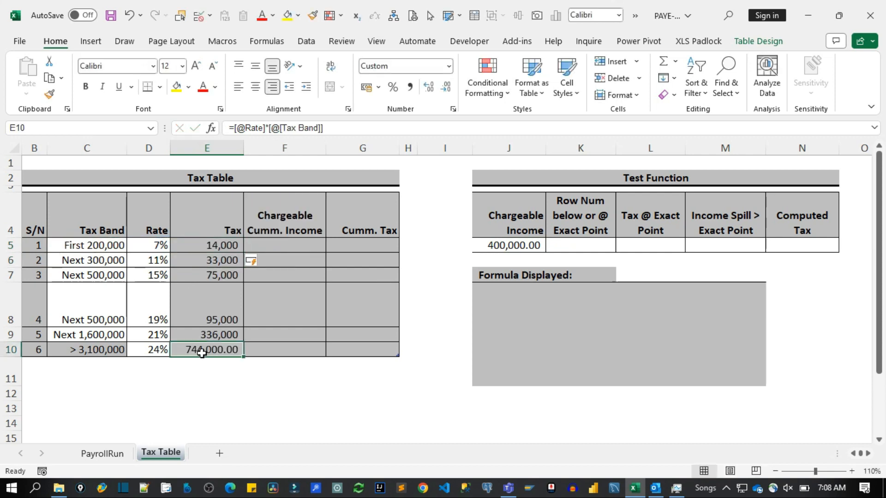
pyautogui.press('Delete')
pyautogui.moveTo(214, 247); pyautogui.dragTo(217, 341)
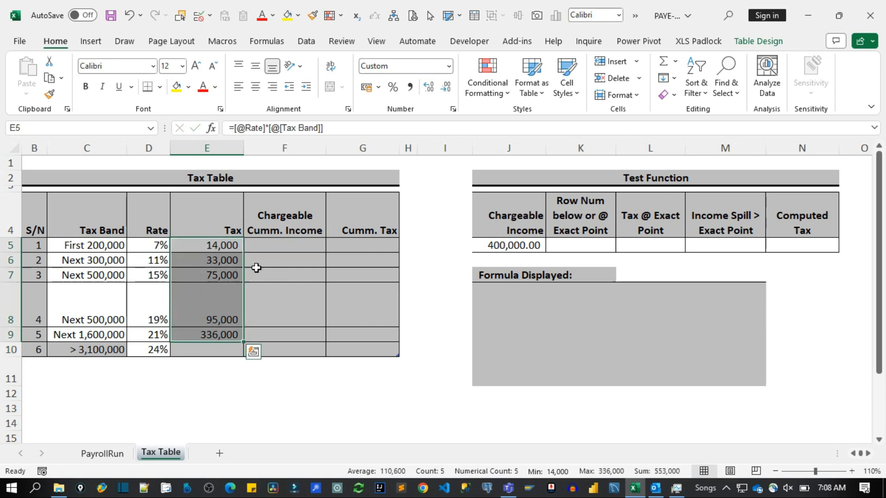
# Step: Fill the Chargeable Cumm. Income column with a running total of the tax bands, entering =SUM($C$4:C5) in F5
pyautogui.click(274, 248)
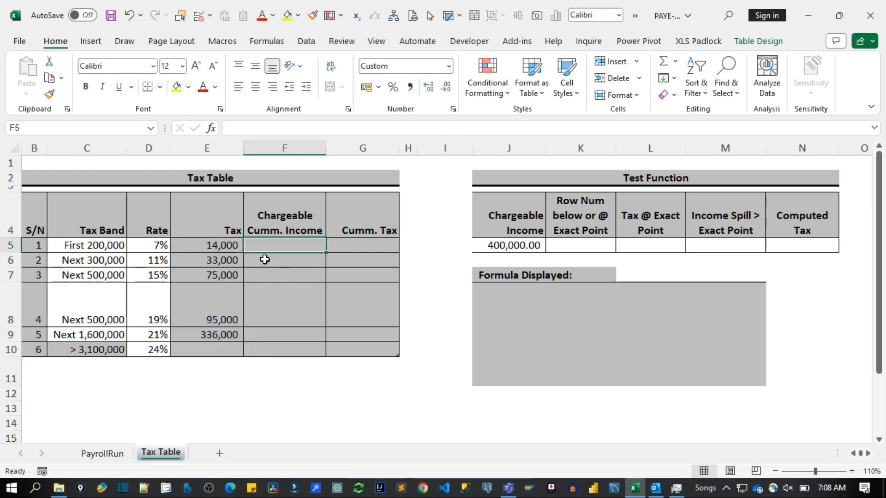
pyautogui.click(226, 250)
pyautogui.moveTo(106, 251)
pyautogui.mouseDown()
pyautogui.moveTo(107, 267)
pyautogui.moveTo(110, 246)
pyautogui.mouseUp()
pyautogui.click(280, 248)
pyautogui.write('=sum(')
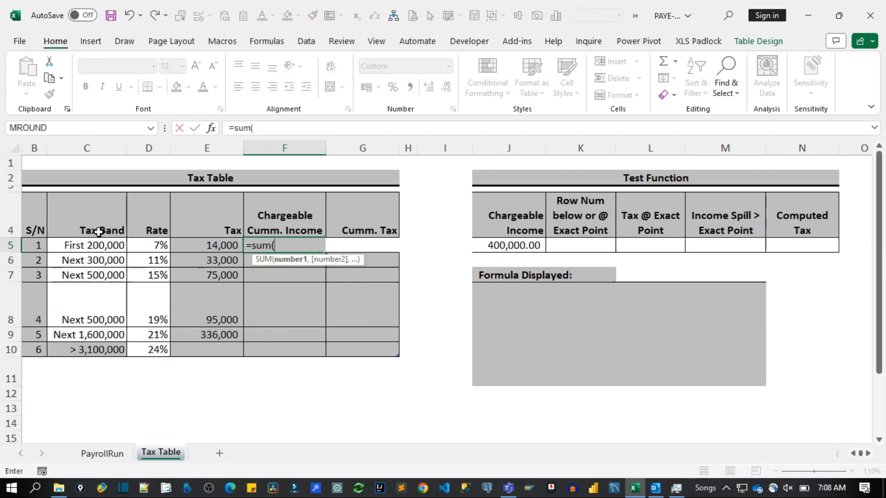
pyautogui.moveTo(99, 232); pyautogui.dragTo(99, 245)
pyautogui.click(99, 246)
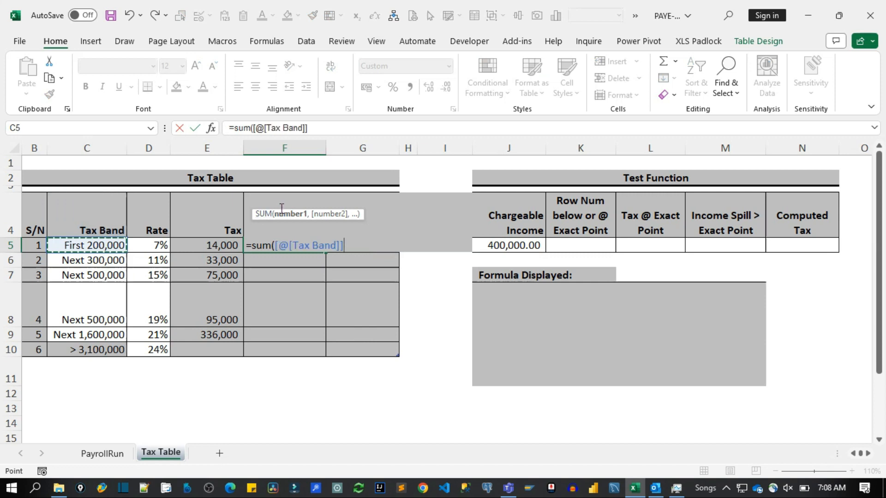
pyautogui.moveTo(99, 232); pyautogui.dragTo(99, 246)
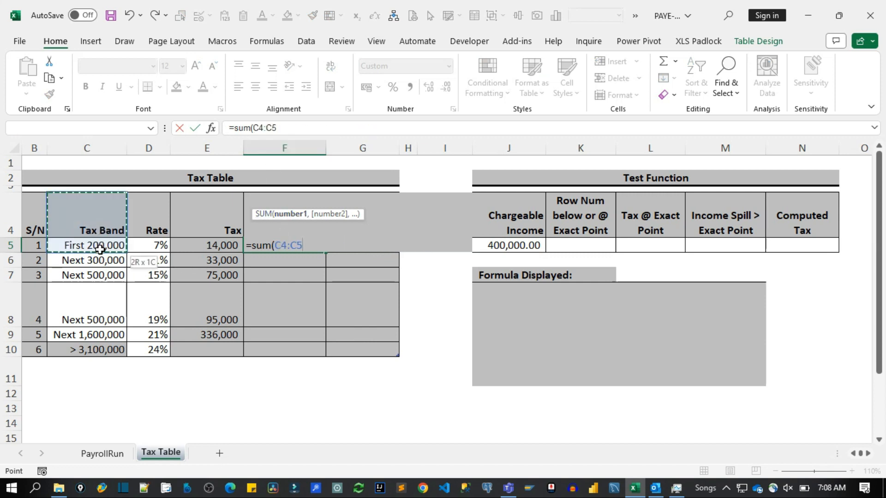
pyautogui.click(287, 249)
pyautogui.press('F4')
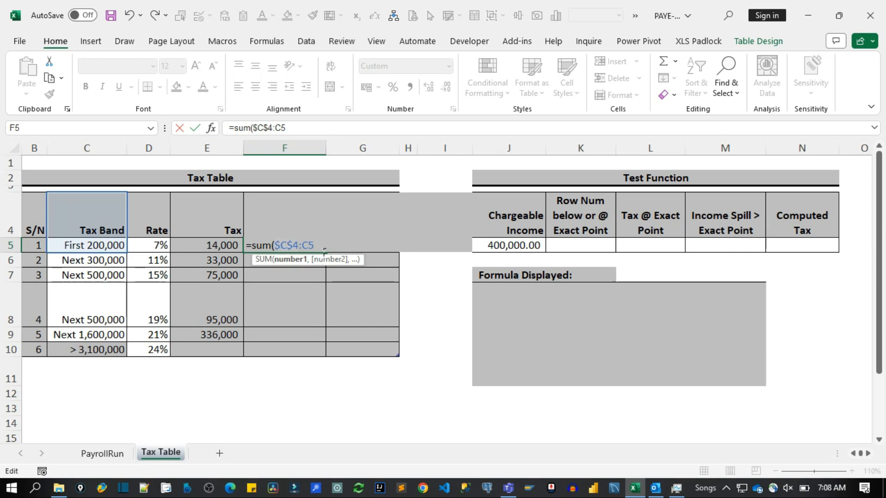
pyautogui.press('Return')
# Step: Clear the cumulative income formula in the table's last row, F10
pyautogui.click(291, 353)
pyautogui.press('Delete')
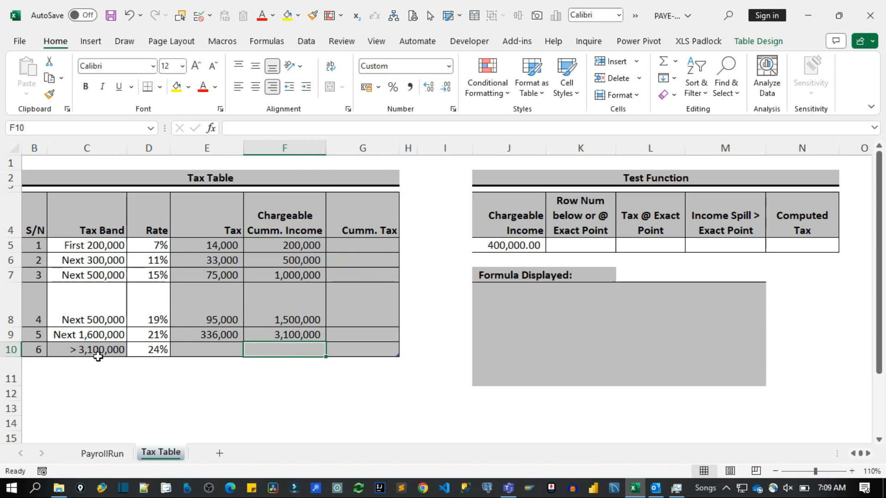
pyautogui.click(286, 334)
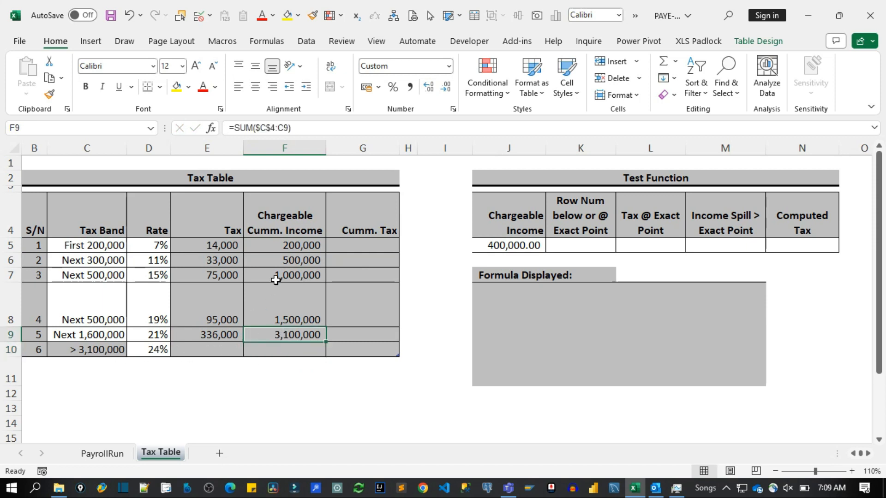
# Step: Fill the Cumm. Tax column with a running total of the Tax column, entering =SUM($E$4:E5) in G5
pyautogui.click(357, 249)
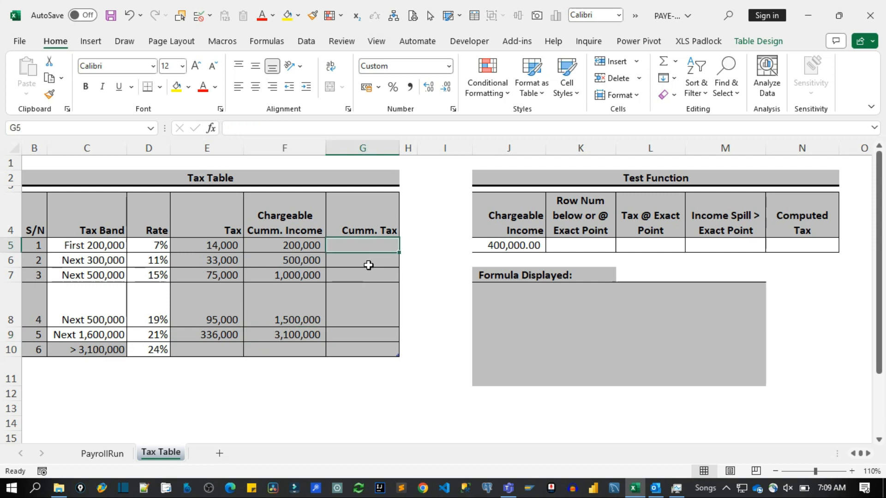
pyautogui.write('=sum(')
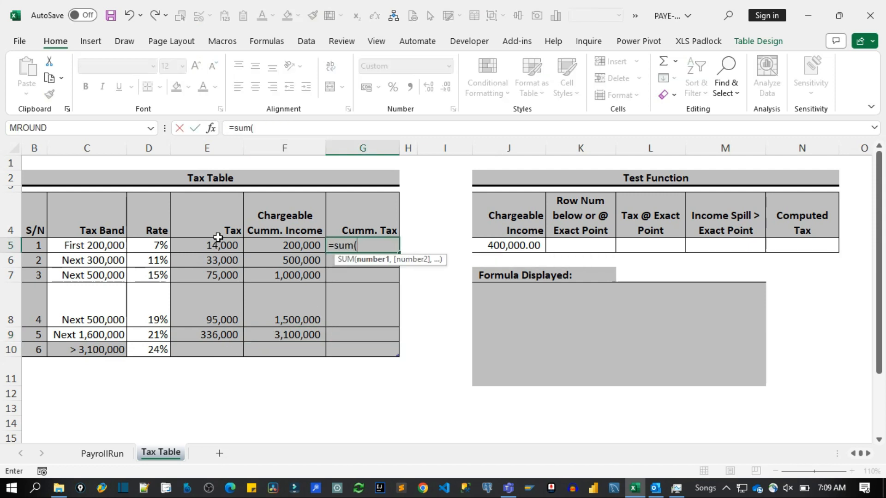
pyautogui.moveTo(218, 233); pyautogui.dragTo(220, 247)
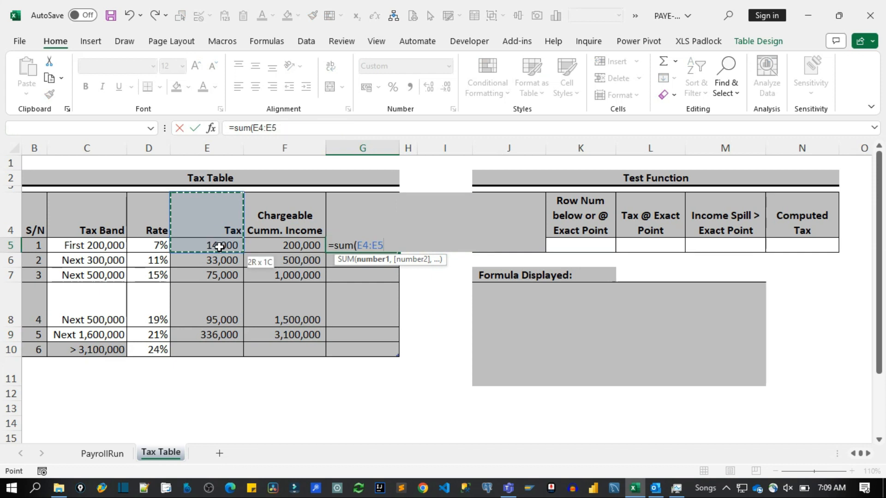
pyautogui.click(369, 248)
pyautogui.press('F4')
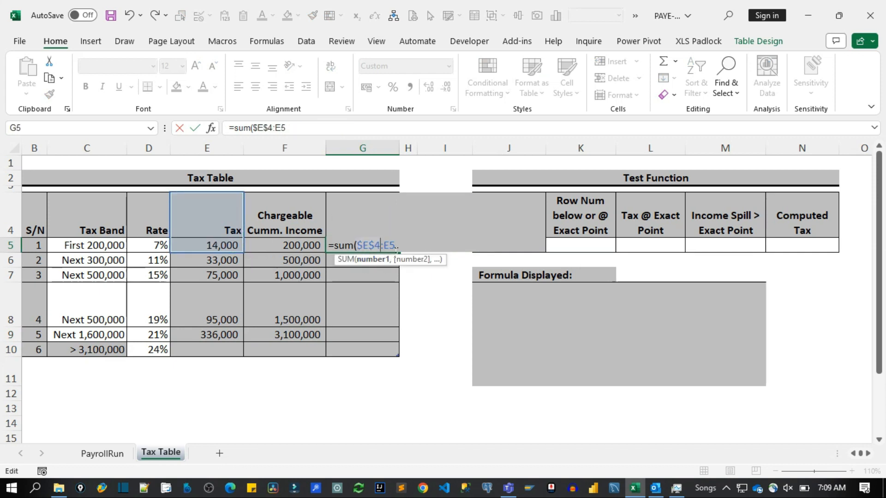
pyautogui.press('Return')
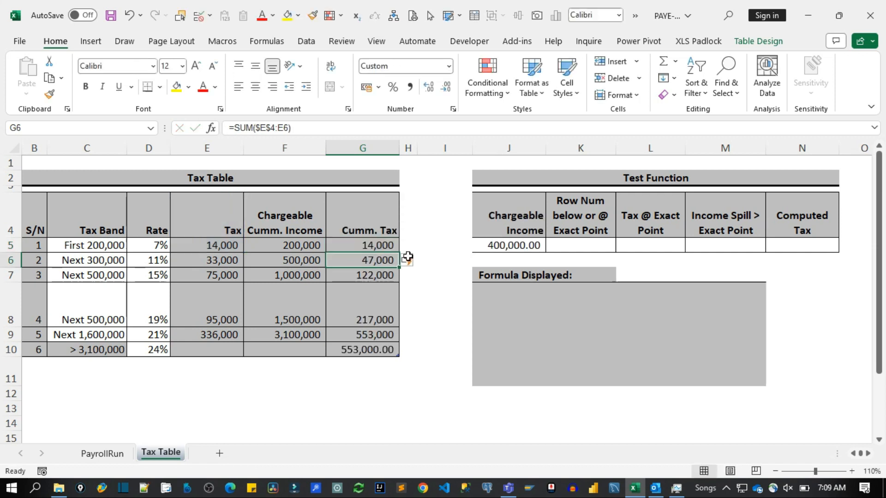
# Step: Clear the cumulative tax formula in the table's last row, G10
pyautogui.hotkey('ctrl', 'a')
pyautogui.click(361, 353)
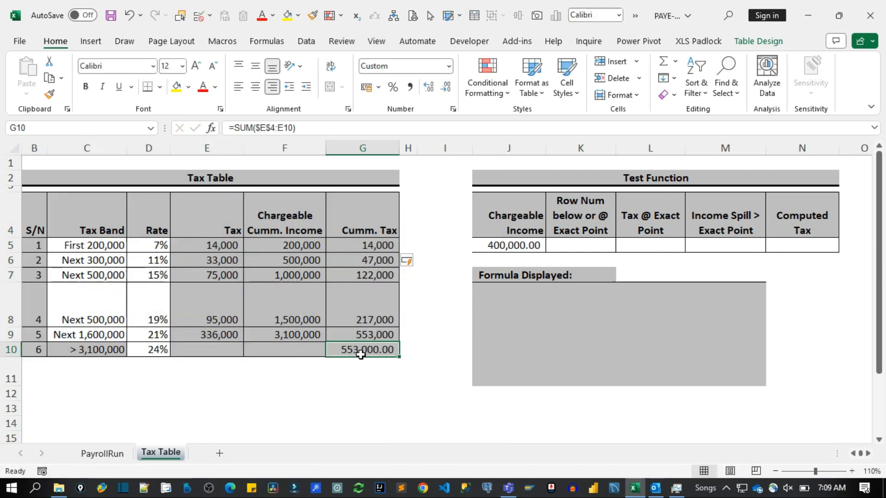
pyautogui.press('Delete')
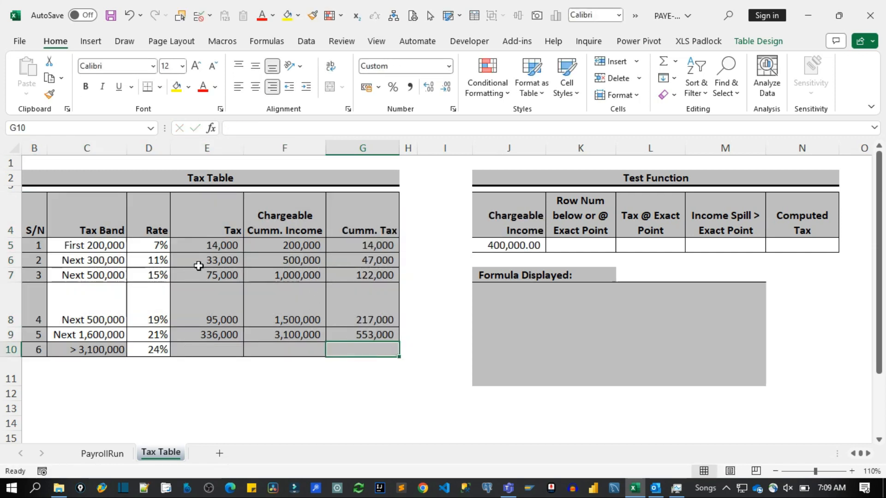
# Step: Review the Chargeable Cumm. Income and Cumm. Tax values for each band of the tax table
pyautogui.moveTo(103, 248); pyautogui.dragTo(107, 262)
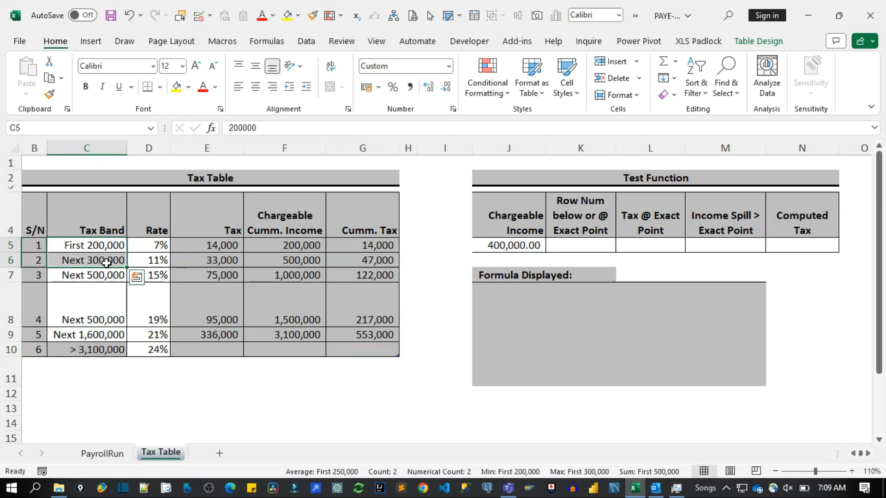
pyautogui.click(296, 265)
pyautogui.click(380, 262)
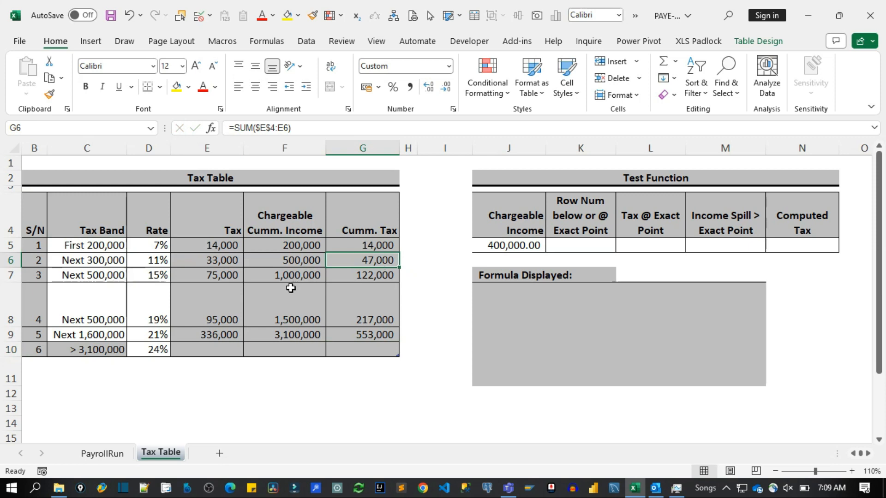
pyautogui.click(293, 276)
pyautogui.click(374, 279)
pyautogui.click(284, 318)
pyautogui.click(383, 320)
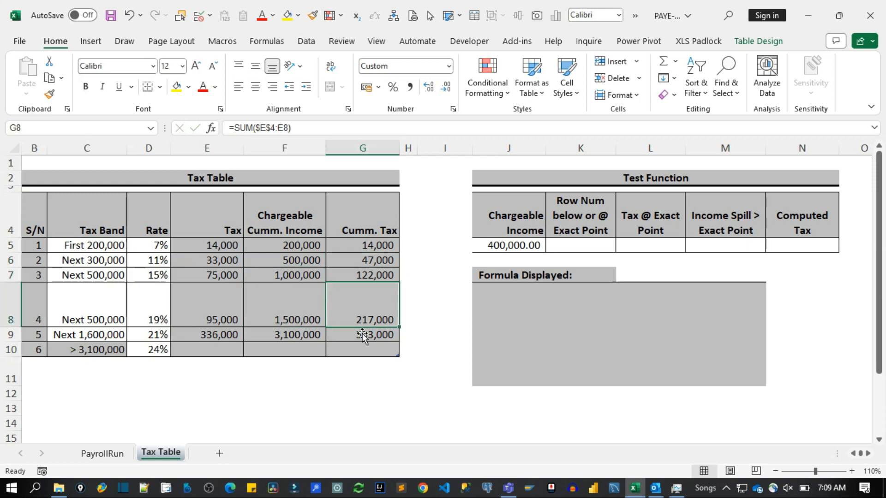
pyautogui.click(305, 339)
pyautogui.click(360, 342)
pyautogui.click(310, 342)
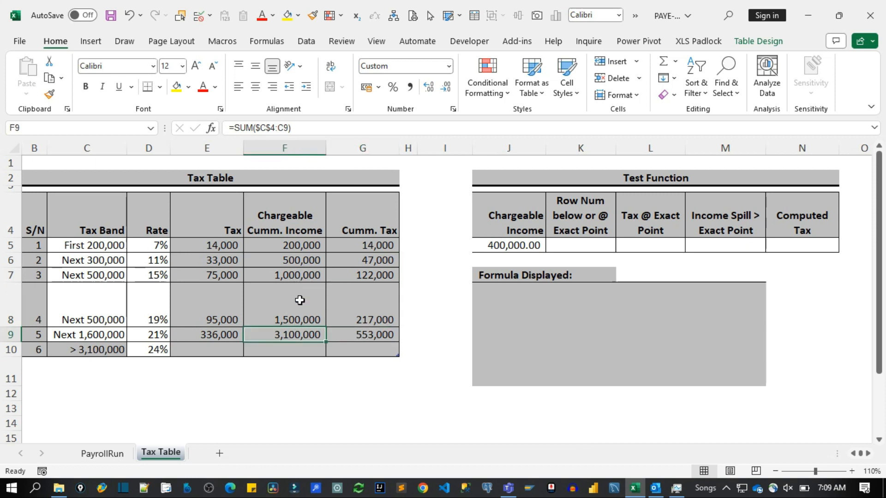
pyautogui.moveTo(295, 247); pyautogui.dragTo(299, 341)
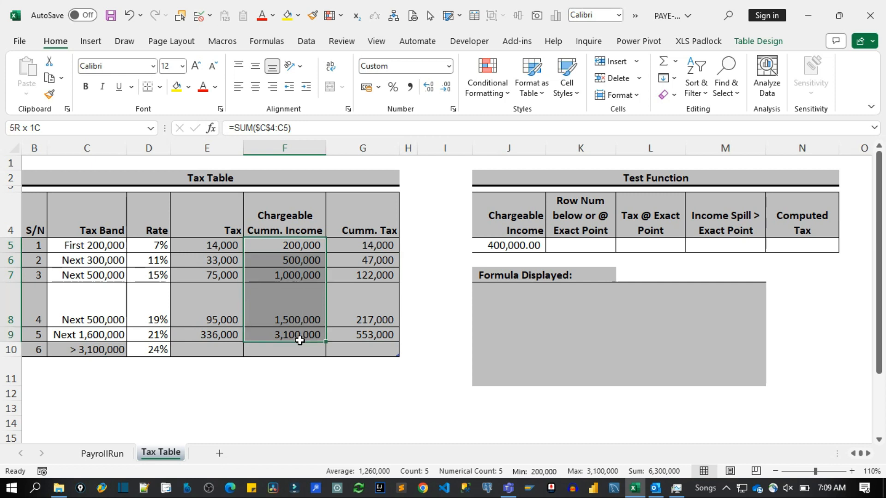
pyautogui.click(293, 322)
# Step: Compare the test chargeable income in J5 with the table's cumulative income limits, rates and serial numbers
pyautogui.click(515, 252)
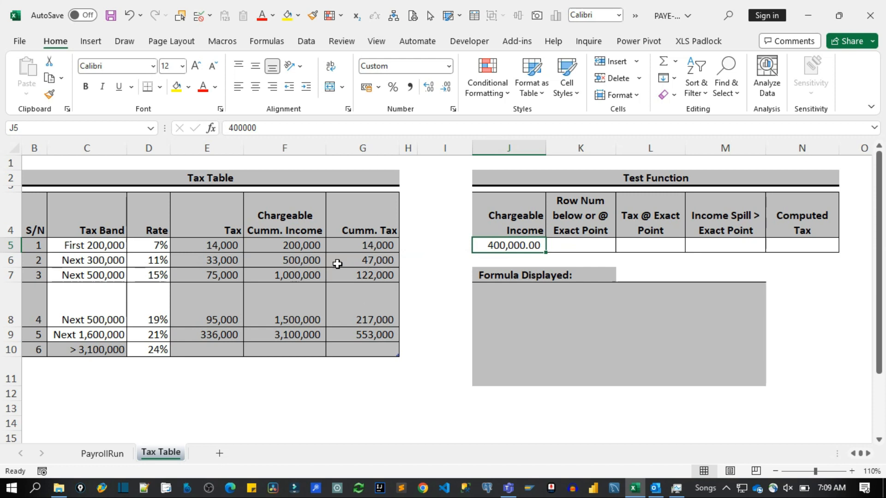
pyautogui.click(584, 253)
pyautogui.click(516, 254)
pyautogui.click(577, 251)
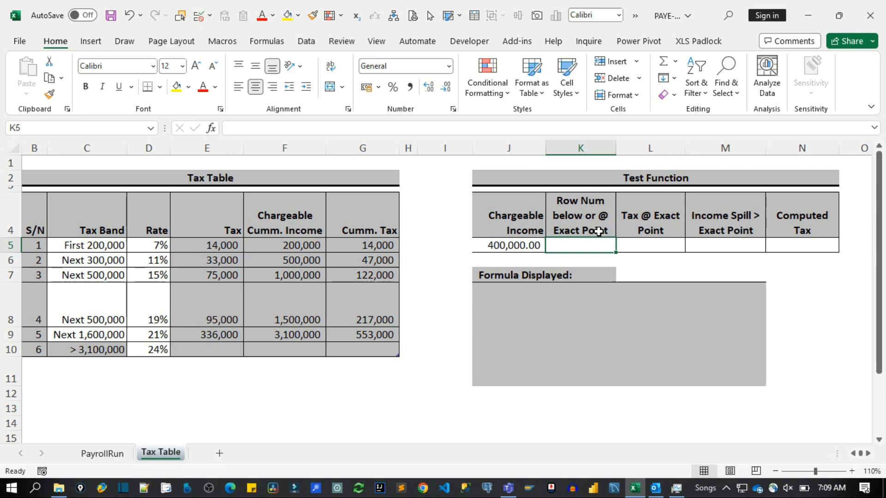
pyautogui.click(517, 255)
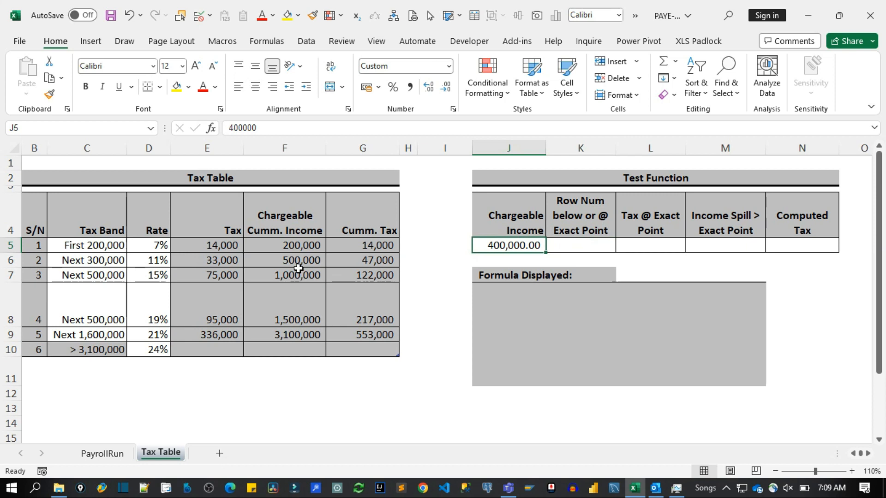
pyautogui.click(297, 249)
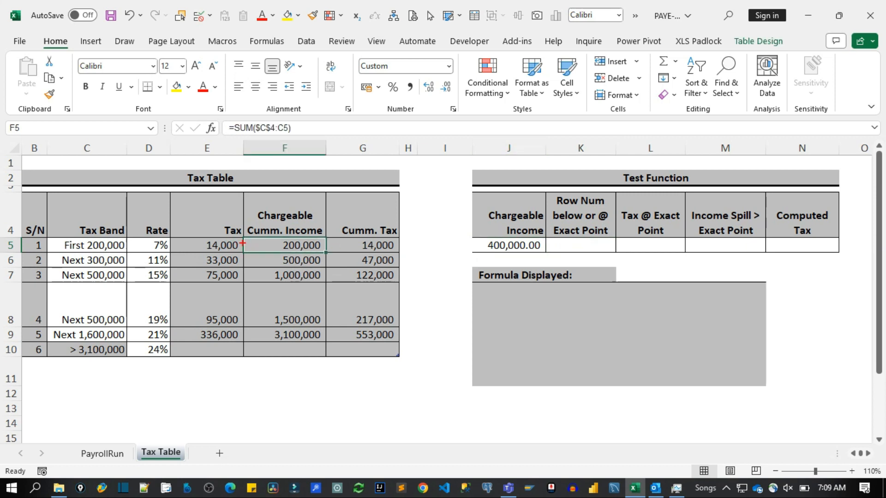
pyautogui.moveTo(258, 244); pyautogui.dragTo(166, 245)
pyautogui.moveTo(488, 245); pyautogui.dragTo(358, 261)
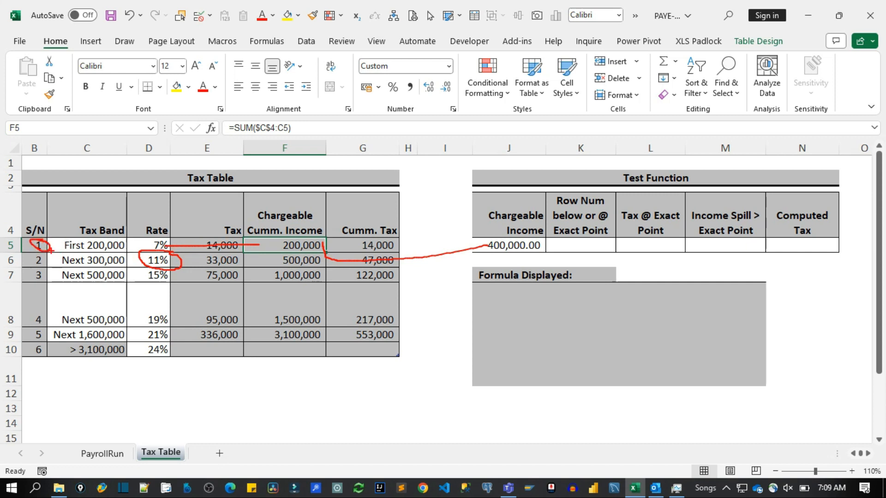
pyautogui.moveTo(48, 250); pyautogui.dragTo(112, 261)
pyautogui.press('Escape')
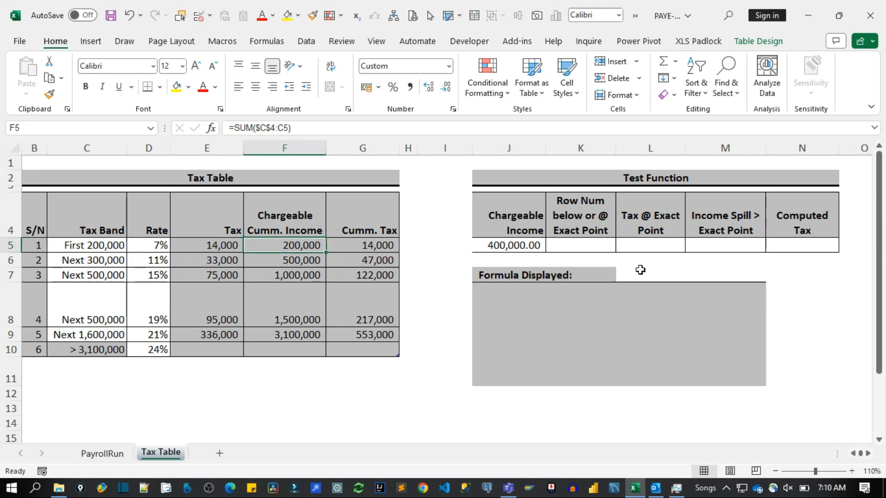
# Step: Enter =MATCH(J5,TaxTable[Chargeable Cumm. Income],1) in K5 to find the row at or below the chargeable income
pyautogui.click(599, 244)
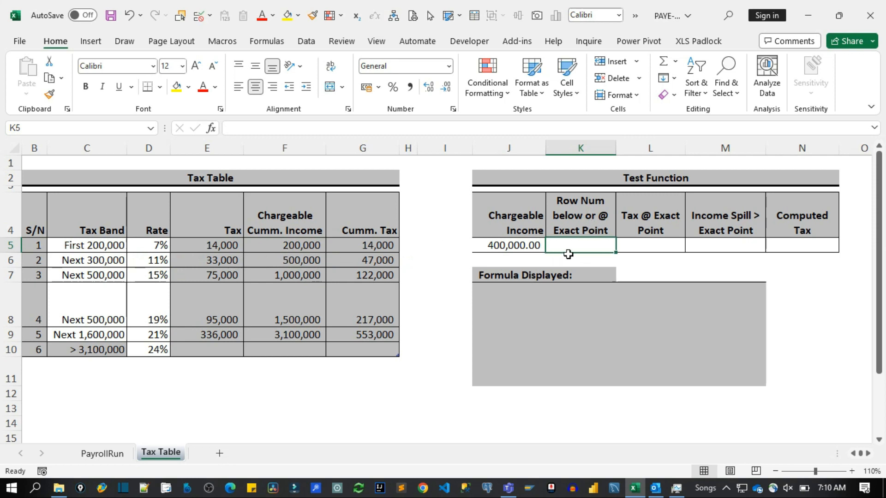
pyautogui.write('=ma')
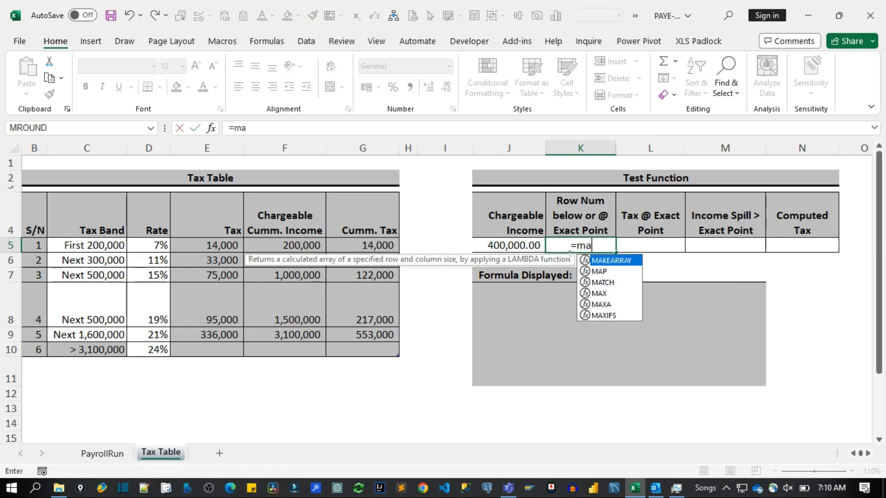
pyautogui.write('tc')
pyautogui.press('Tab')
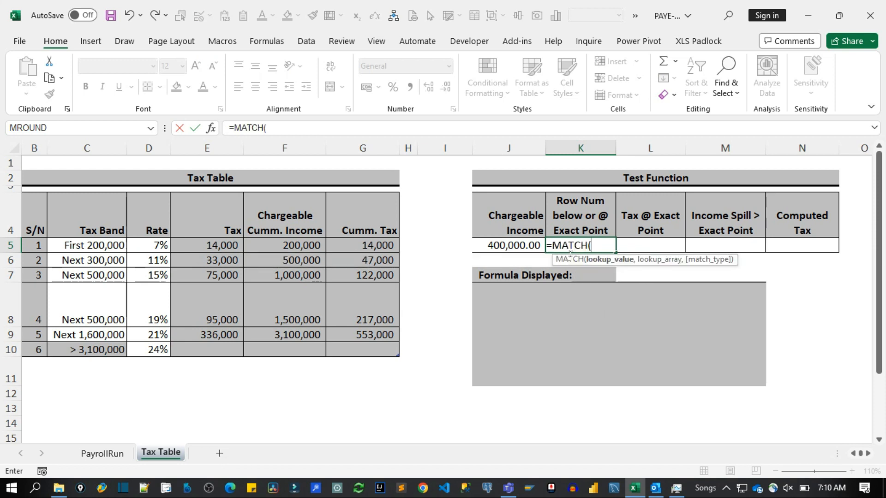
pyautogui.click(517, 251)
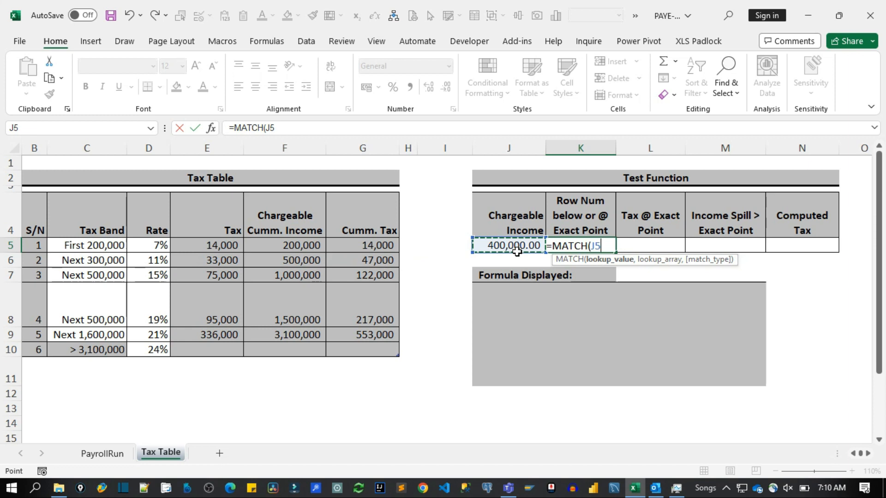
pyautogui.write(',')
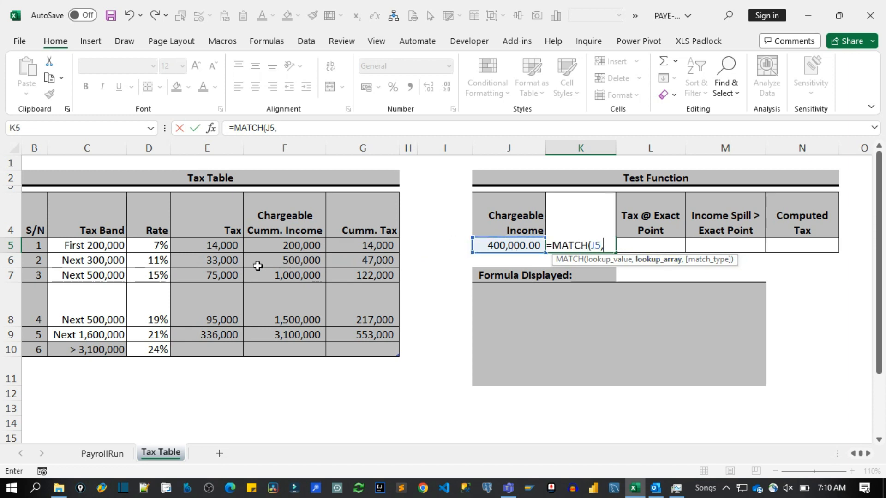
pyautogui.moveTo(274, 250); pyautogui.dragTo(283, 349)
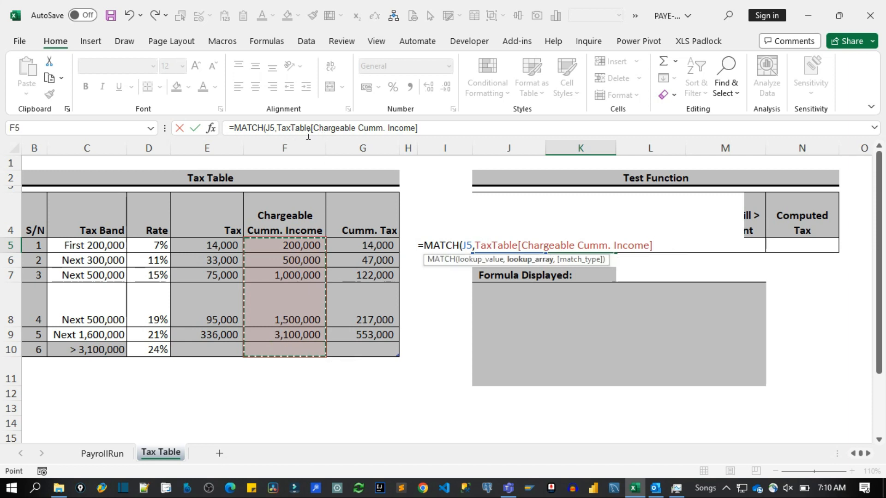
pyautogui.click(434, 134)
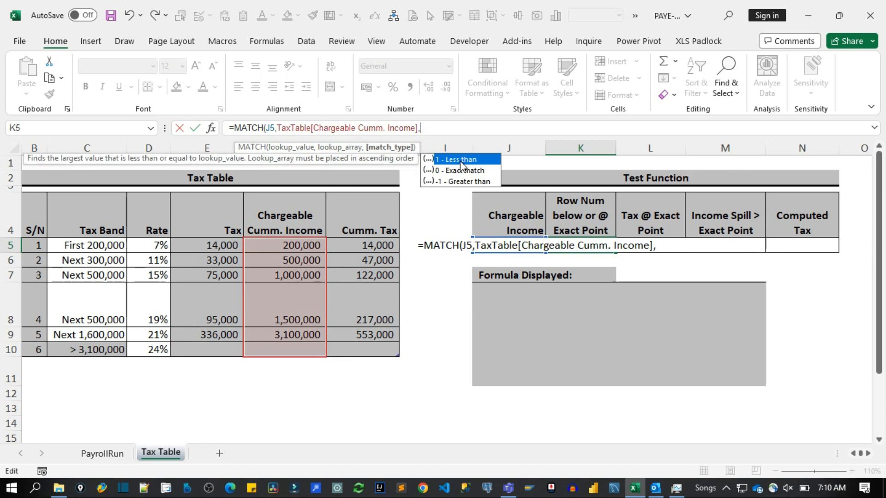
pyautogui.write('0')
pyautogui.press('BackSpace')
pyautogui.write('1)')
pyautogui.press('Return')
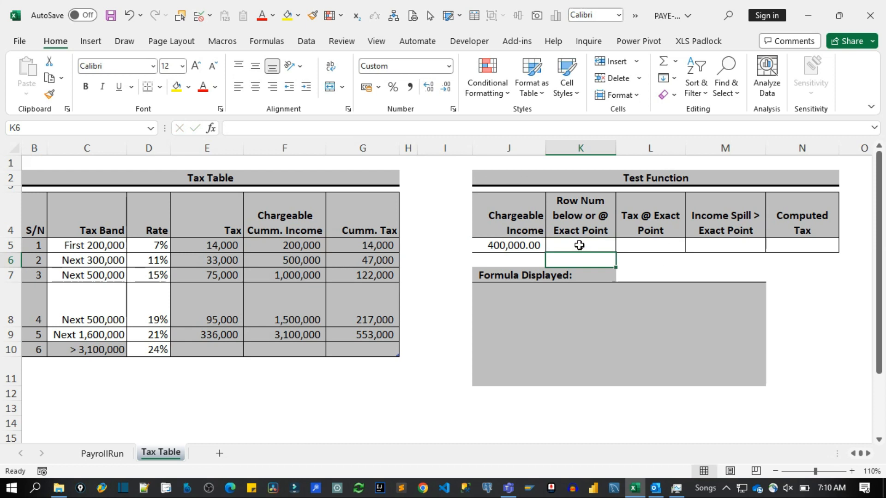
pyautogui.click(579, 245)
# Step: Test the row lookup with chargeable incomes of 50000 and 500000 in J5
pyautogui.click(528, 247)
pyautogui.write('50000')
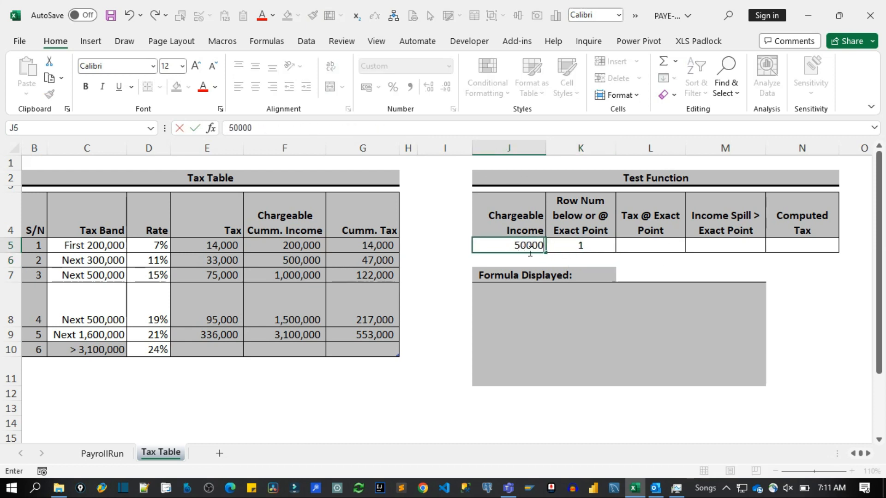
pyautogui.press('Return')
pyautogui.click(529, 249)
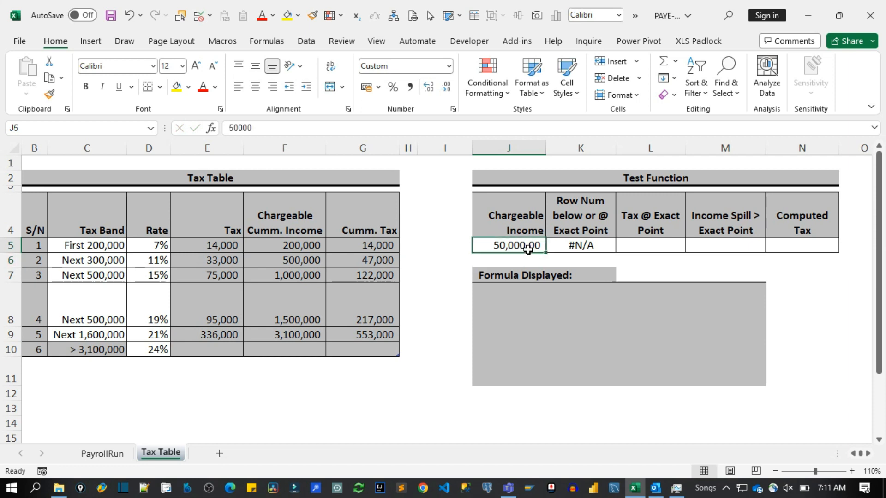
pyautogui.write('500000')
pyautogui.press('Return')
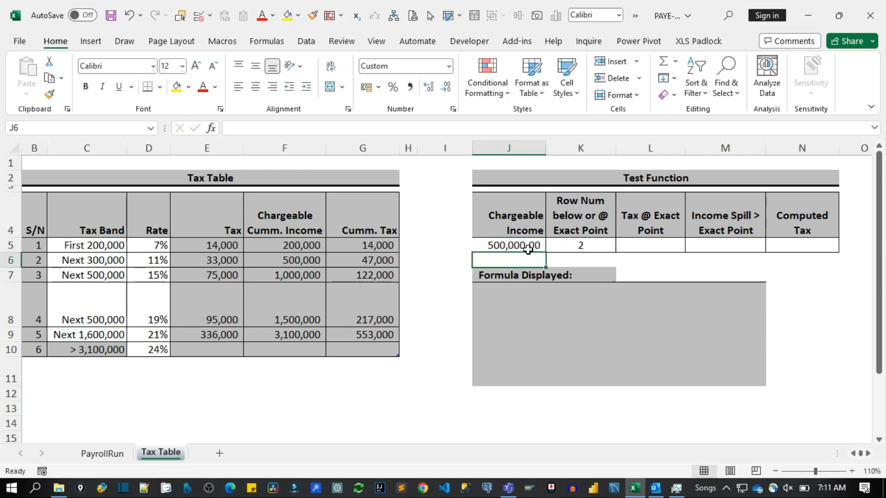
pyautogui.click(589, 250)
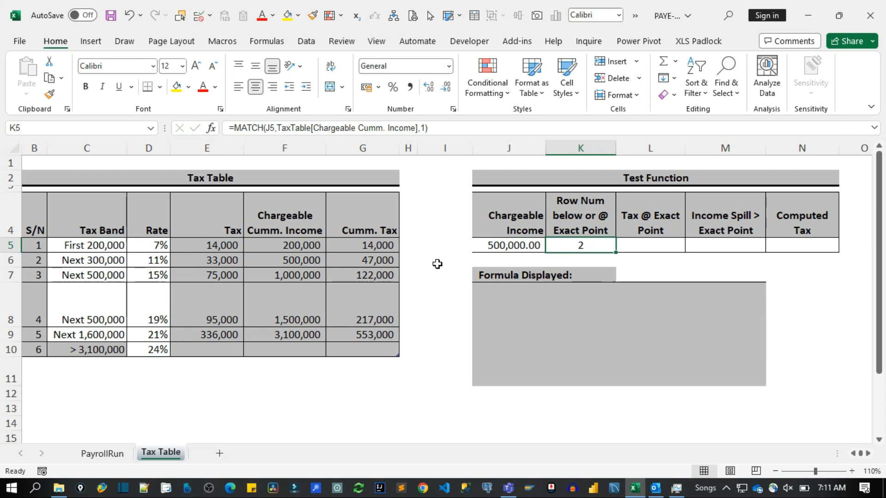
# Step: Set the test chargeable income in J5 to 600000 and check the matched row against the cumulative income column
pyautogui.click(516, 249)
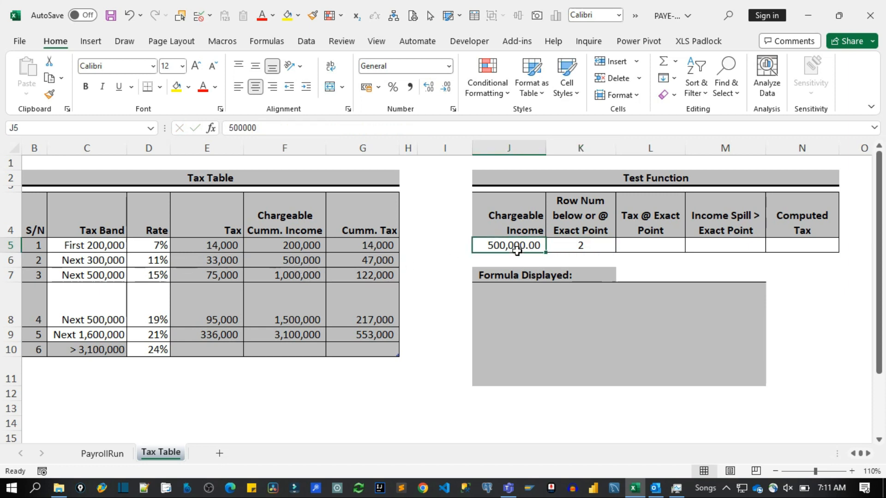
pyautogui.write('600000')
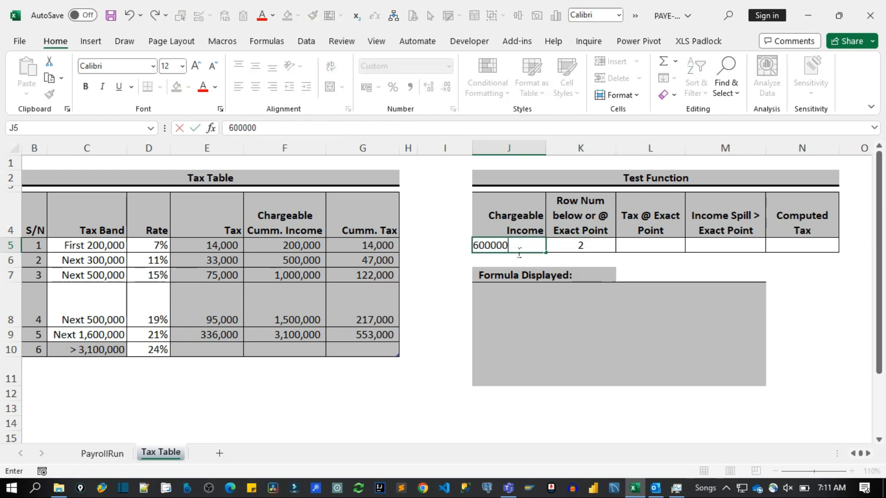
pyautogui.press('Return')
pyautogui.click(579, 247)
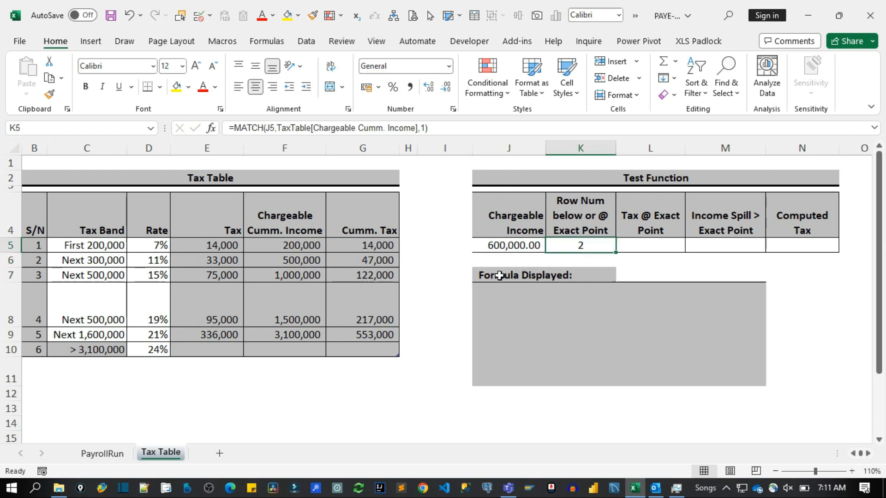
pyautogui.click(295, 262)
pyautogui.click(577, 247)
# Step: Enter =INDEX(TaxTable[Cumm. Tax],K5) in L5 to return the tax at the exact point, and check it against the cumulative tax column
pyautogui.click(655, 249)
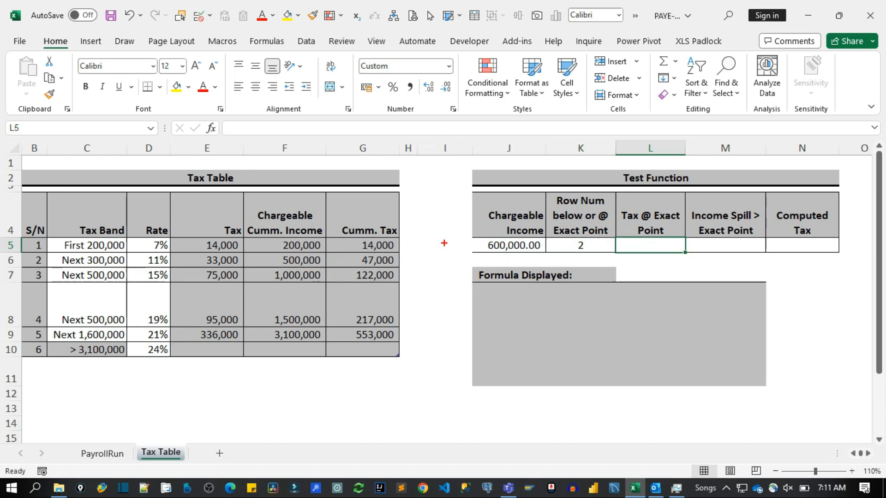
pyautogui.moveTo(482, 245); pyautogui.dragTo(382, 252)
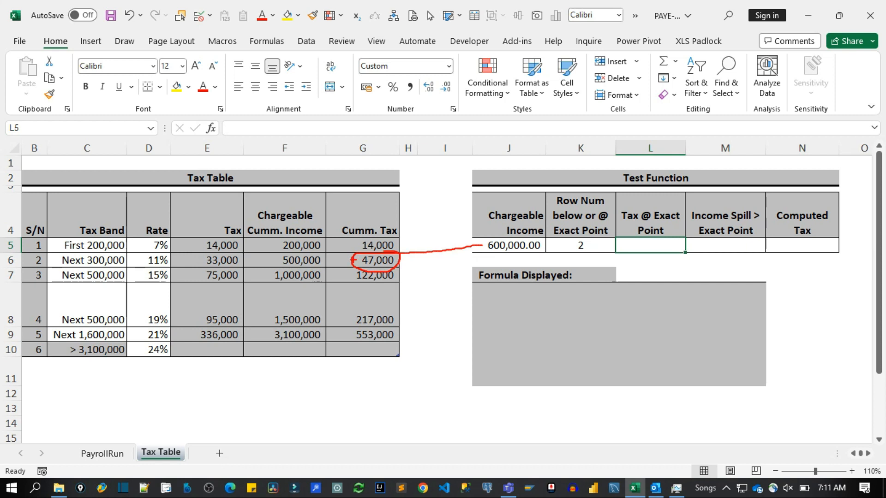
pyautogui.moveTo(589, 240); pyautogui.dragTo(559, 248)
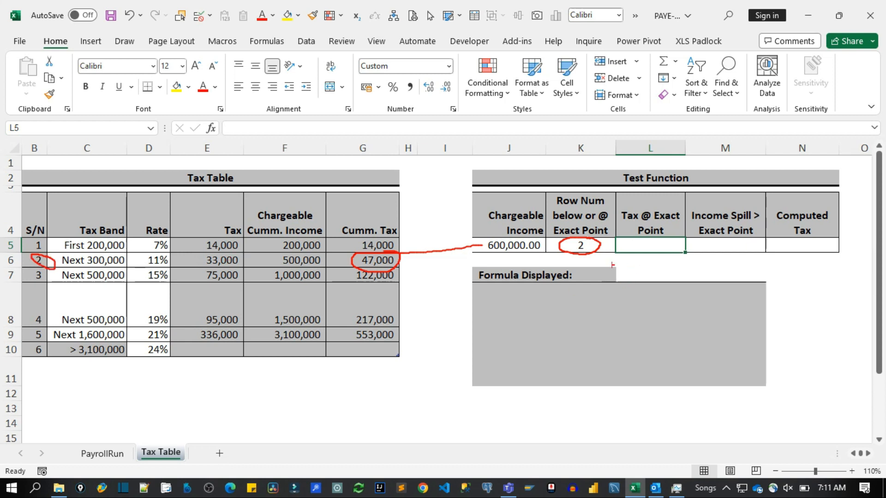
pyautogui.press('Escape')
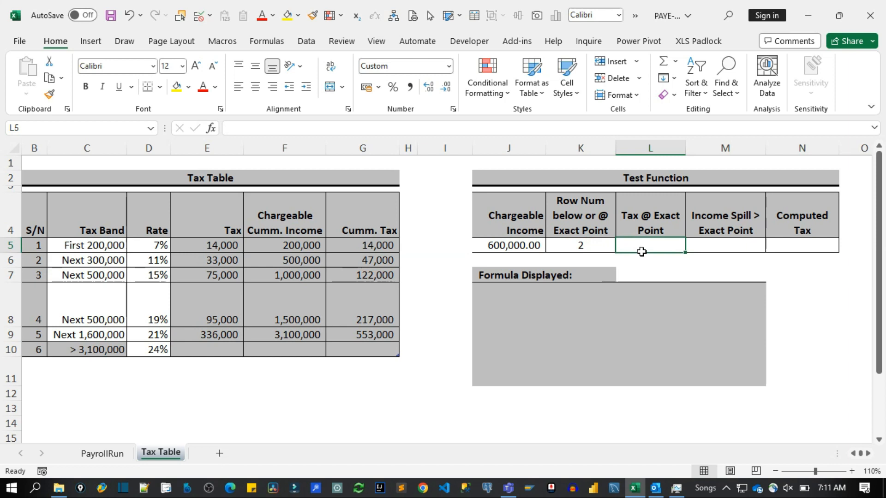
pyautogui.write('=index')
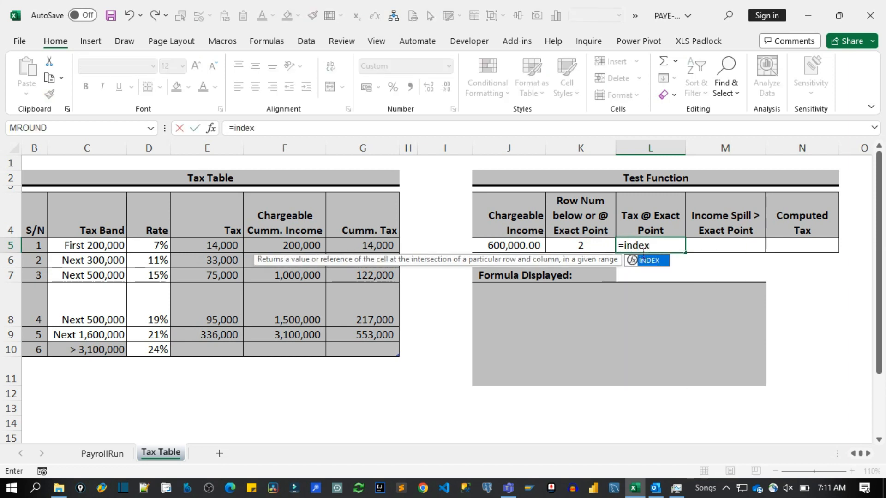
pyautogui.press('Tab')
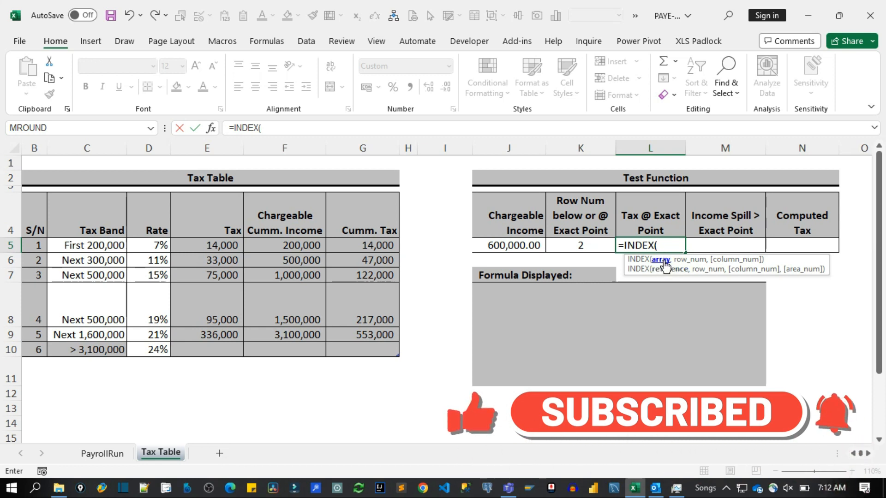
pyautogui.moveTo(374, 249); pyautogui.dragTo(371, 352)
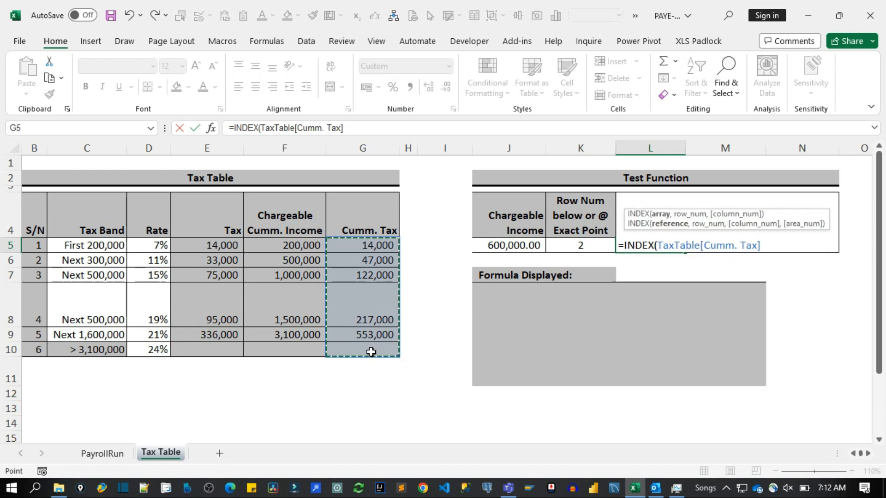
pyautogui.write(',')
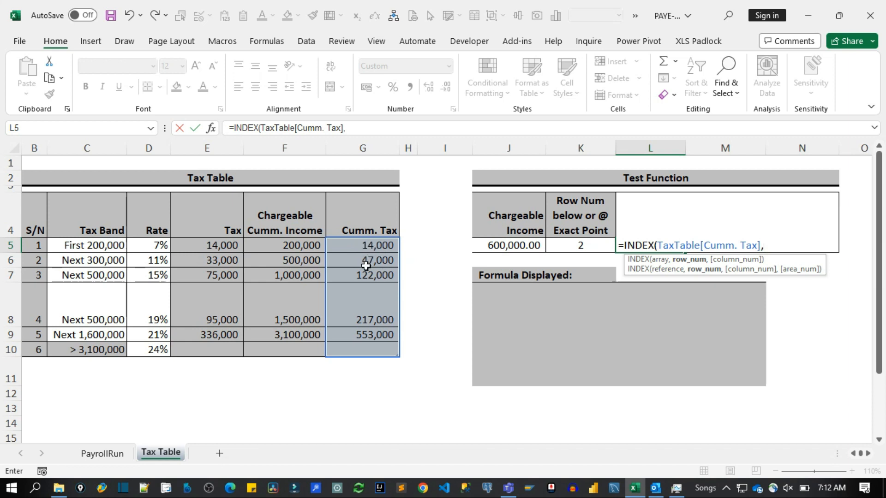
pyautogui.moveTo(321, 237)
pyautogui.mouseDown()
pyautogui.moveTo(342, 284)
pyautogui.moveTo(412, 355)
pyautogui.mouseUp()
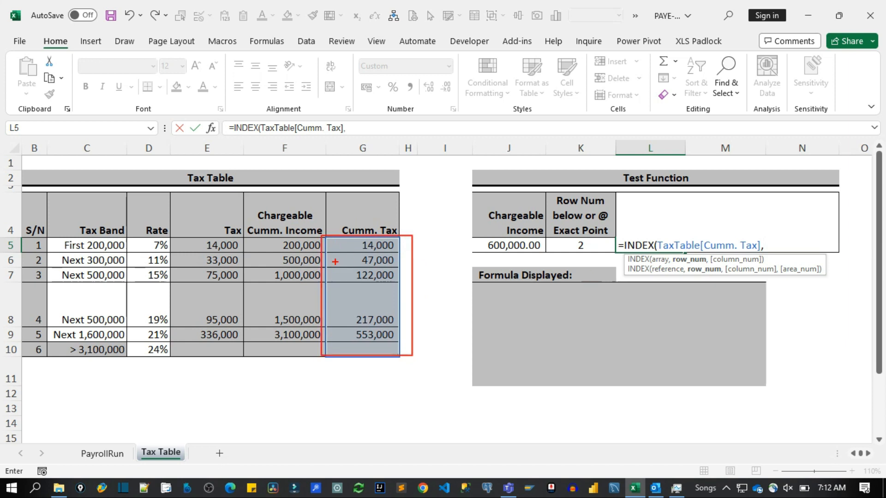
pyautogui.moveTo(338, 262); pyautogui.dragTo(61, 243)
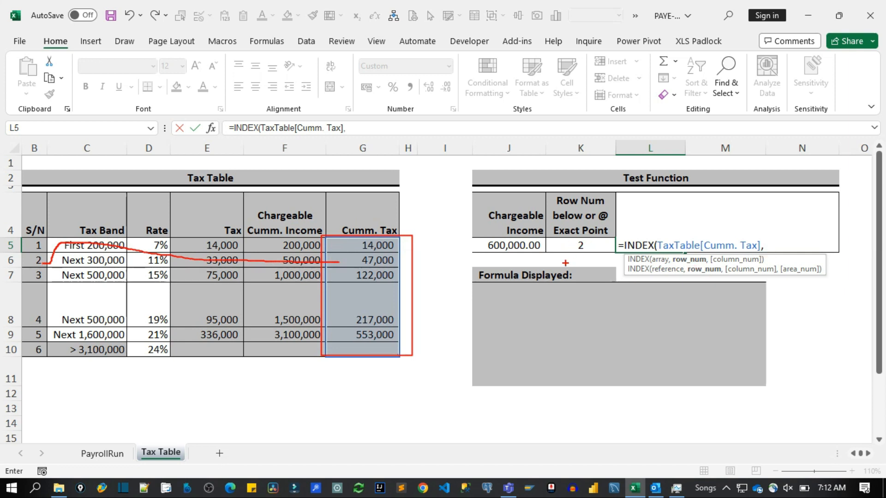
pyautogui.press('Escape')
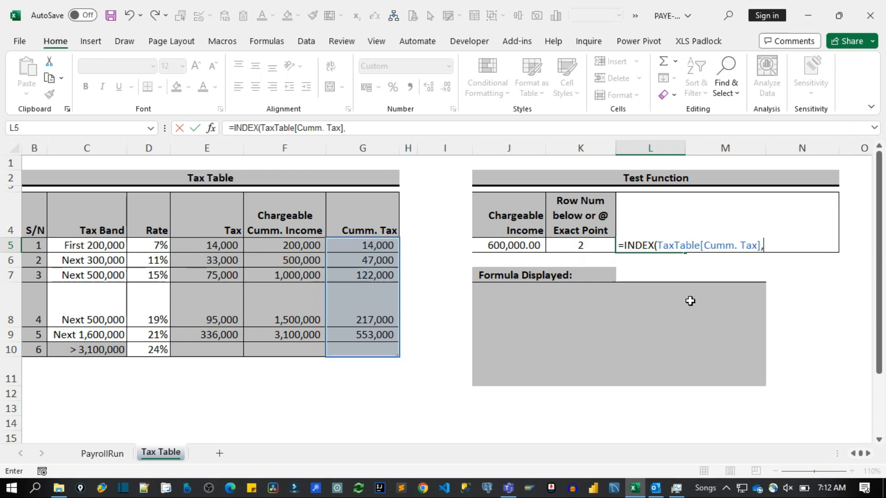
pyautogui.click(600, 252)
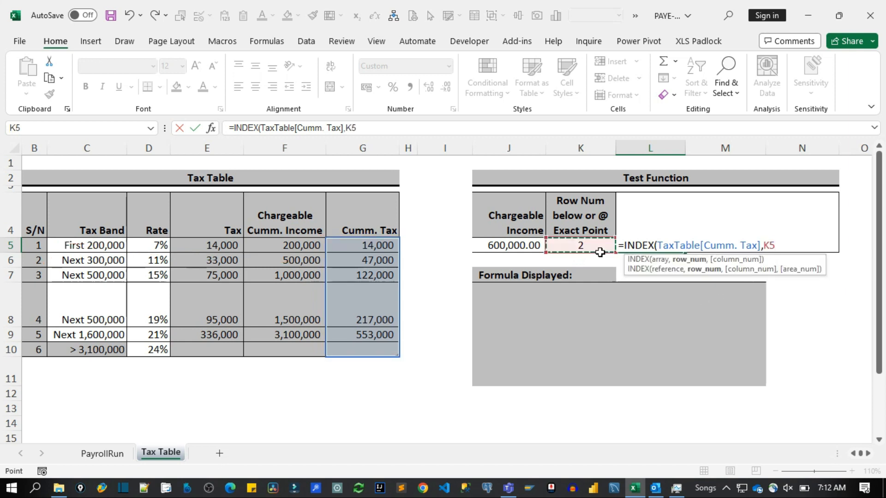
pyautogui.write(')')
pyautogui.press('Return')
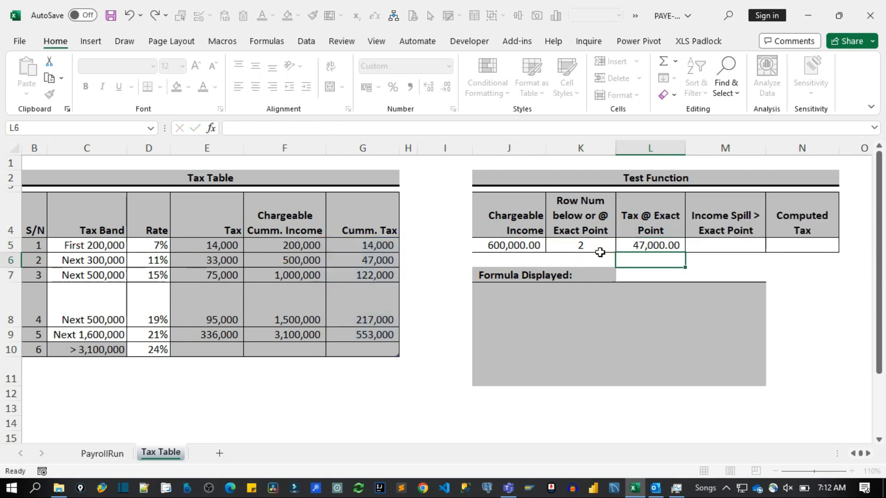
pyautogui.click(640, 249)
pyautogui.click(375, 263)
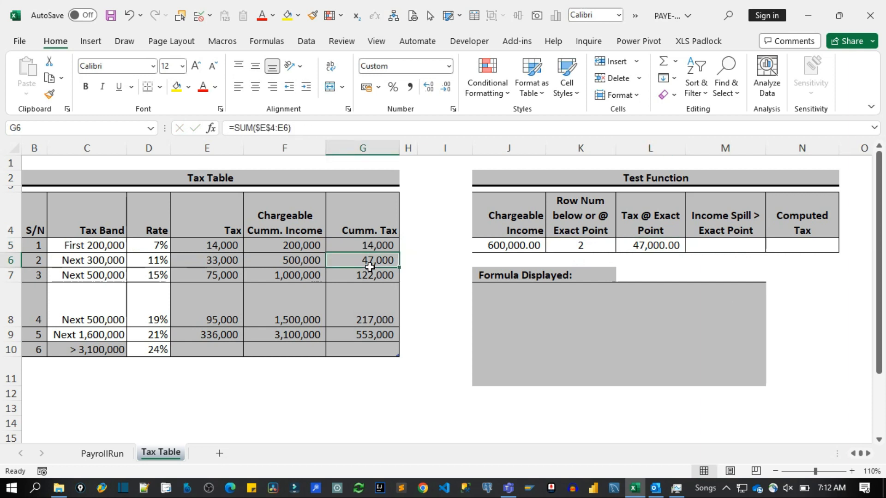
# Step: Enter =INDEX(TaxTable[Chargeable Cumm. Income],K5) in M5 to look up the cumulative income at the matched row
pyautogui.click(731, 250)
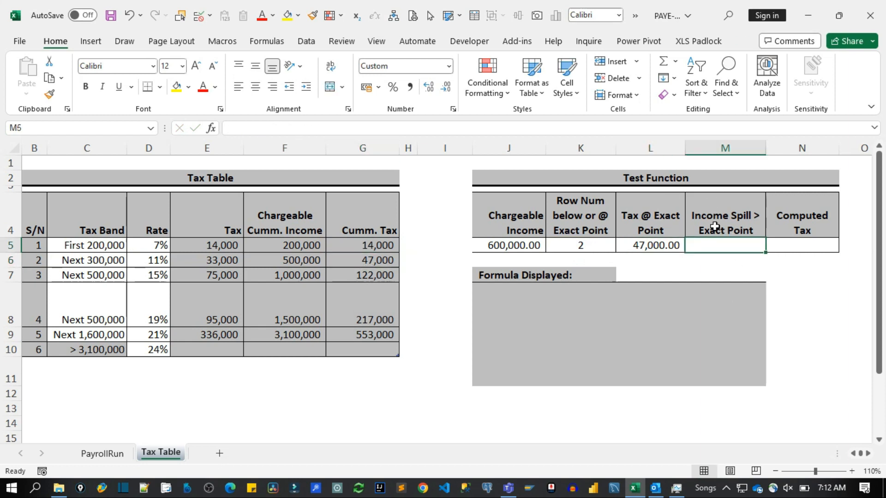
pyautogui.click(521, 250)
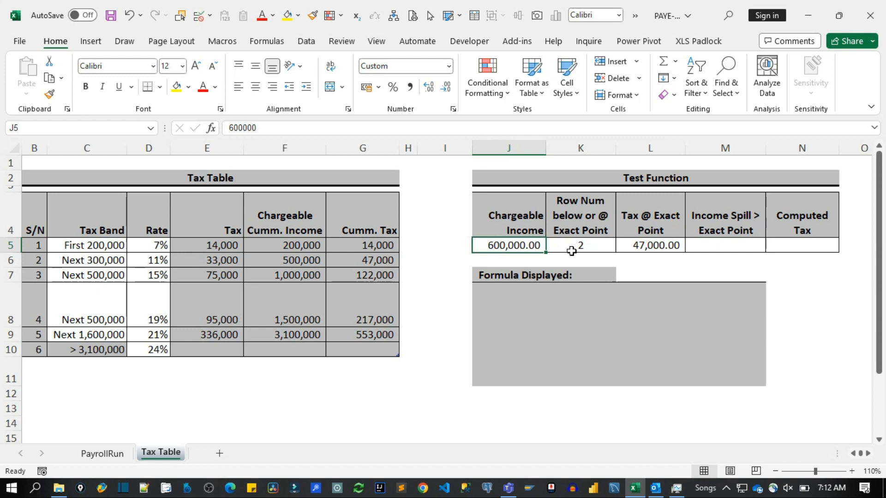
pyautogui.click(746, 251)
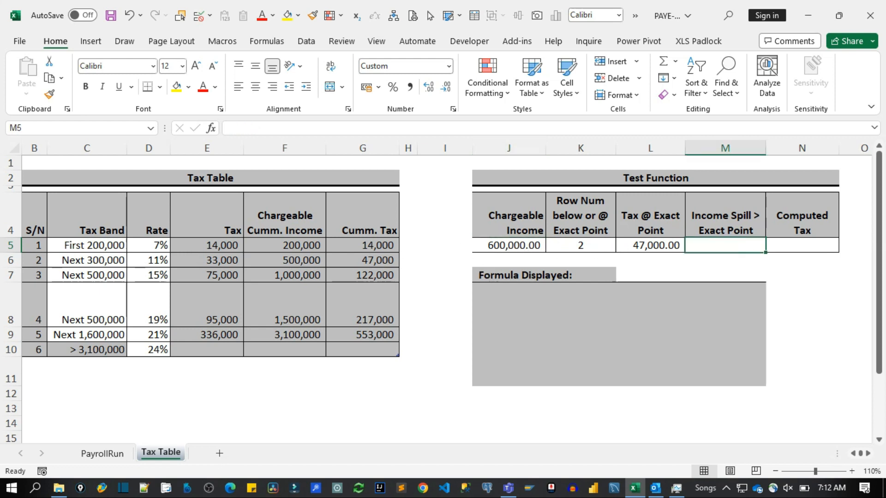
pyautogui.moveTo(479, 245)
pyautogui.mouseDown()
pyautogui.moveTo(382, 265)
pyautogui.moveTo(318, 264)
pyautogui.mouseUp()
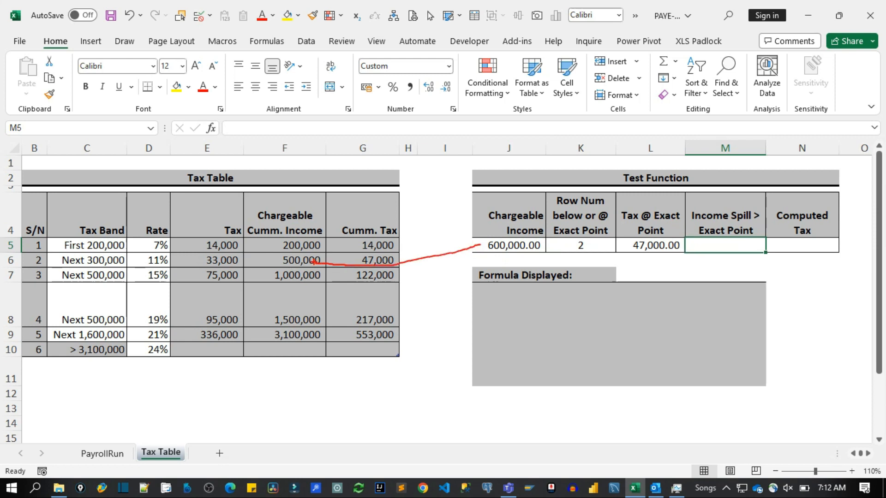
pyautogui.write('=')
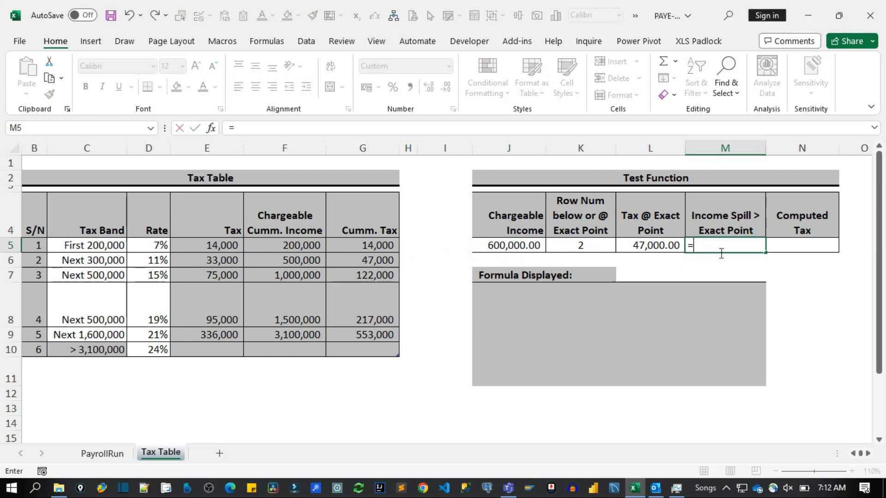
pyautogui.write('index')
pyautogui.press('Tab')
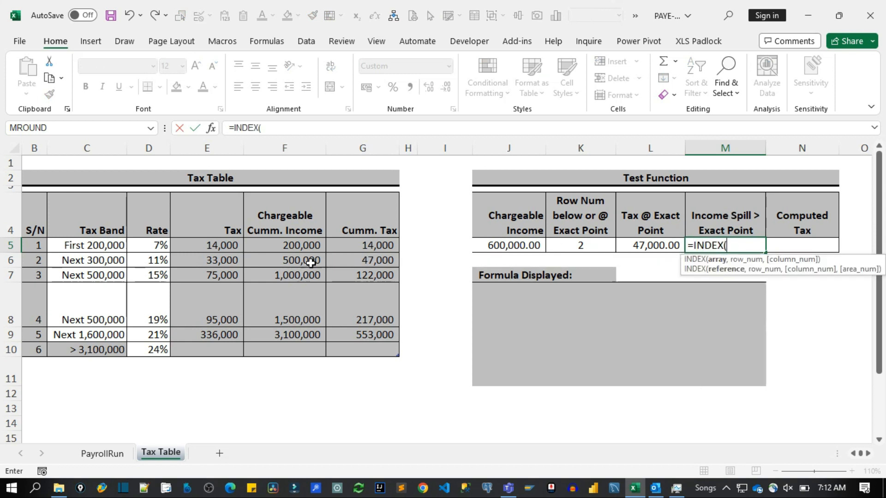
pyautogui.moveTo(292, 249); pyautogui.dragTo(280, 352)
pyautogui.write(',')
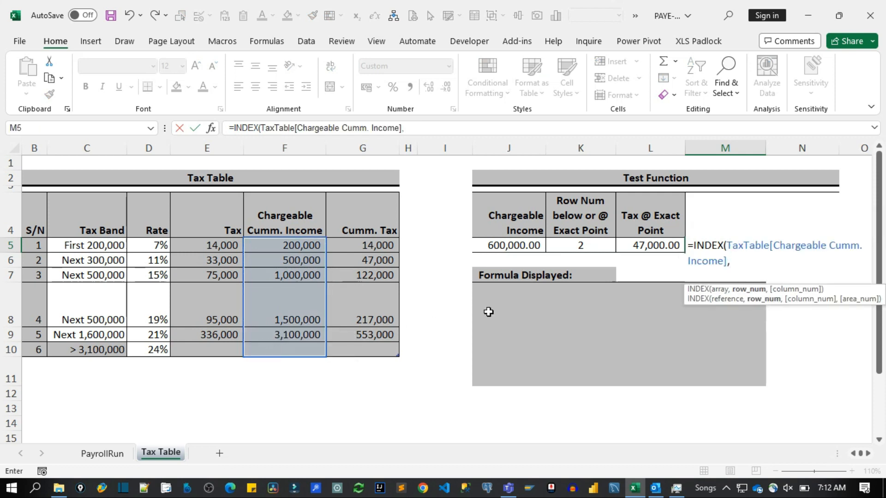
pyautogui.click(586, 249)
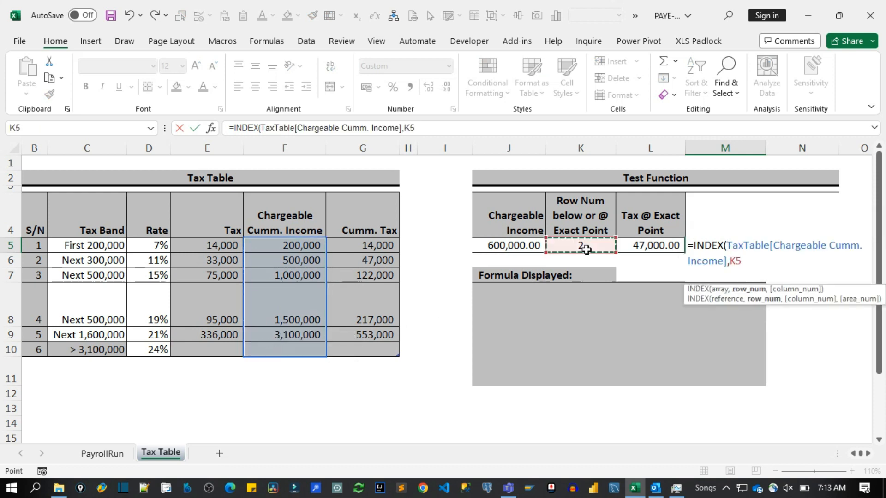
pyautogui.write(')')
pyautogui.press('Return')
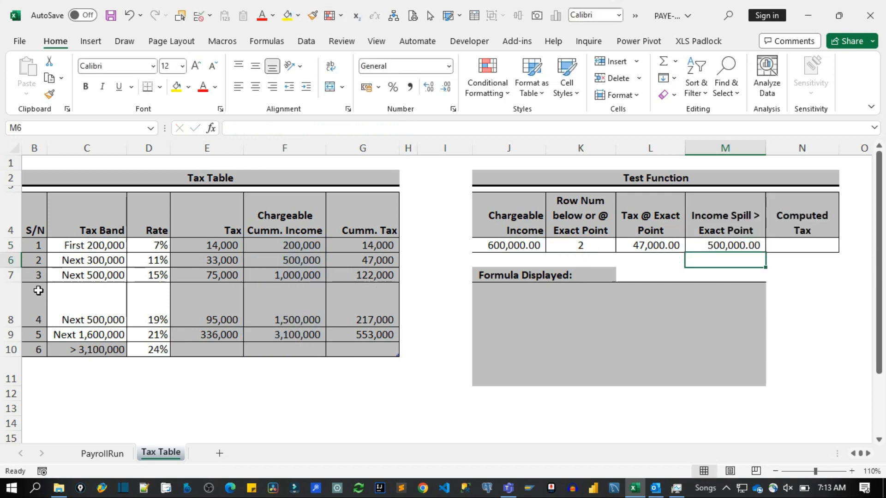
# Step: Subtract the looked-up cumulative income from J5 by changing M5 to =J5-INDEX(TaxTable[Chargeable Cumm. Income],K5)
pyautogui.click(737, 250)
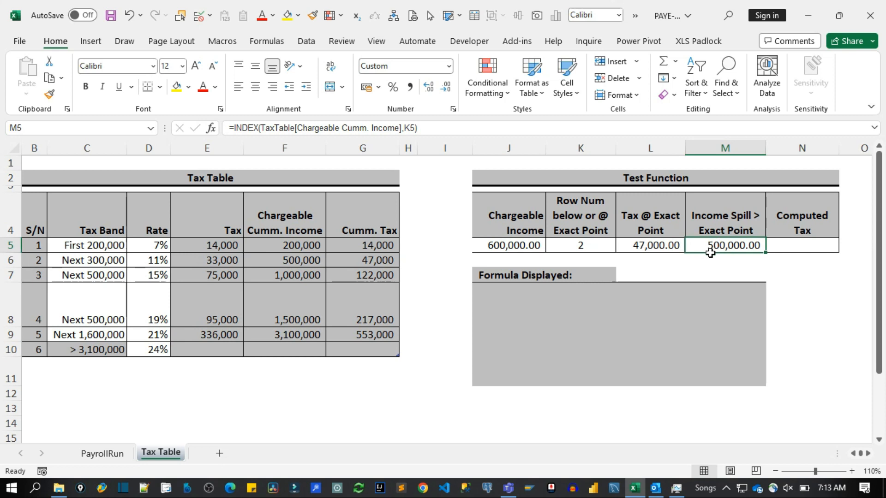
pyautogui.click(665, 252)
pyautogui.click(723, 252)
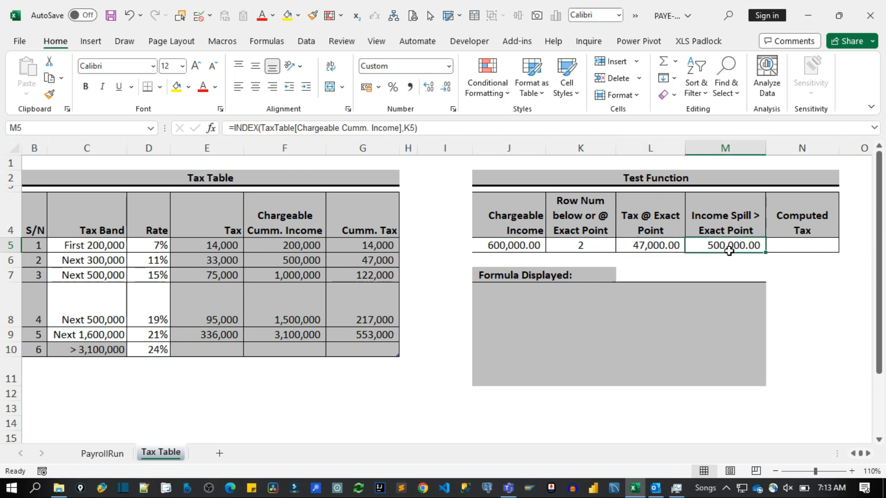
pyautogui.click(292, 261)
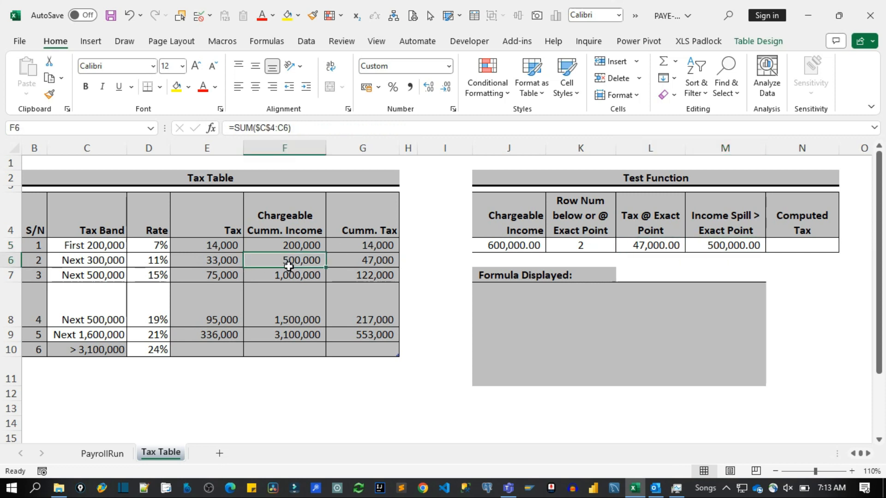
pyautogui.click(514, 246)
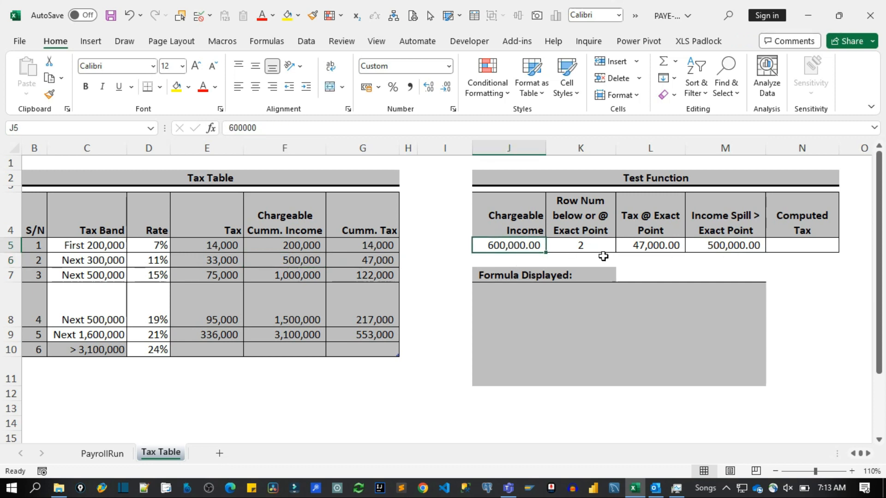
pyautogui.click(724, 246)
pyautogui.click(240, 131)
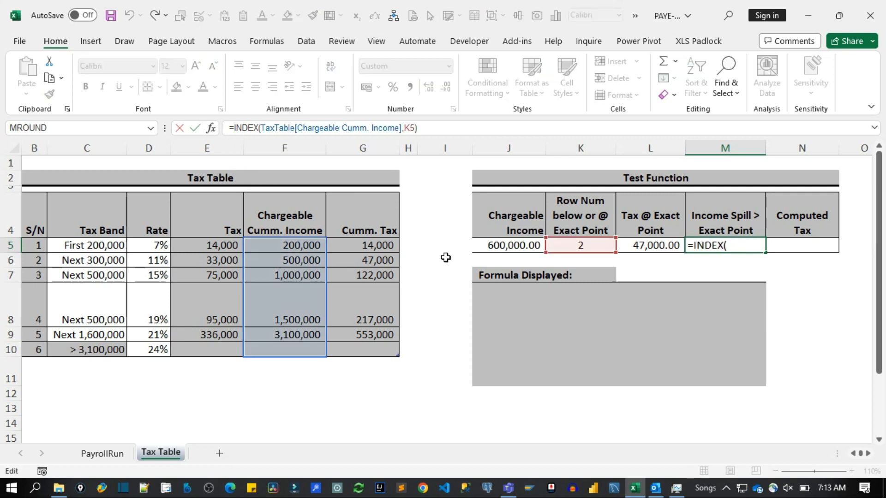
pyautogui.click(494, 249)
pyautogui.write('-')
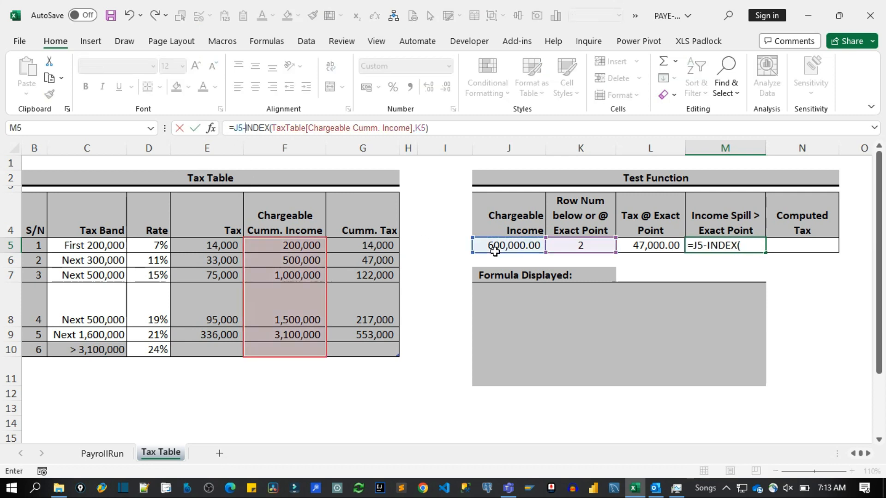
pyautogui.press('Return')
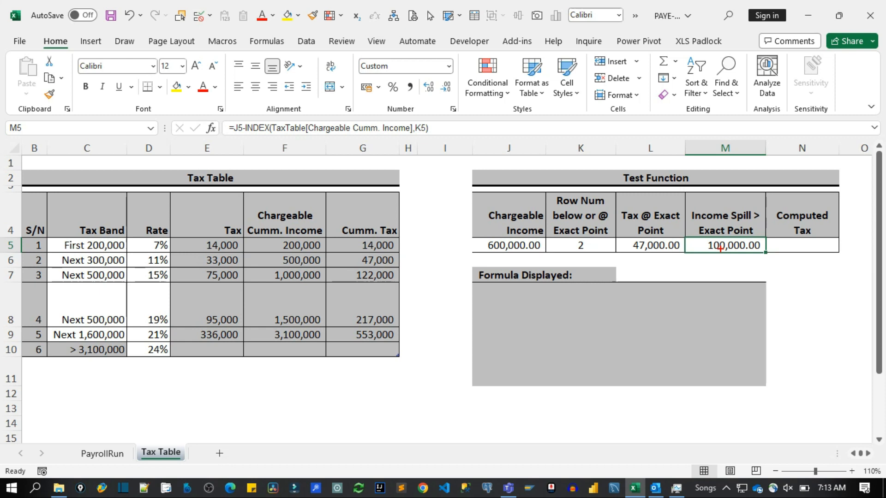
# Step: Compare the exact-point tax and income spill with the matched row and the next band's rate and serial number
pyautogui.moveTo(697, 232)
pyautogui.mouseDown()
pyautogui.moveTo(700, 258)
pyautogui.moveTo(767, 264)
pyautogui.mouseUp()
pyautogui.moveTo(630, 236)
pyautogui.mouseDown()
pyautogui.moveTo(654, 257)
pyautogui.moveTo(685, 260)
pyautogui.mouseUp()
pyautogui.moveTo(630, 256); pyautogui.dragTo(327, 261)
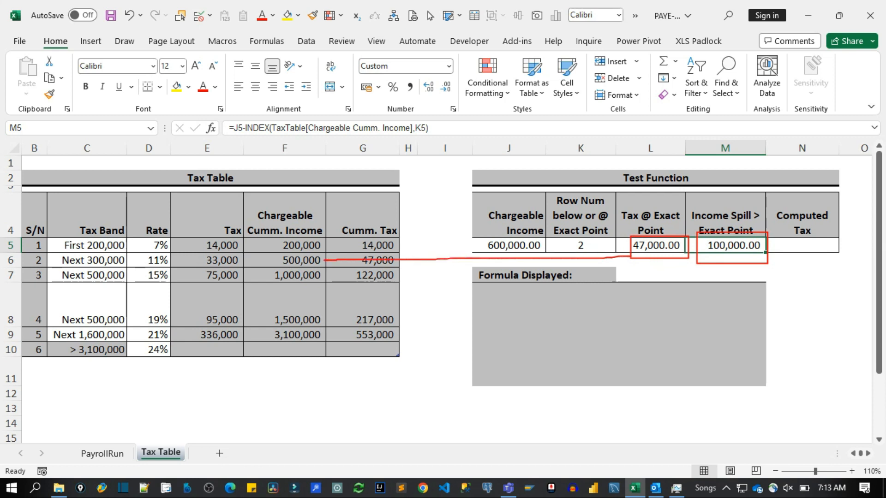
pyautogui.moveTo(706, 264); pyautogui.dragTo(166, 276)
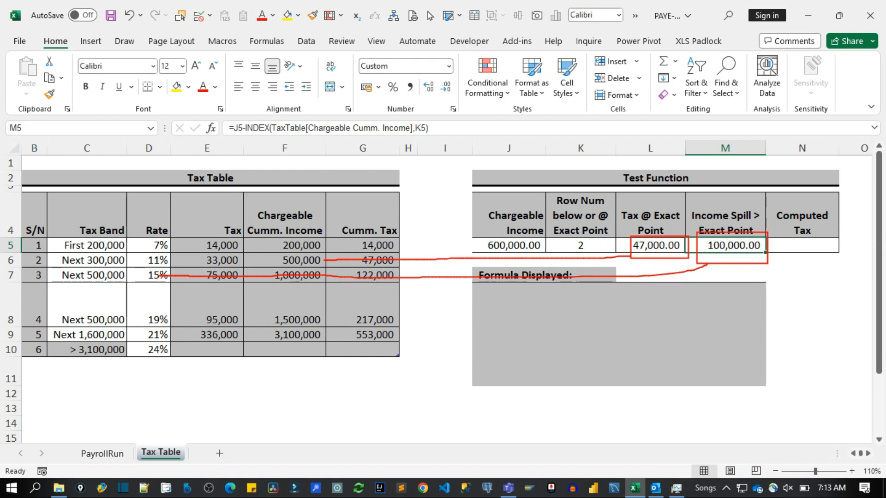
pyautogui.moveTo(23, 268); pyautogui.dragTo(49, 289)
pyautogui.moveTo(568, 240); pyautogui.dragTo(600, 254)
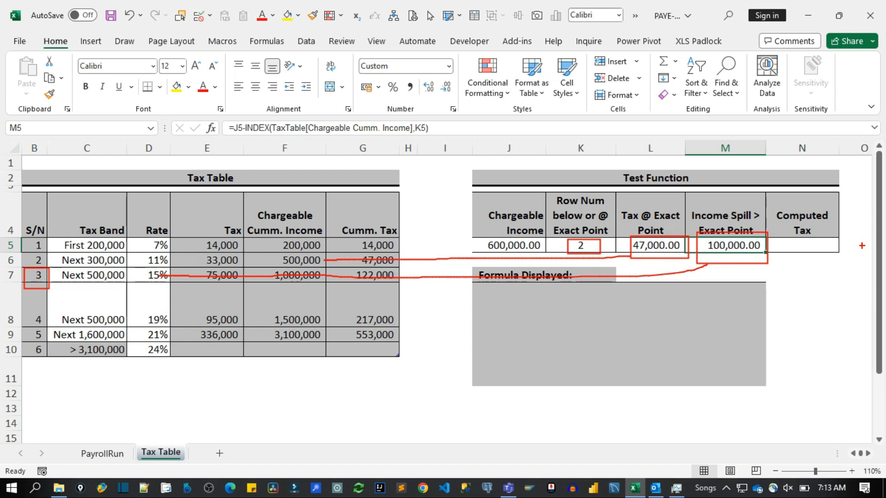
pyautogui.press('Escape')
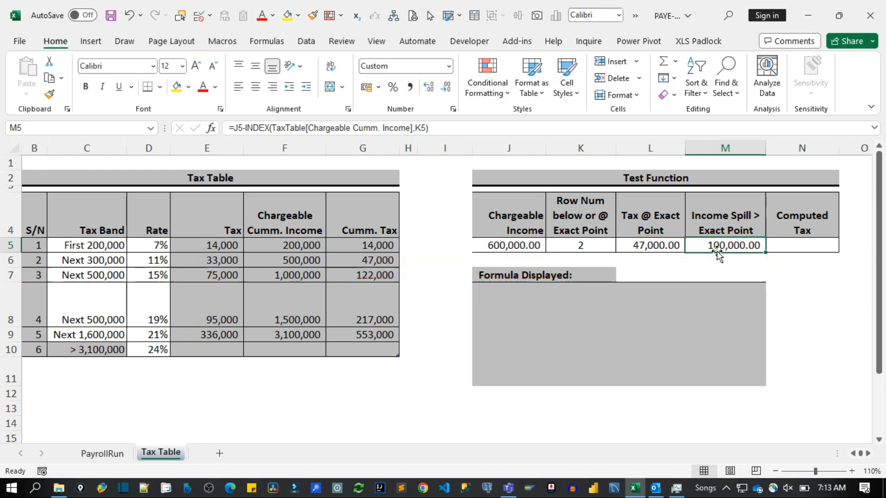
# Step: Enter =INDEX(TaxTable[Rate],K5+1) in N5 to return the next band's rate, and check it against the table's Rate column
pyautogui.click(797, 249)
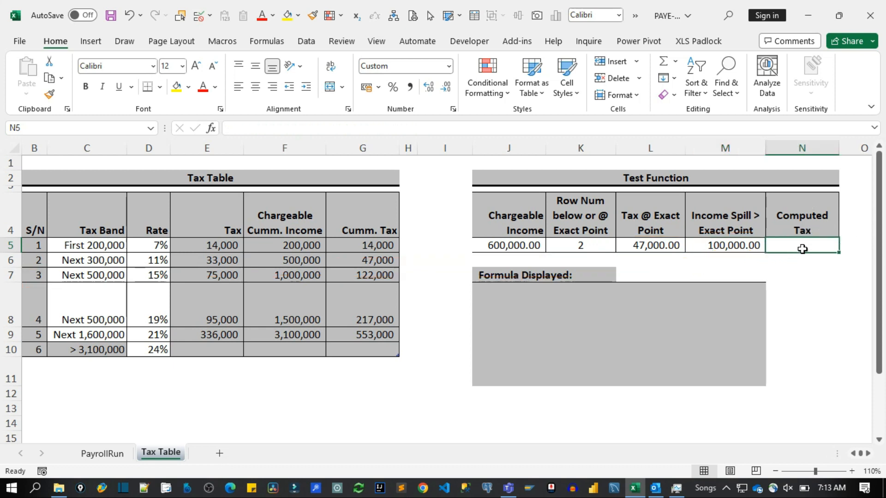
pyautogui.click(308, 135)
pyautogui.write('=')
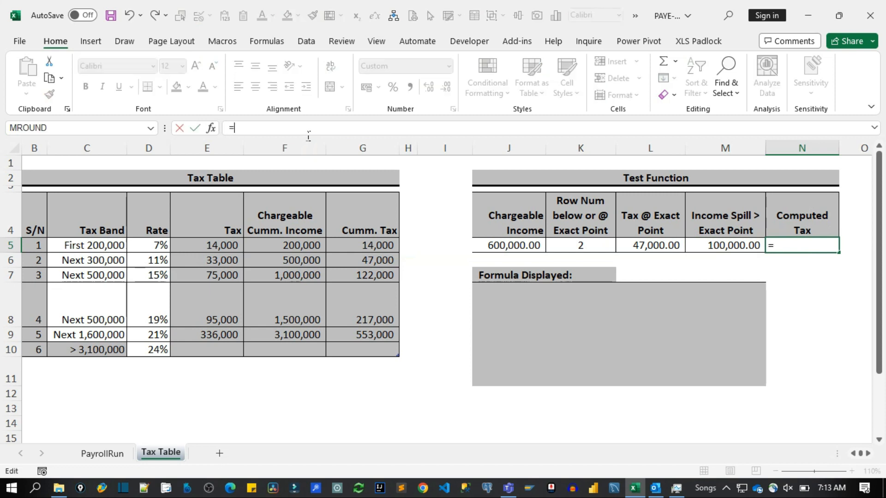
pyautogui.write('index')
pyautogui.press('Tab')
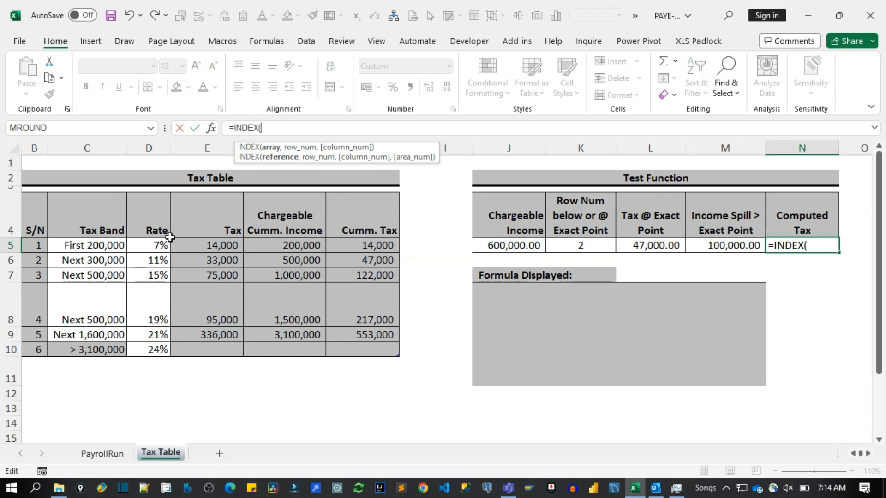
pyautogui.moveTo(157, 245); pyautogui.dragTo(161, 349)
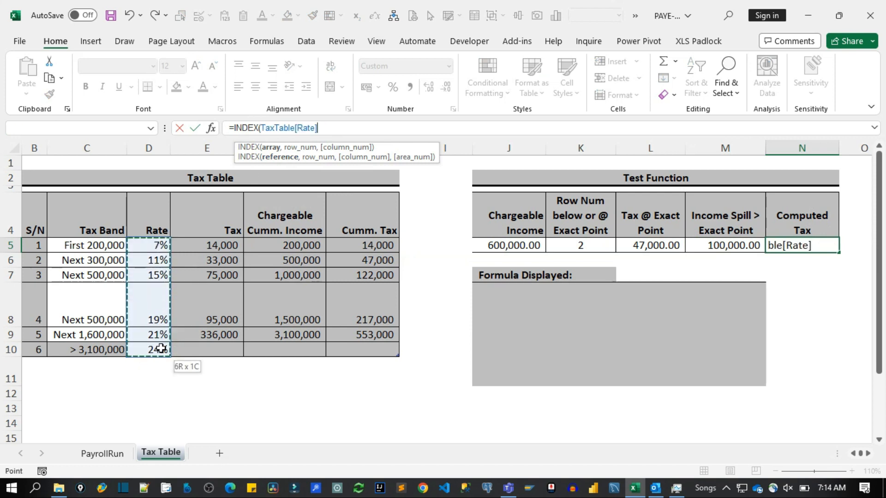
pyautogui.write(',')
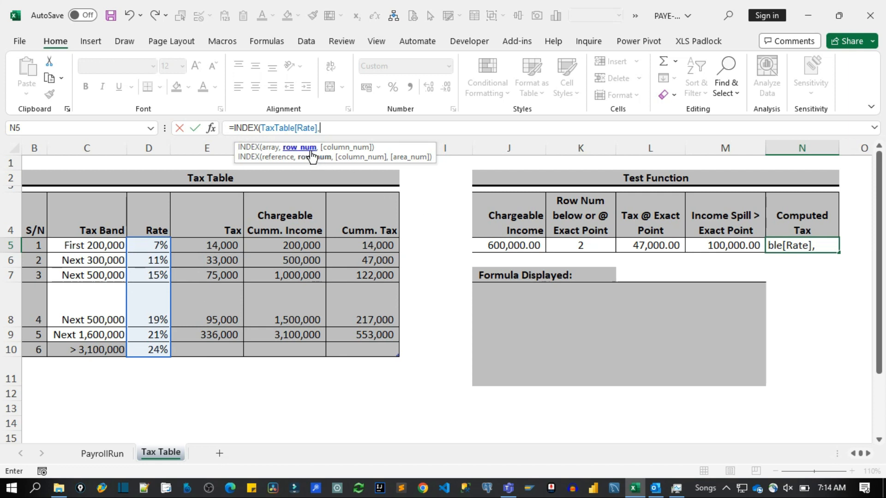
pyautogui.click(595, 246)
pyautogui.write('+1')
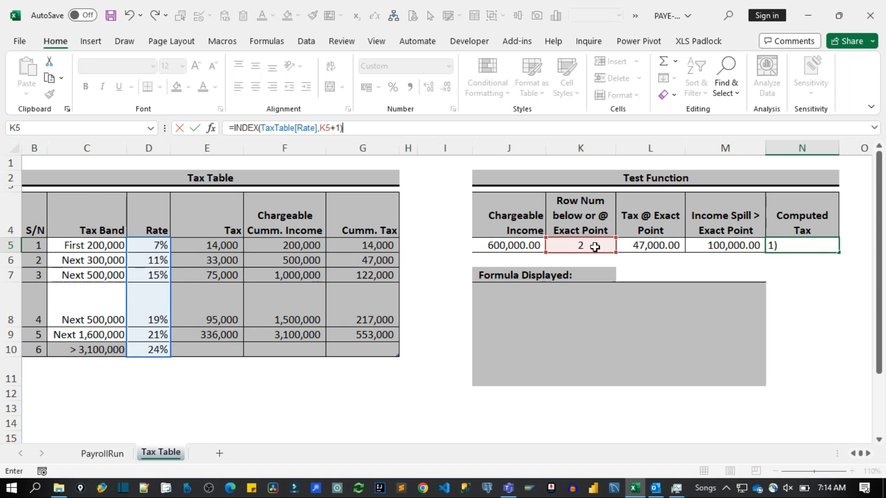
pyautogui.press('Return')
pyautogui.click(800, 249)
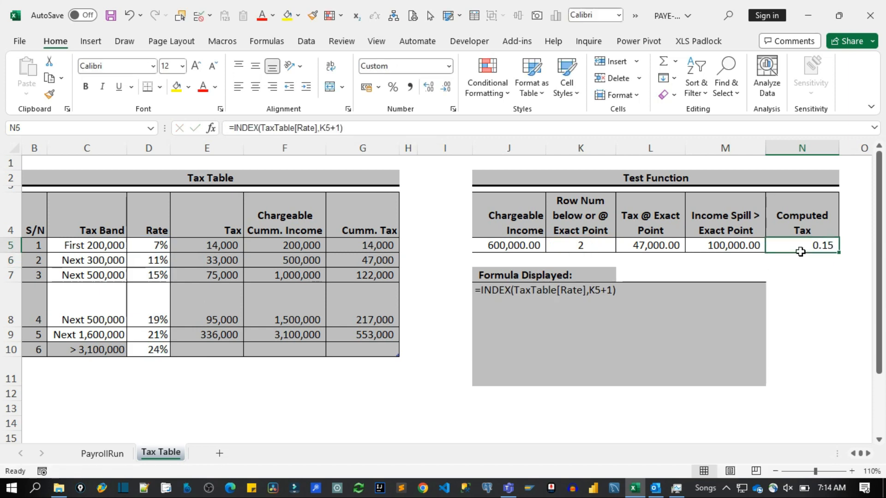
pyautogui.moveTo(794, 255)
pyautogui.mouseDown()
pyautogui.moveTo(274, 305)
pyautogui.moveTo(167, 277)
pyautogui.mouseUp()
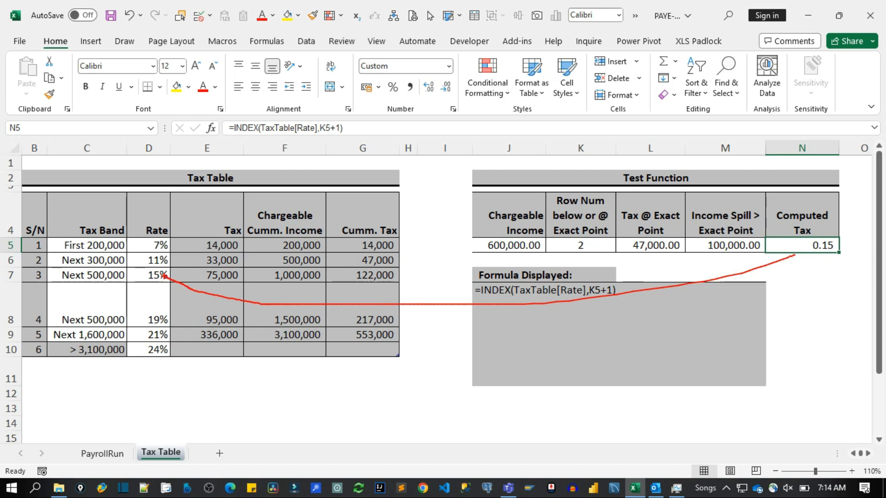
pyautogui.press('Escape')
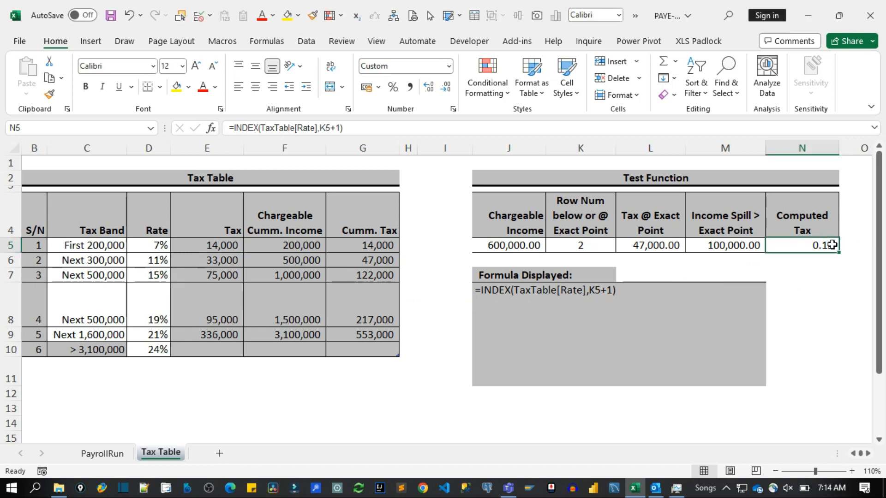
# Step: Multiply the looked-up rate by the income spill by changing N5 to =INDEX(TaxTable[Rate],K5+1)*M5
pyautogui.click(356, 132)
pyautogui.write('*')
pyautogui.click(736, 253)
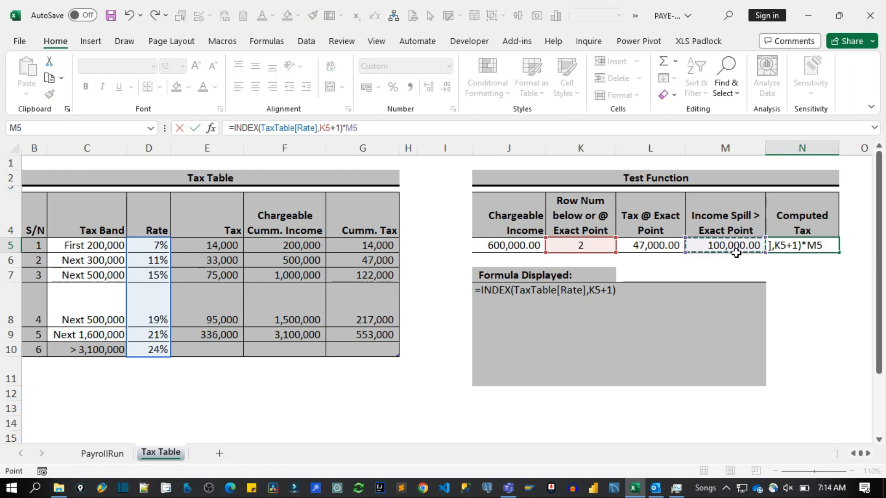
pyautogui.press('Return')
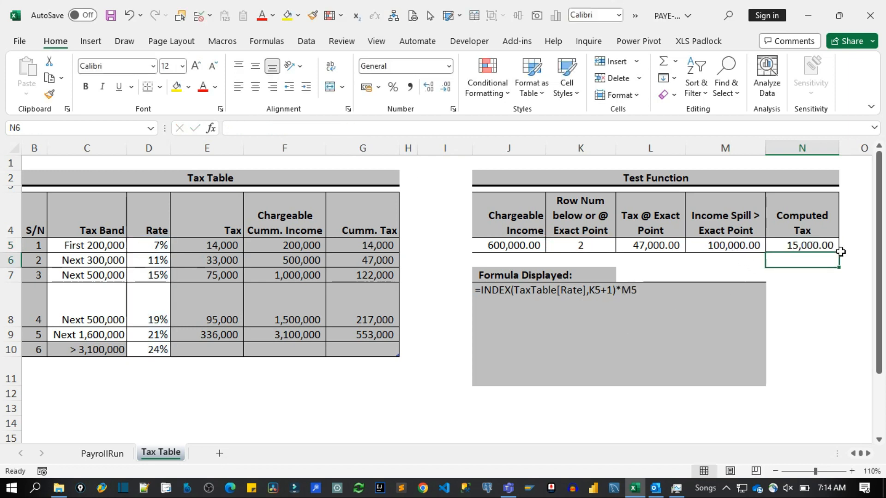
pyautogui.click(798, 250)
pyautogui.click(757, 252)
pyautogui.click(826, 252)
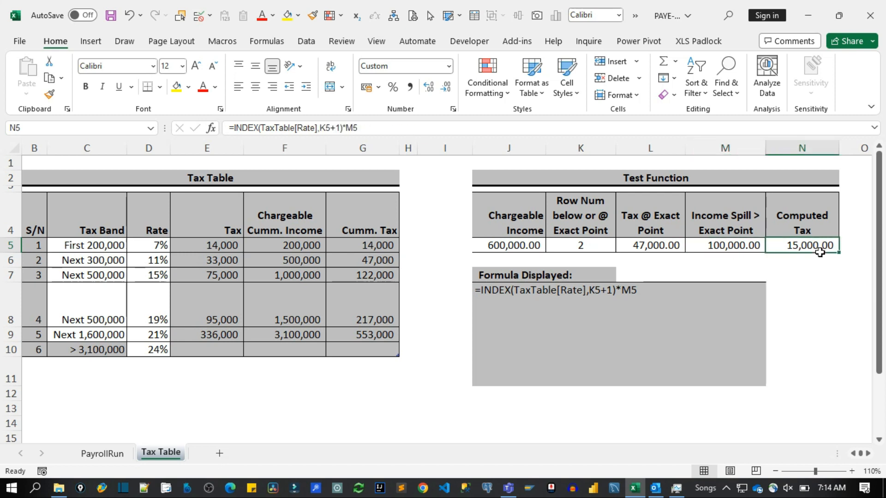
# Step: Add the tax at the exact point to the Computed Tax by changing N5 to =L5+INDEX(TaxTable[Rate],K5+1)*M5
pyautogui.click(732, 249)
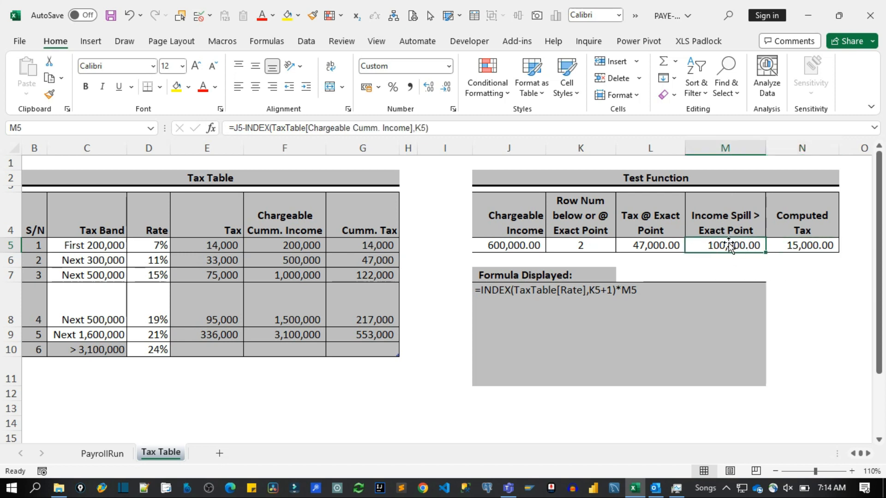
pyautogui.click(668, 248)
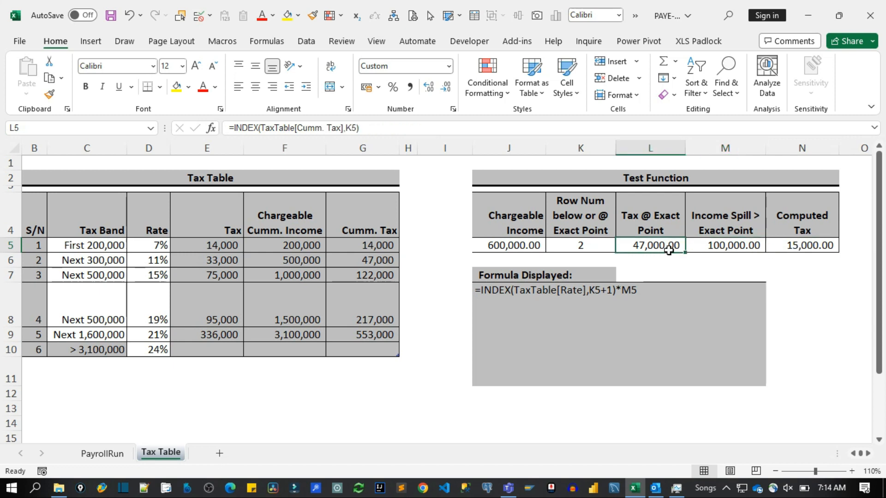
pyautogui.click(792, 252)
pyautogui.click(234, 129)
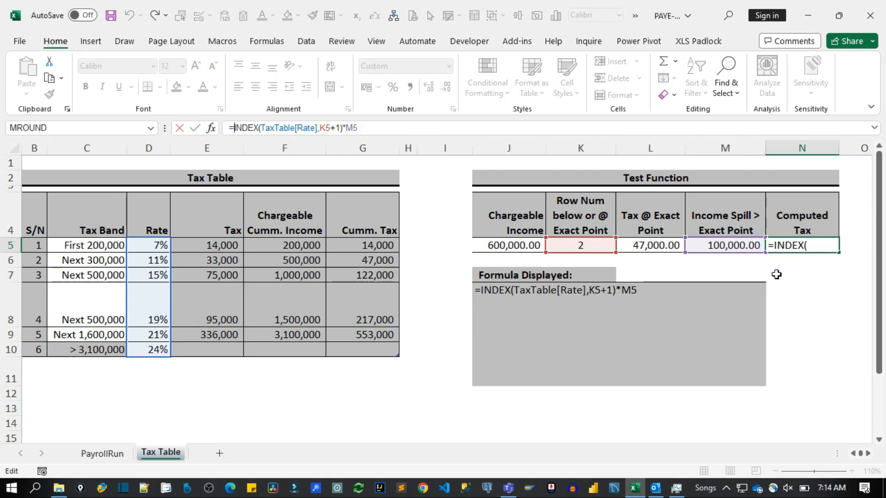
pyautogui.click(654, 249)
pyautogui.write('+')
pyautogui.press('Return')
pyautogui.click(803, 249)
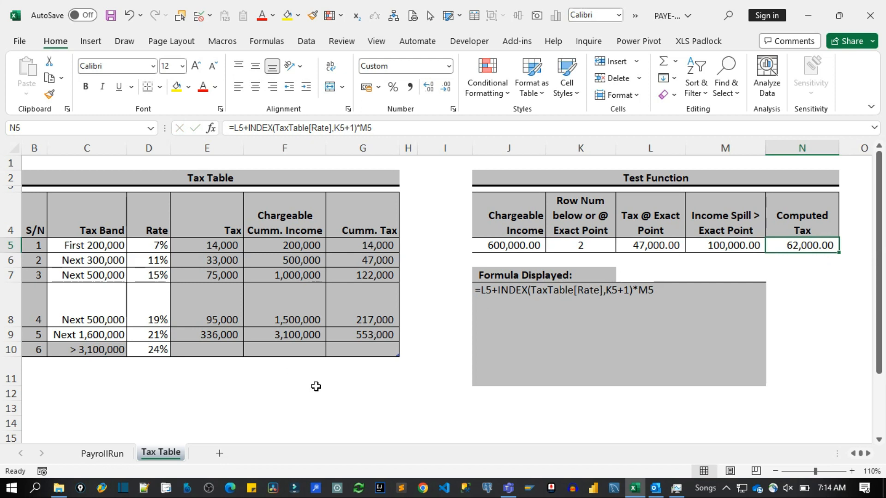
pyautogui.click(334, 393)
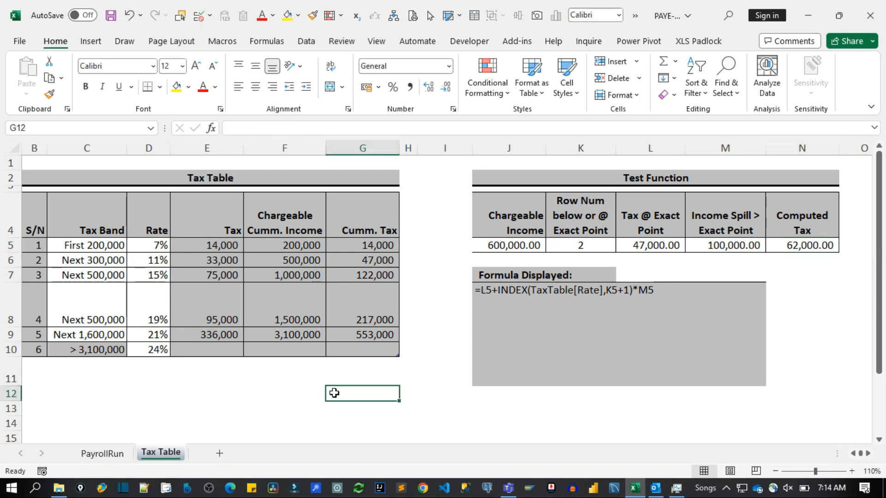
pyautogui.write('=')
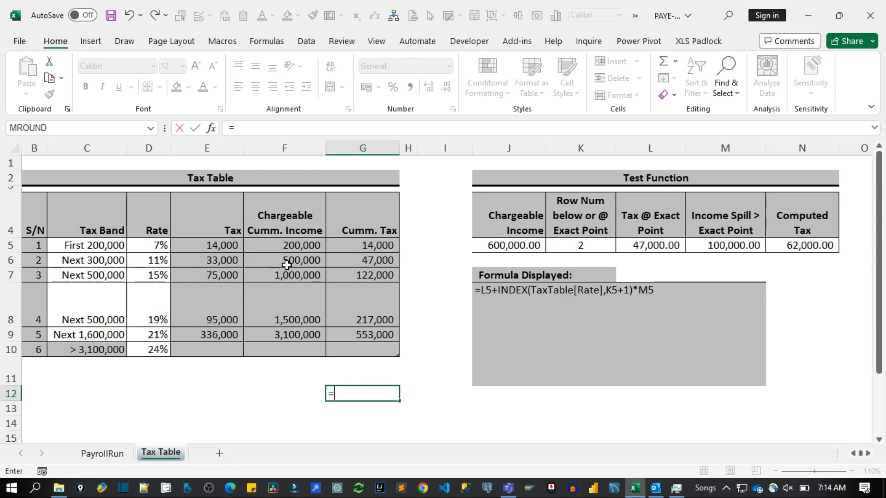
pyautogui.click(156, 266)
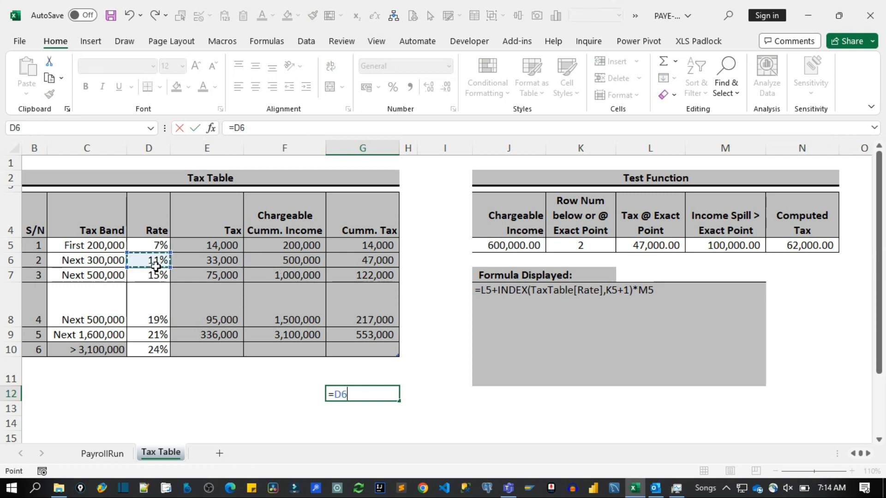
pyautogui.press('Escape')
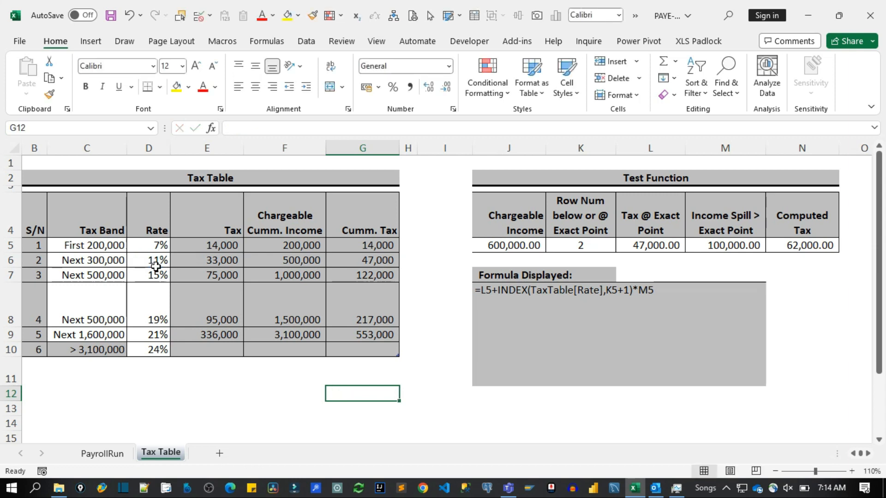
# Step: Enter =G6 in G12 and =M5*D7 in G13 as a manual check of the tax on the chargeable income
pyautogui.write('=')
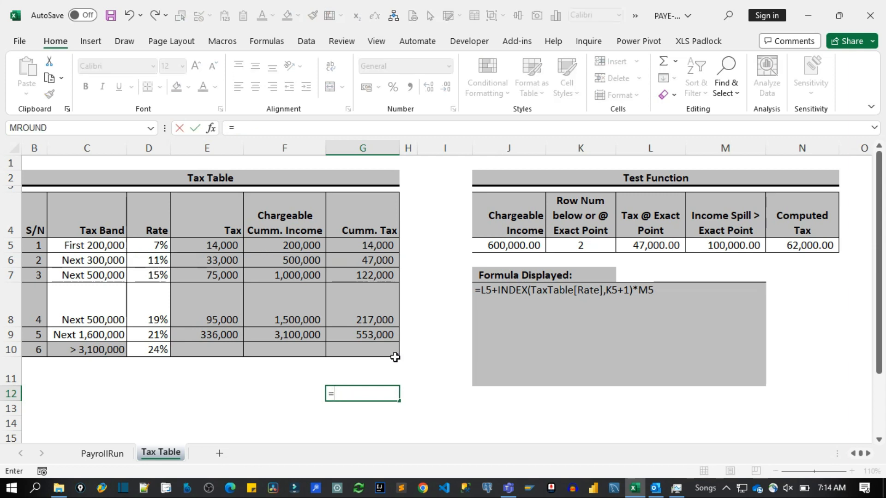
pyautogui.click(379, 261)
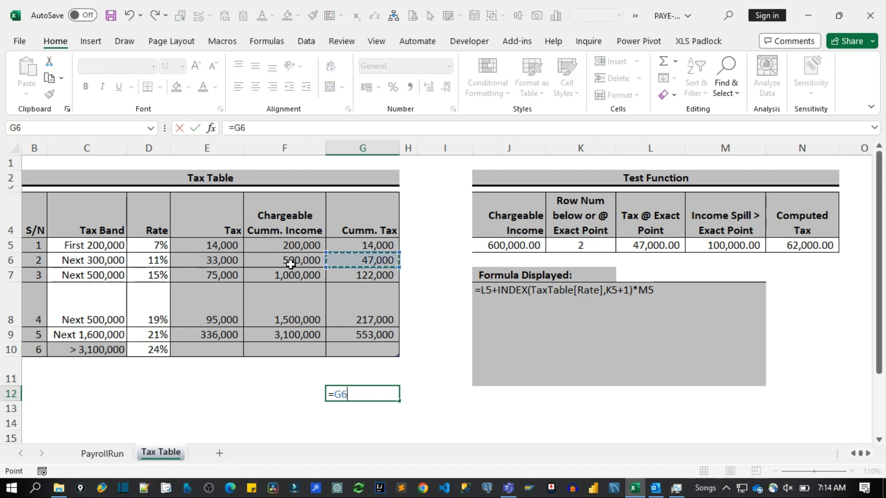
pyautogui.press('Return')
pyautogui.write('=1')
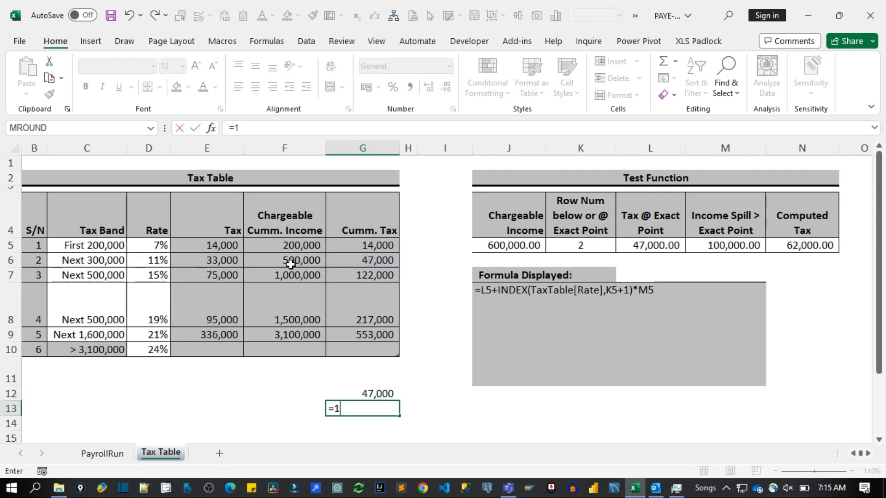
pyautogui.press('Escape')
pyautogui.write('=')
pyautogui.click(730, 240)
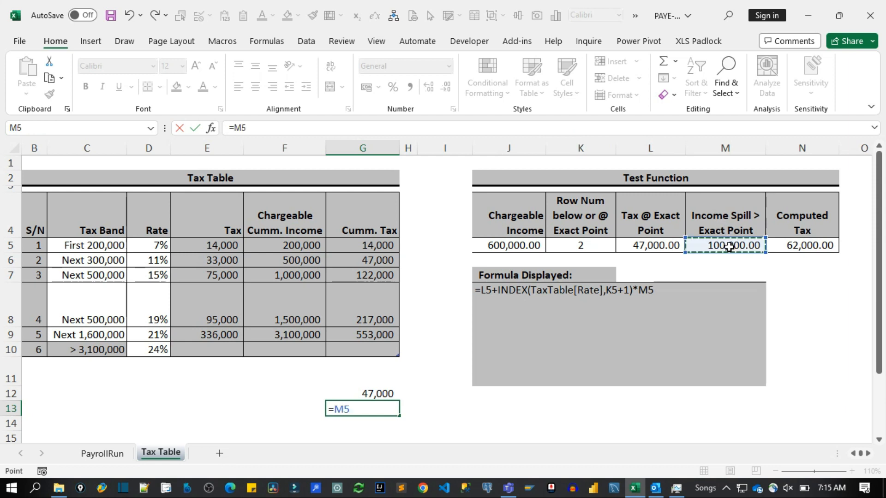
pyautogui.write('*')
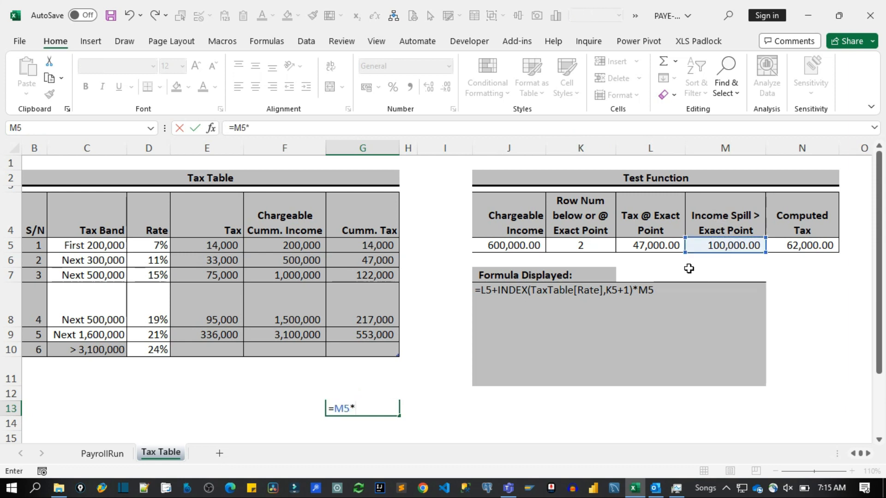
pyautogui.click(156, 278)
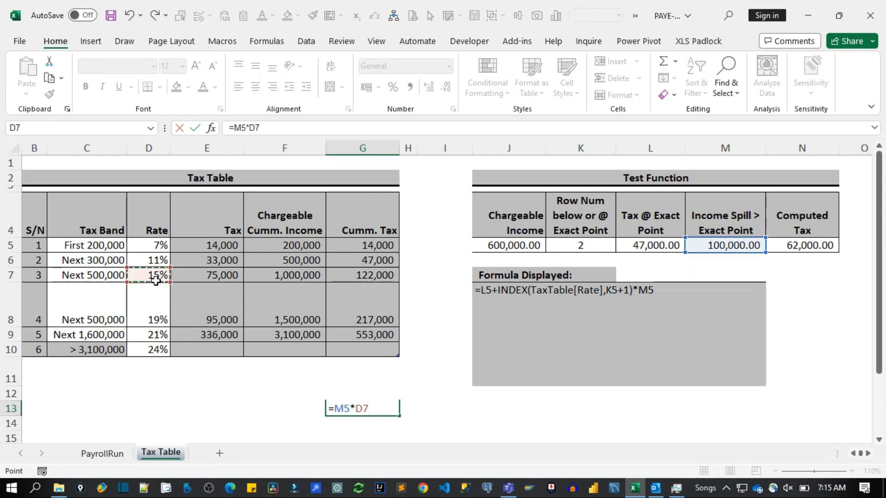
pyautogui.press('Return')
# Step: Total the two manual check amounts in G14 with =SUM(G12:G13)
pyautogui.press('Up')
pyautogui.press('Down')
pyautogui.hotkey('alt', '=')
pyautogui.hotkey('ctrl', 'Return')
pyautogui.press('Down')
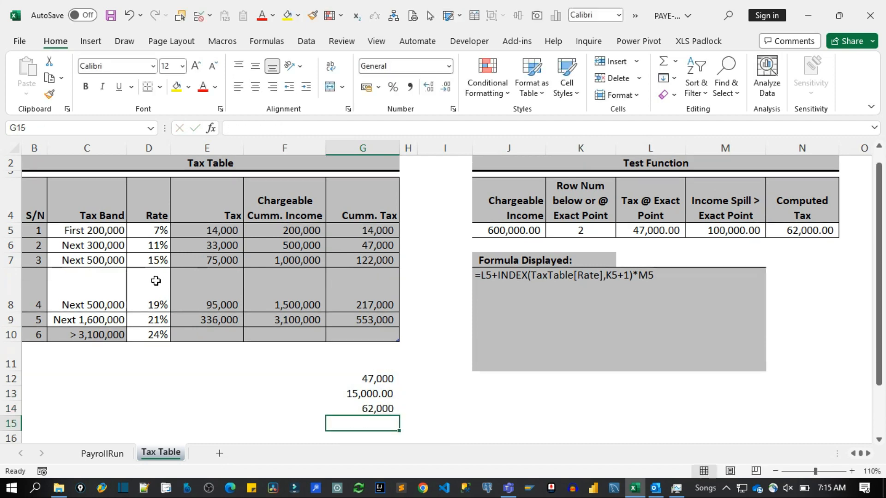
# Step: Clear the manual check calculation from G12:G14 and return to the Computed Tax cell N5
pyautogui.press('Up')
pyautogui.hotkey('shift', 'Up')
pyautogui.hotkey('shift', 'Up')
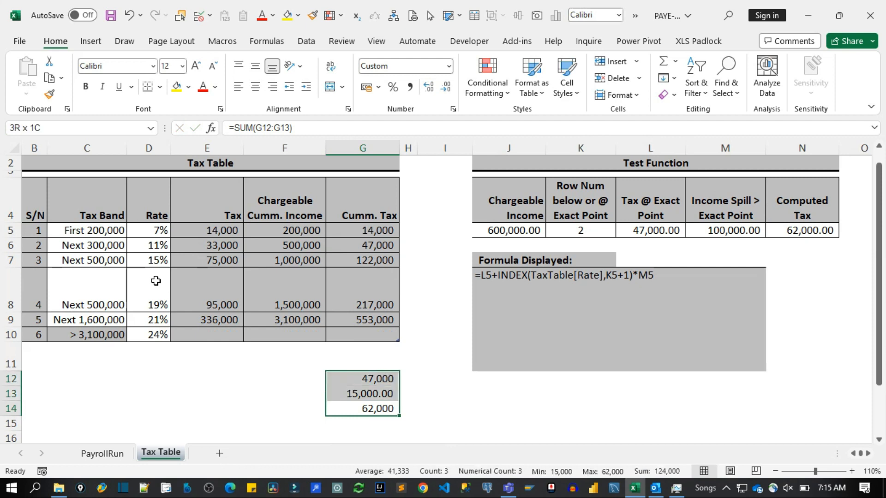
pyautogui.press('Delete')
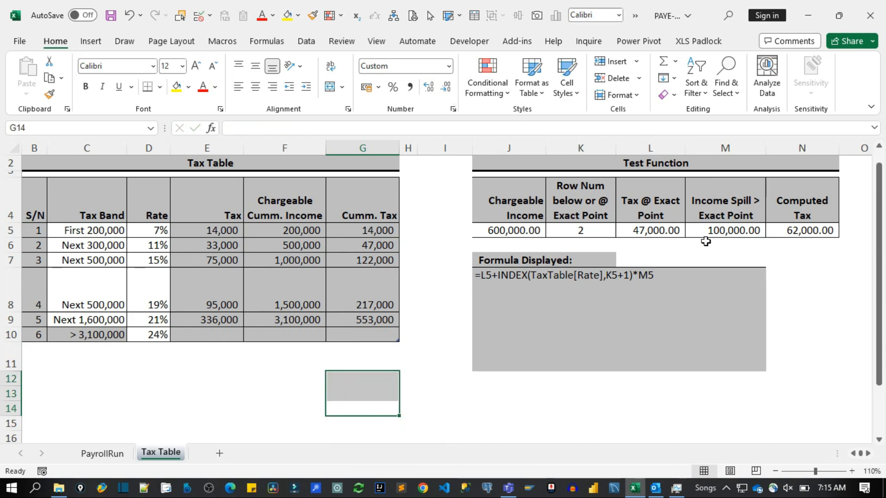
pyautogui.scroll(1, 704, 241)
pyautogui.click(798, 248)
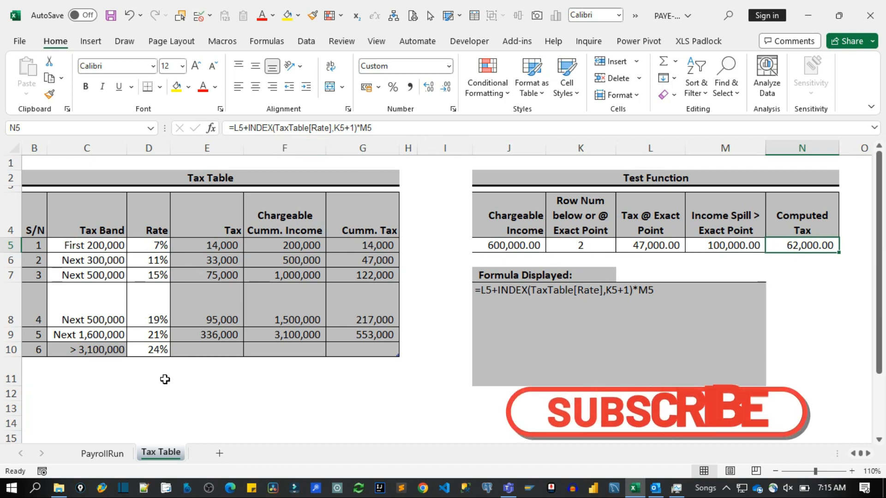
# Step: Examine the Annual Chargeable / Taxable Income formula in L8 on the PayrollRun sheet
pyautogui.click(102, 453)
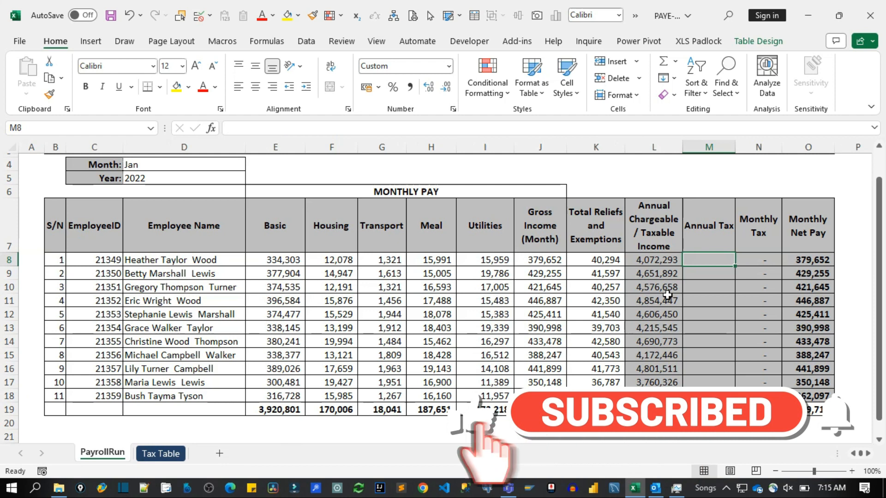
pyautogui.click(667, 264)
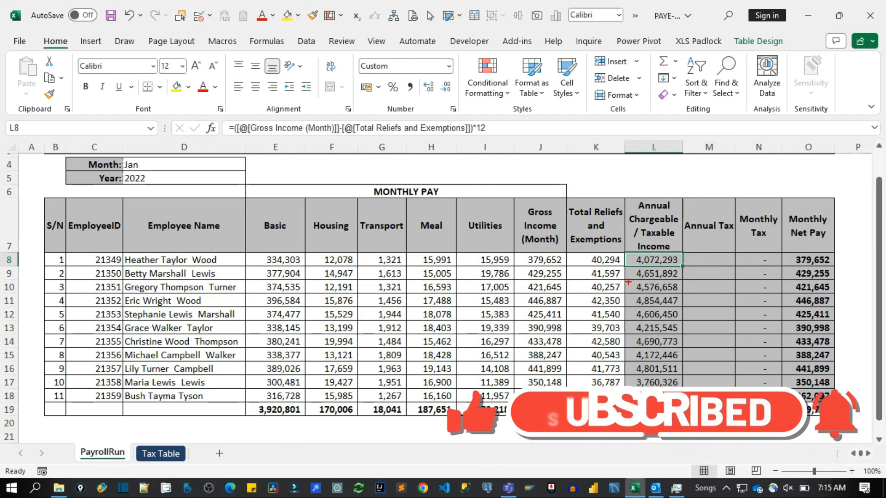
pyautogui.moveTo(657, 273); pyautogui.dragTo(684, 269)
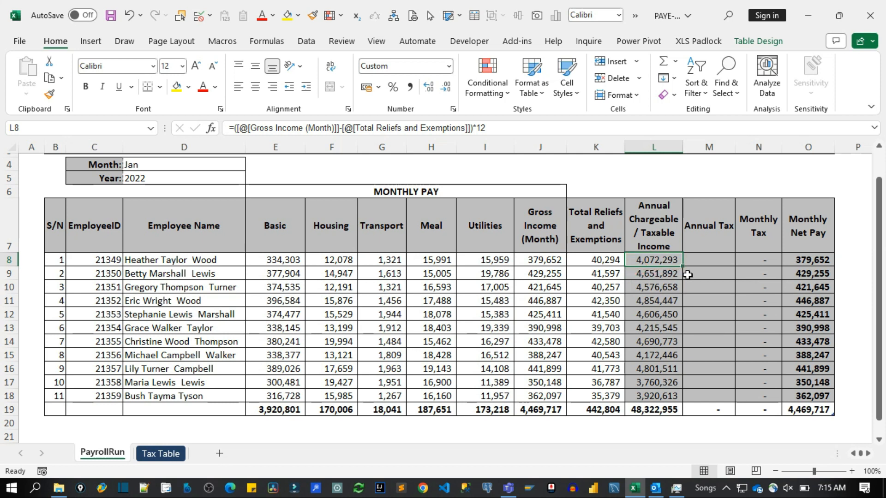
# Step: Copy the expression INDEX(TaxTable[Cumm. Tax],K5) from the Tax @ Exact Point cell L5 on the Tax Table sheet
pyautogui.click(160, 454)
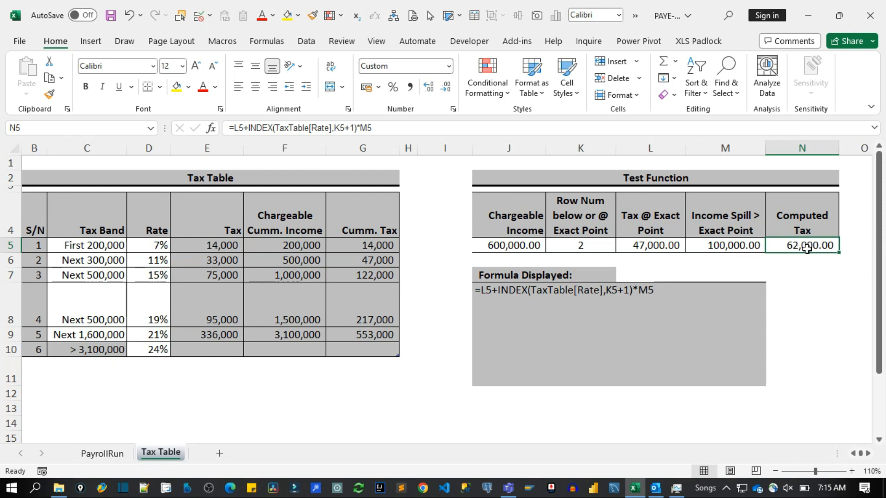
pyautogui.click(389, 129)
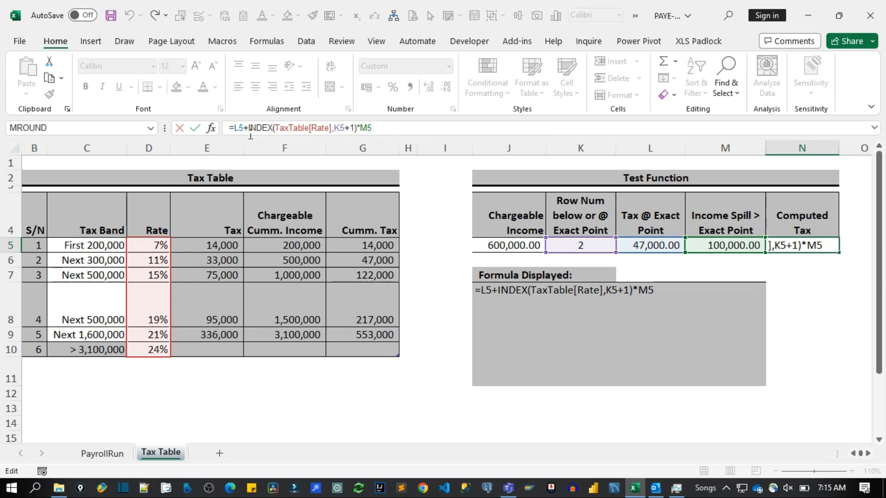
pyautogui.hotkey('ctrl', 'Return')
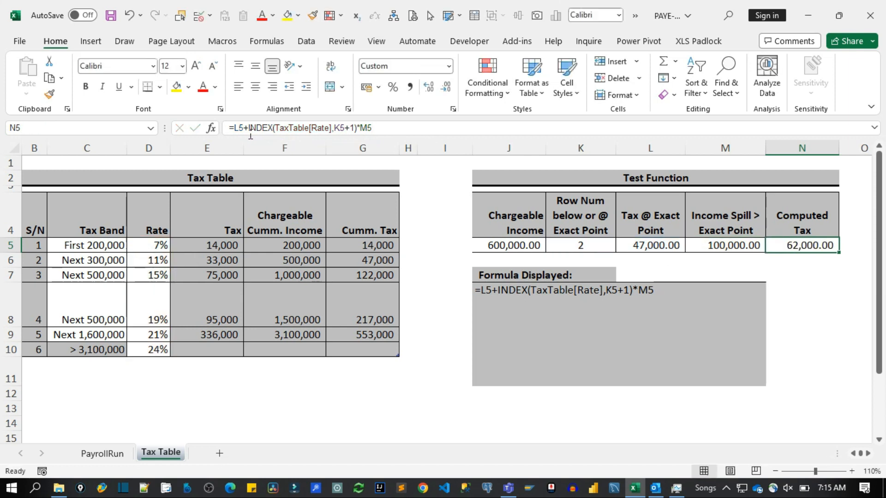
pyautogui.click(650, 248)
pyautogui.moveTo(361, 128); pyautogui.dragTo(240, 131)
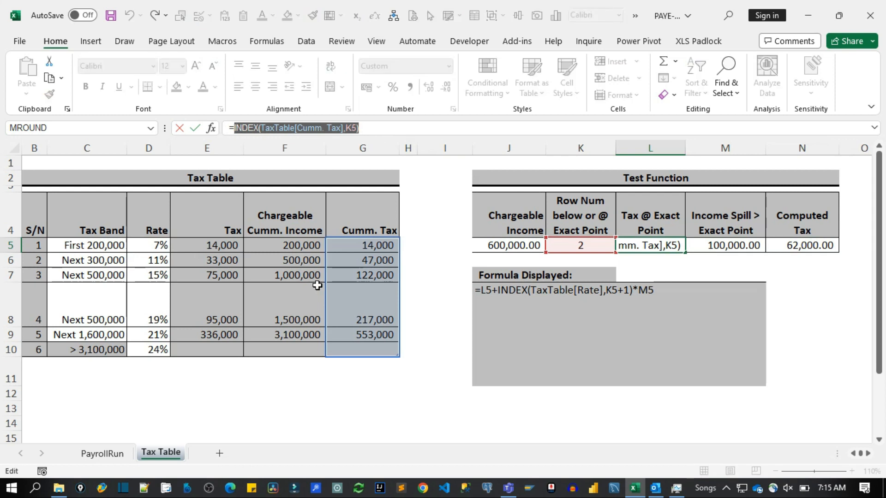
pyautogui.hotkey('ctrl', 'c')
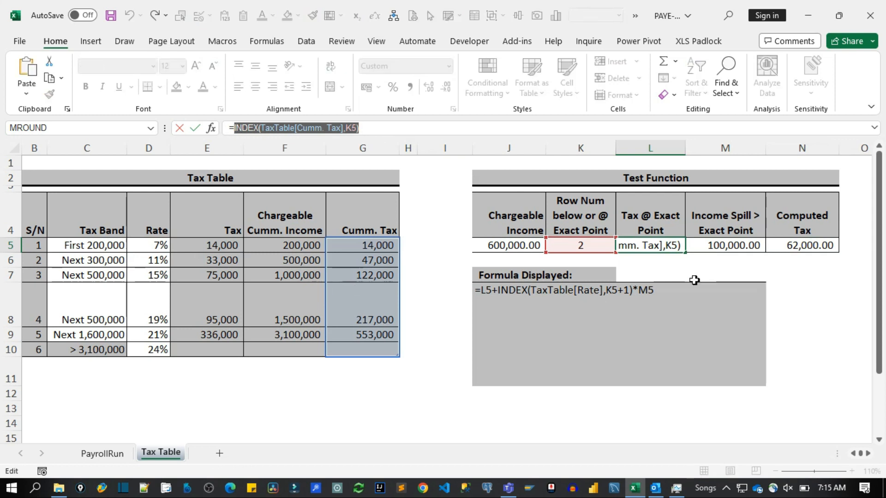
pyautogui.press('Escape')
# Step: Replace the L5 reference in the Computed Tax formula in N5 with INDEX(TaxTable[Cumm. Tax],K5)
pyautogui.click(807, 245)
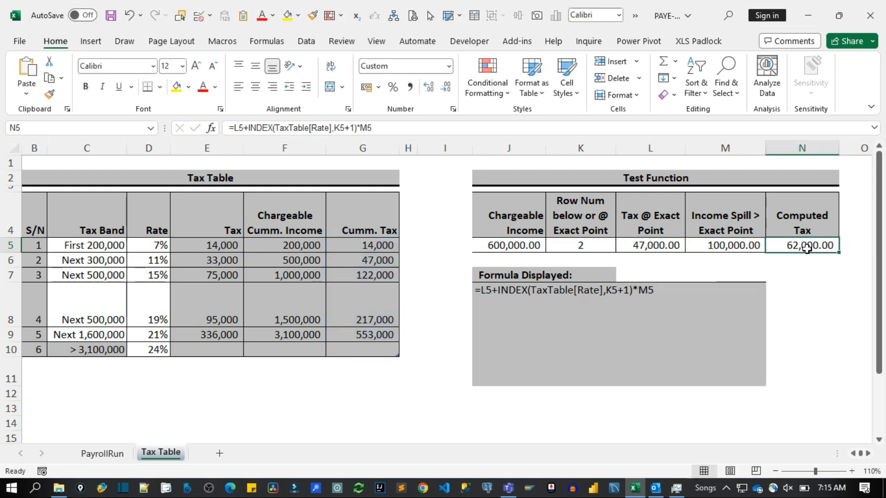
pyautogui.click(246, 132)
pyautogui.press('BackSpace')
pyautogui.press('BackSpace')
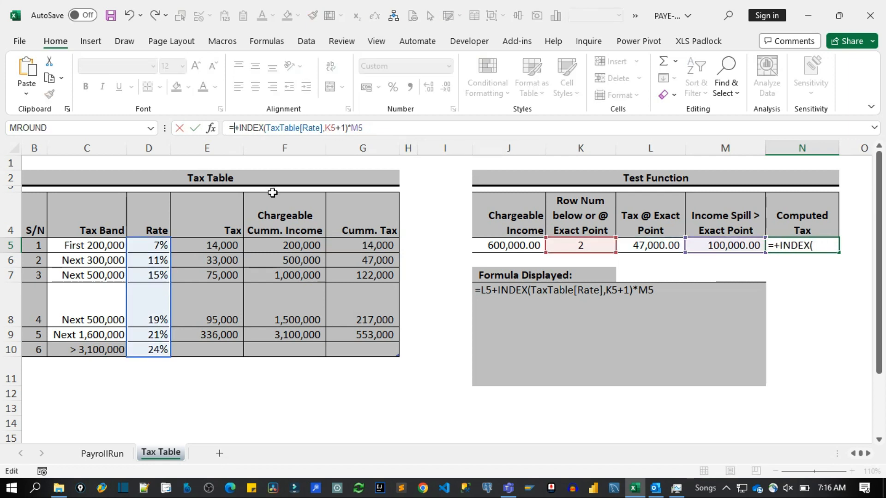
pyautogui.hotkey('ctrl', 'v')
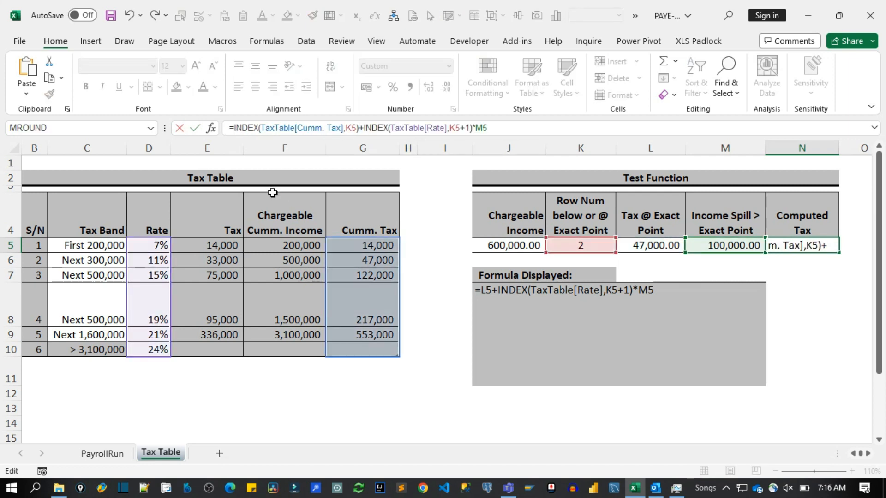
pyautogui.press('Return')
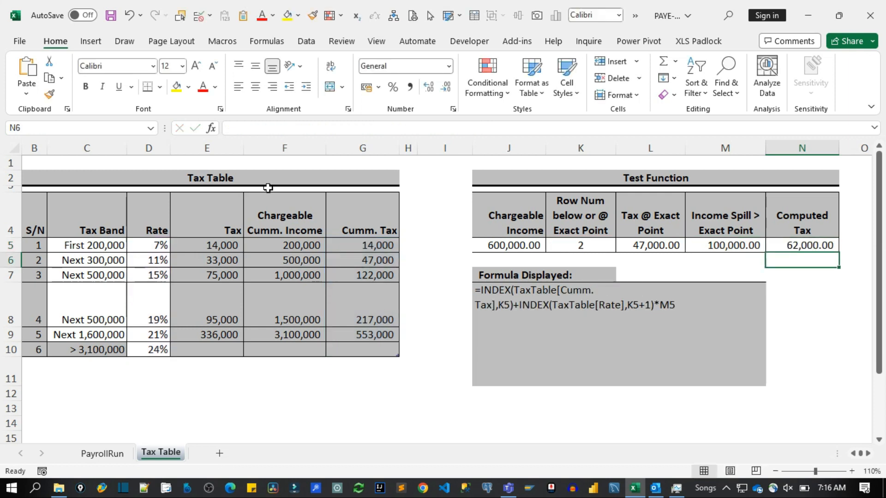
pyautogui.press('Up')
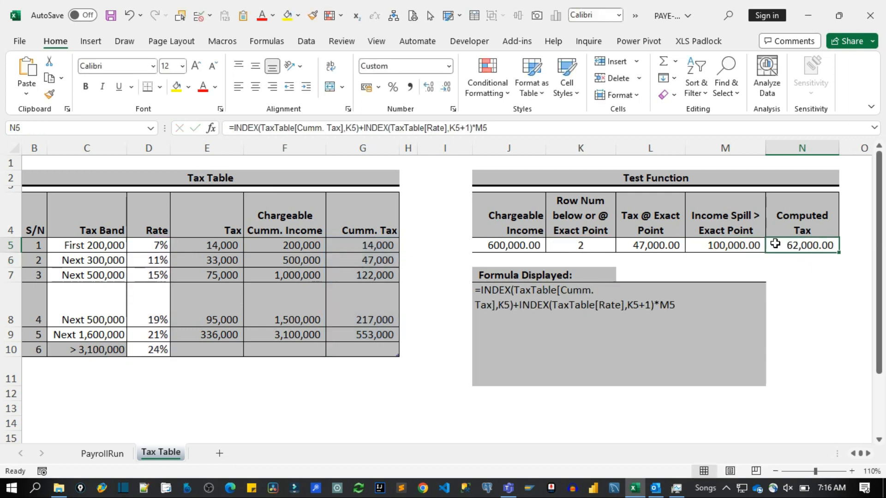
# Step: Check the K5 references in the N5 formula and copy MATCH(J5,TaxTable[Chargeable Cumm. Income],1) from cell K5
pyautogui.click(350, 133)
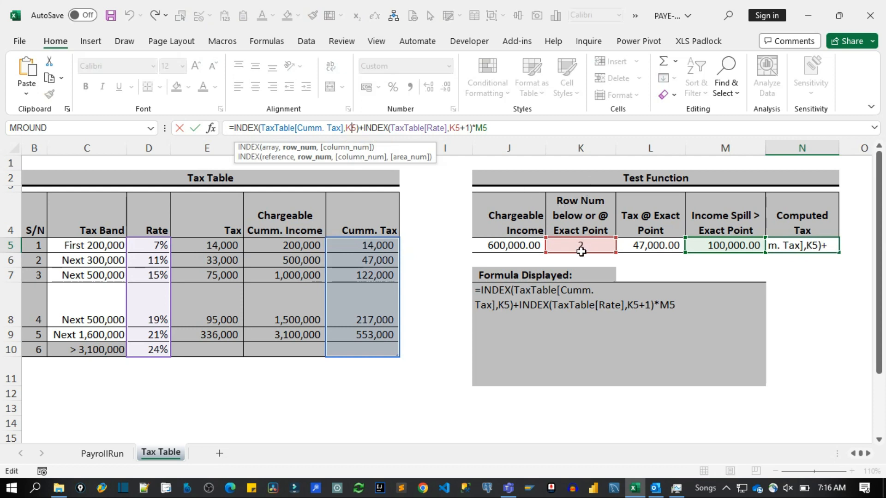
pyautogui.moveTo(359, 133); pyautogui.dragTo(358, 133)
pyautogui.moveTo(459, 134); pyautogui.dragTo(448, 133)
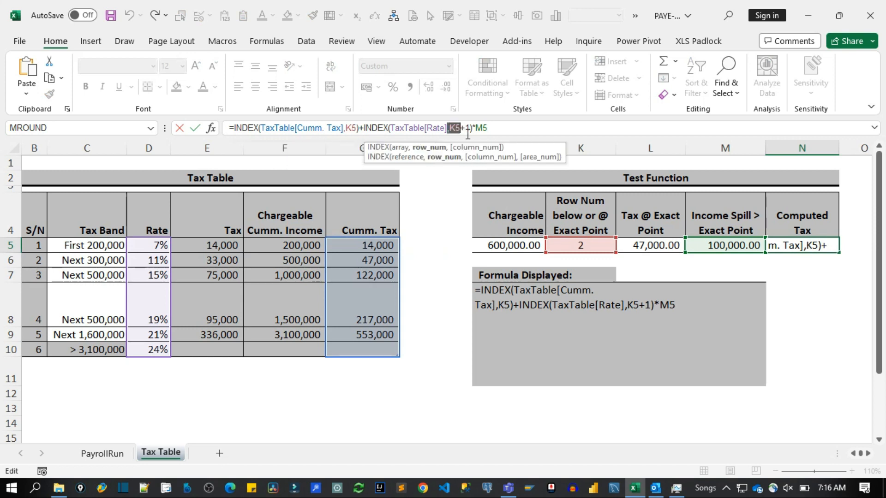
pyautogui.press('Escape')
pyautogui.click(581, 246)
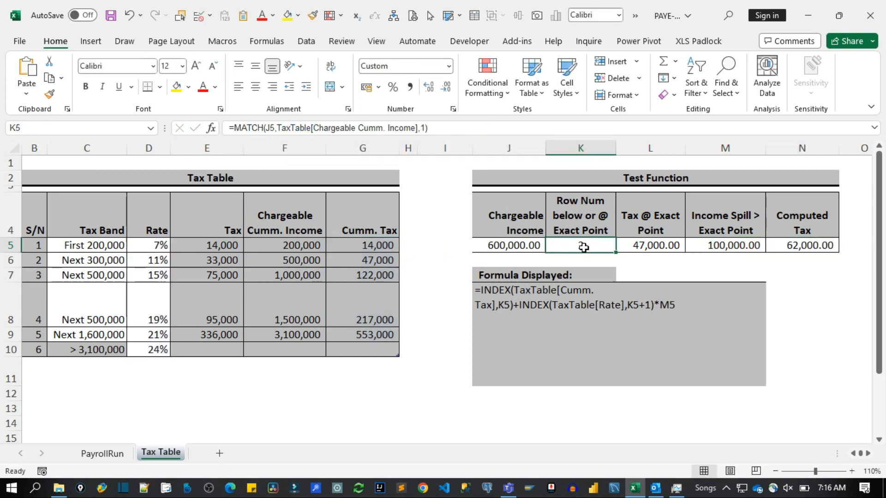
pyautogui.click(420, 132)
pyautogui.moveTo(421, 132); pyautogui.dragTo(242, 129)
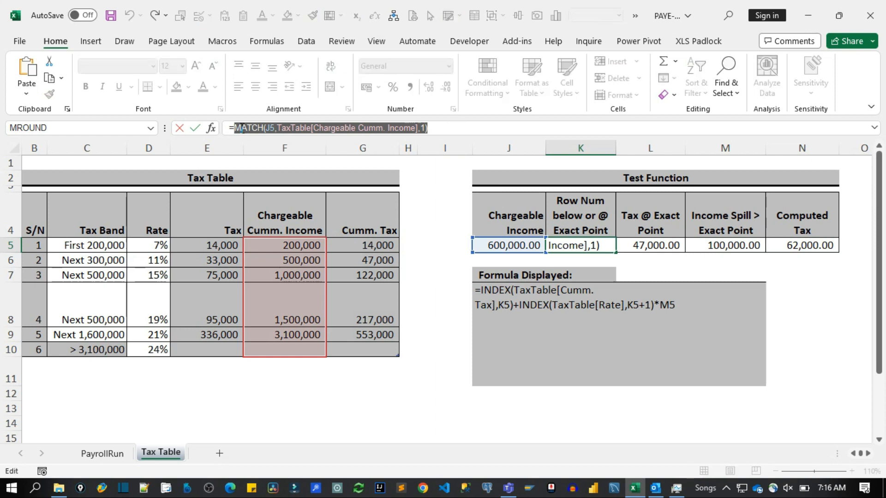
pyautogui.press('Escape')
# Step: Replace both K5 references in the N5 formula with MATCH(J5,TaxTable[Chargeable Cumm. Income],1), keeping the +1 after the second one
pyautogui.click(807, 248)
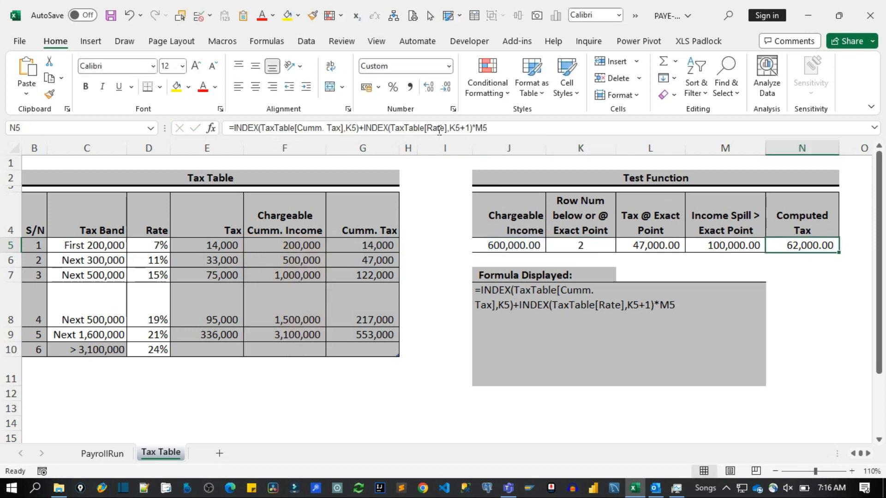
pyautogui.click(354, 128)
pyautogui.press('BackSpace')
pyautogui.press('BackSpace')
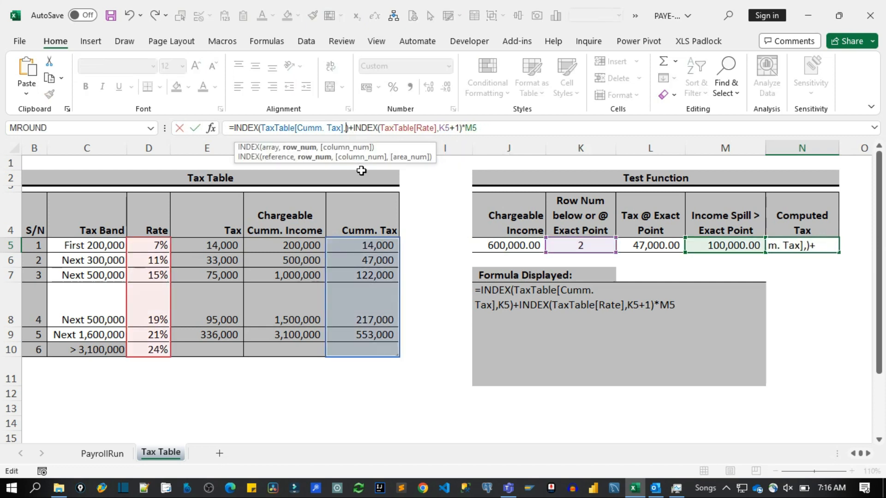
pyautogui.hotkey('ctrl', 'v')
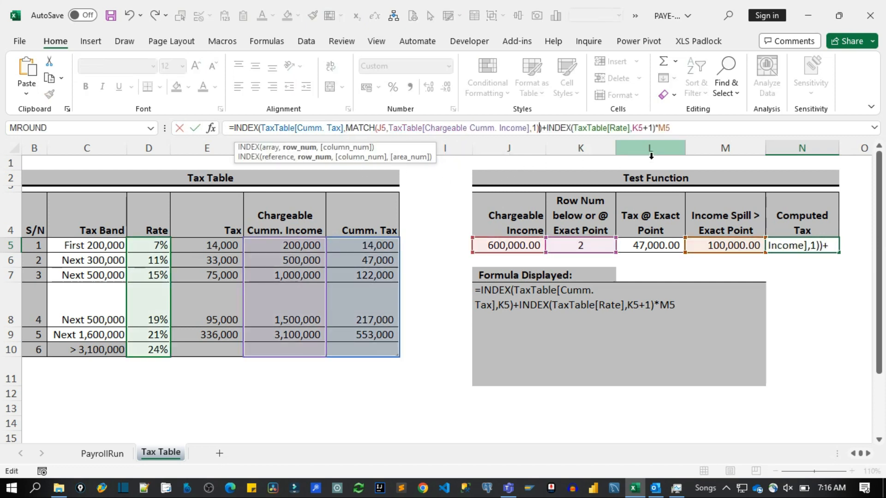
pyautogui.click(648, 131)
pyautogui.press('BackSpace')
pyautogui.press('BackSpace')
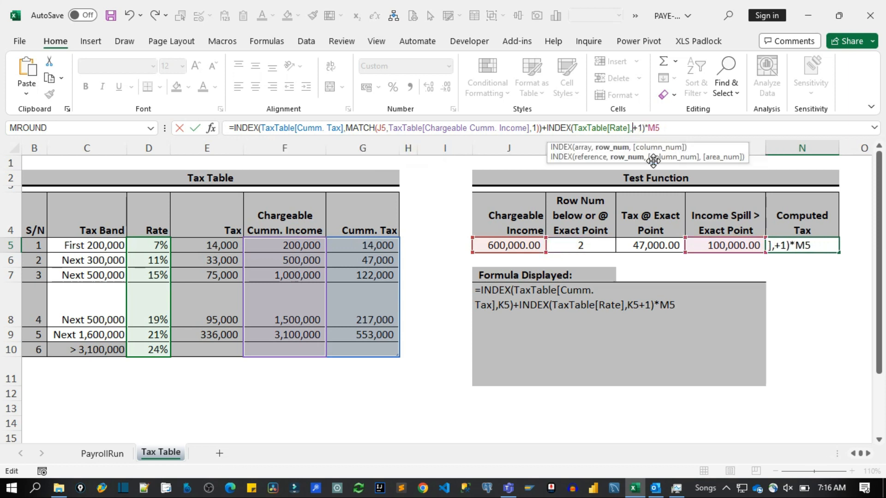
pyautogui.hotkey('ctrl', 'v')
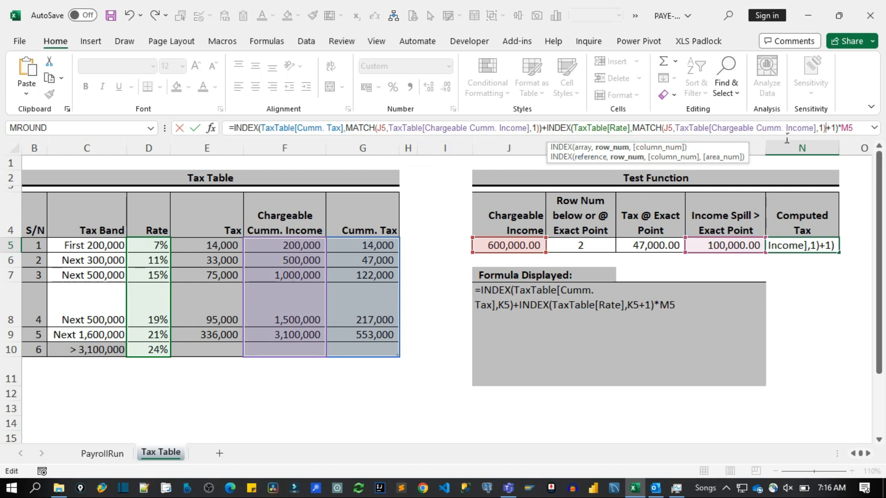
pyautogui.press('Return')
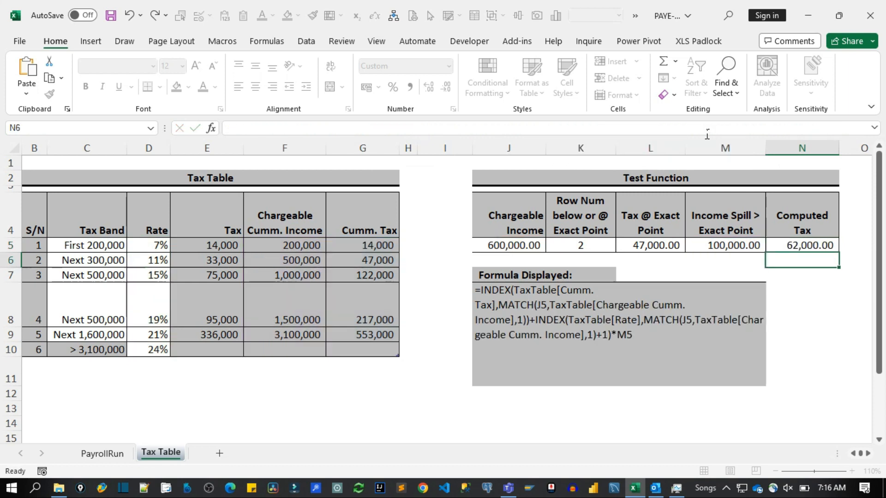
# Step: Copy the expression J5-INDEX(TaxTable[Chargeable Cumm. Income],K5) from the Income Spill cell M5
pyautogui.click(800, 251)
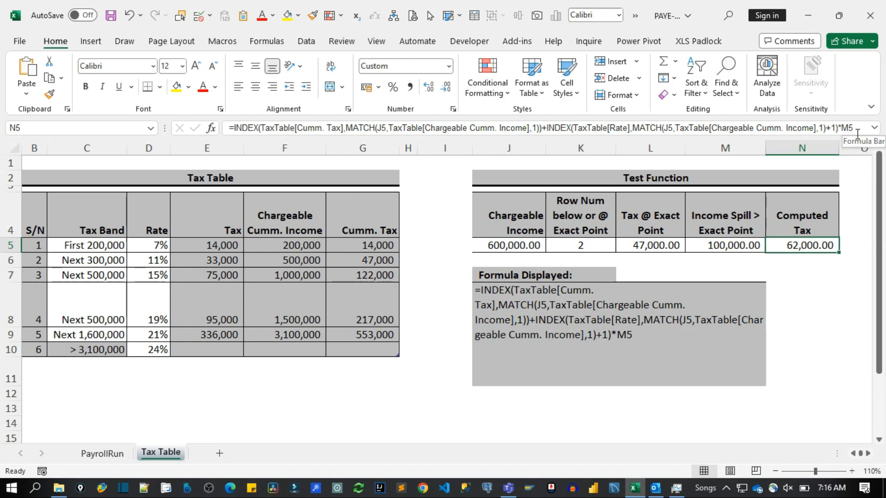
pyautogui.click(730, 249)
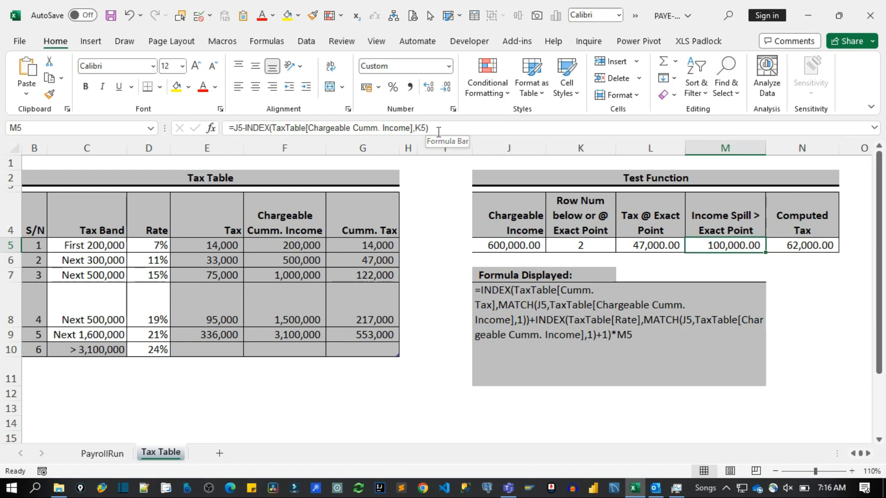
pyautogui.moveTo(438, 133); pyautogui.dragTo(242, 135)
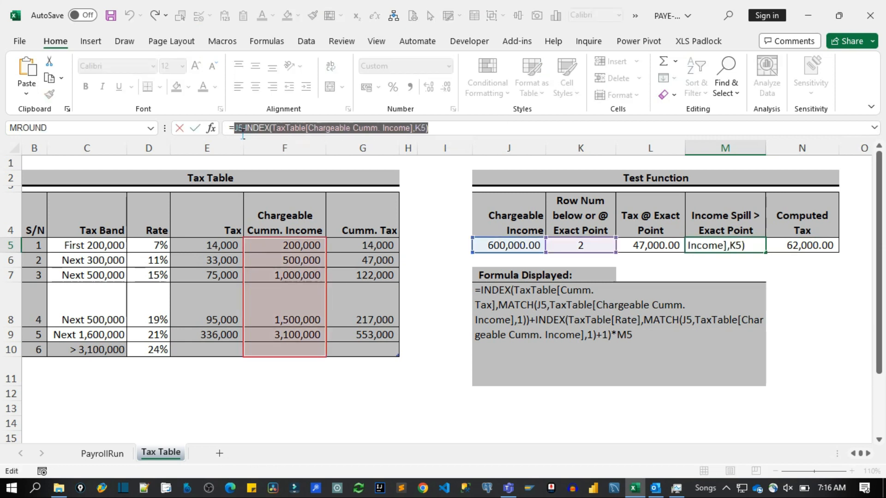
pyautogui.press('Escape')
# Step: Replace the M5 reference in the N5 formula with (J5-INDEX(TaxTable[Chargeable Cumm. Income],K5))
pyautogui.press('Right')
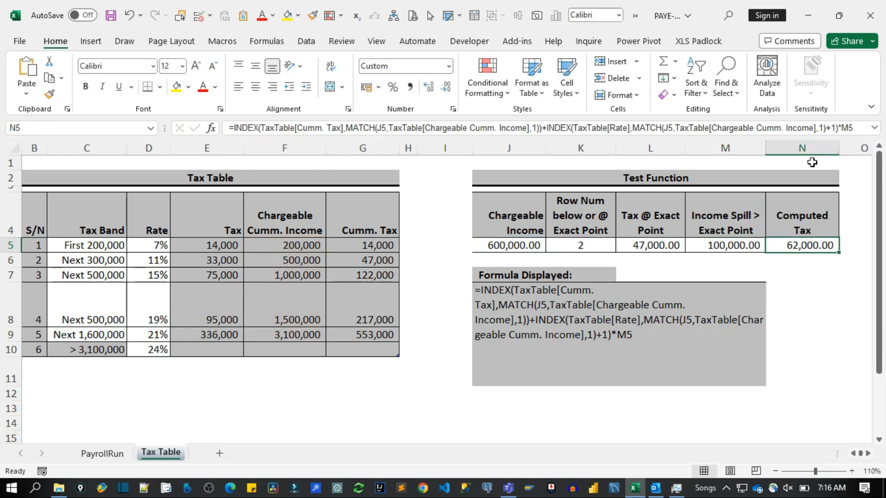
pyautogui.click(874, 128)
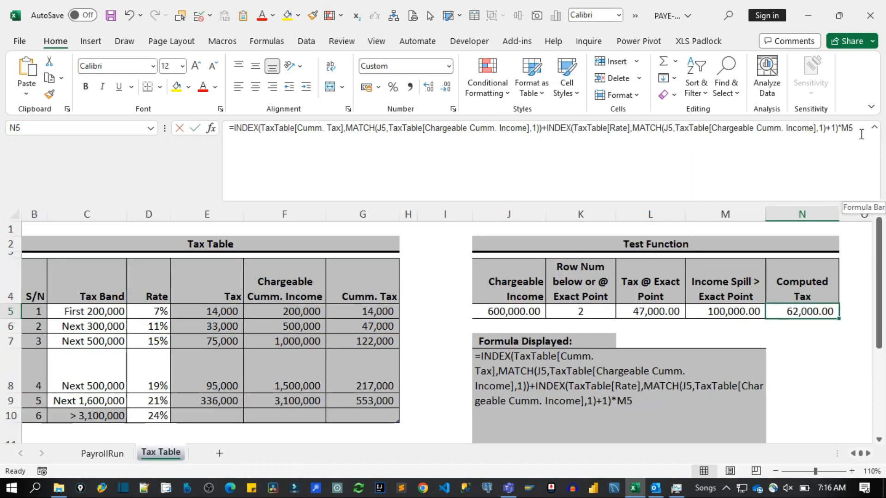
pyautogui.doubleClick(853, 131)
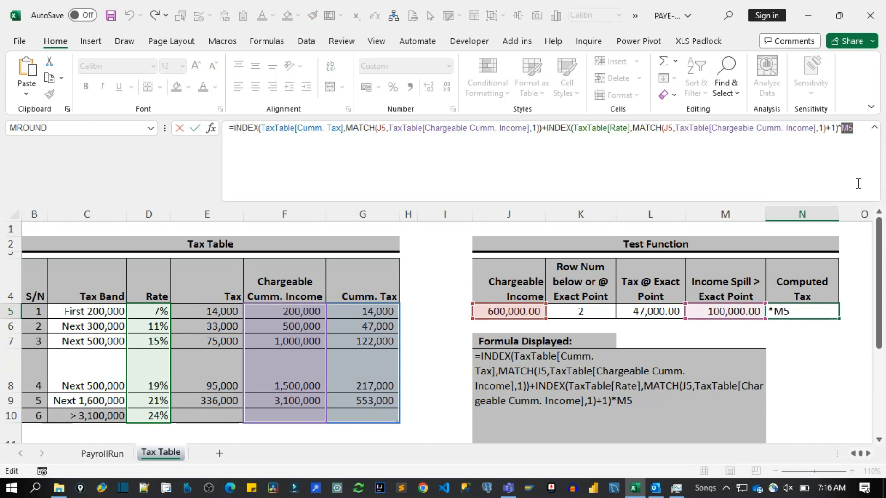
pyautogui.write('(J5-INDEX(TaxTable[Chargeable Cumm. Income],K5)')
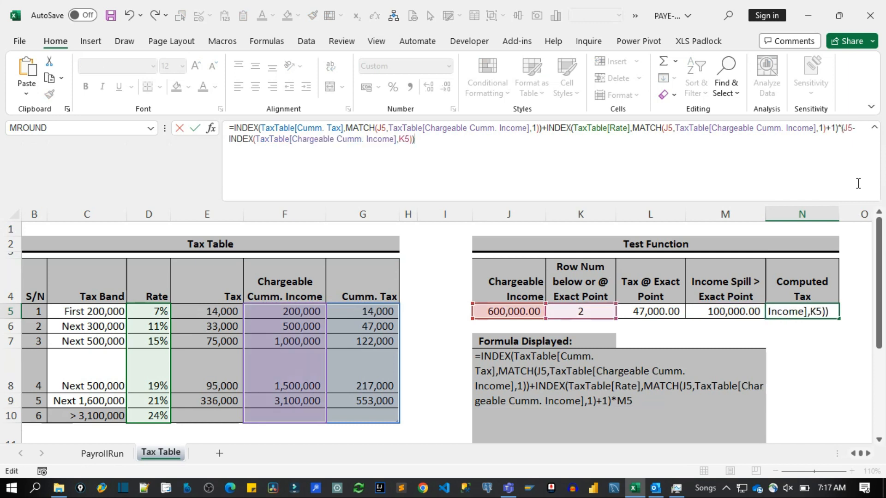
pyautogui.press('Return')
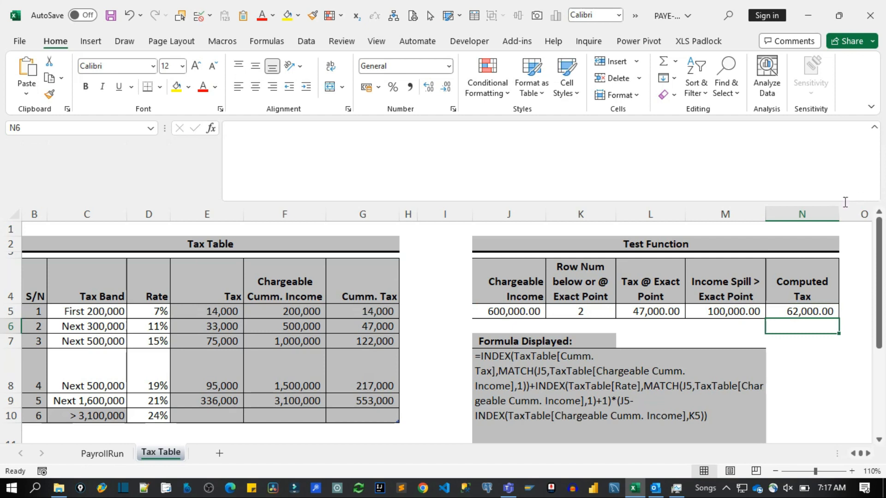
pyautogui.click(875, 128)
# Step: Check the Computed Tax formula in N5 for the remaining K5 reference and compare it with the formula in K5
pyautogui.click(822, 245)
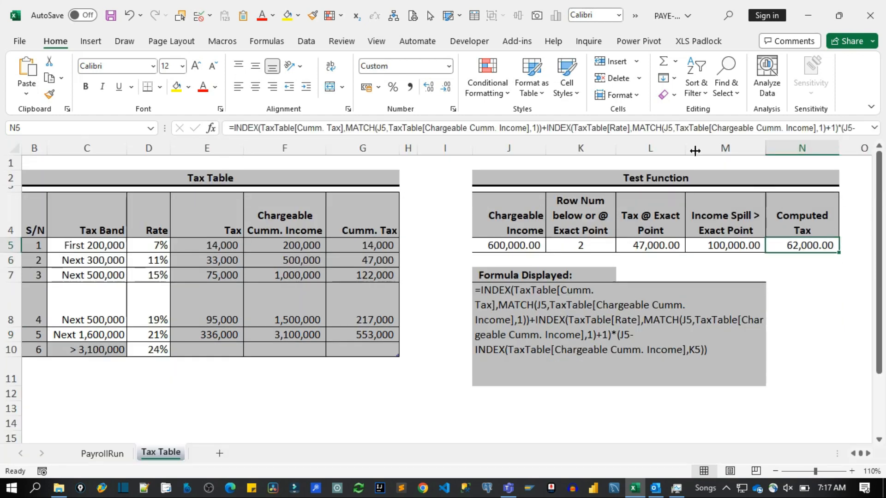
pyautogui.click(642, 136)
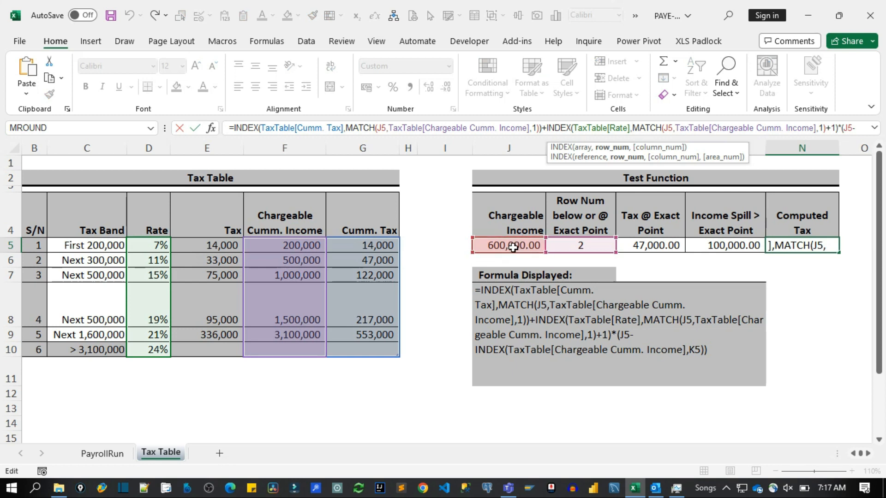
pyautogui.press('Escape')
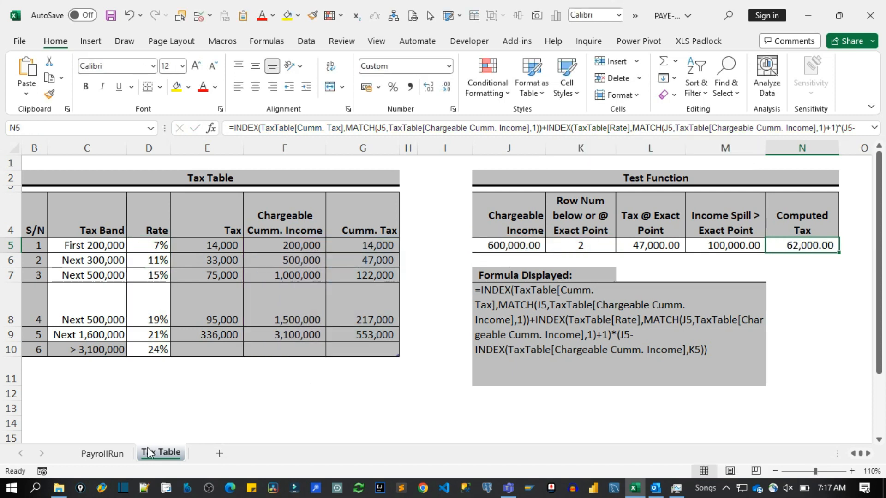
pyautogui.click(583, 247)
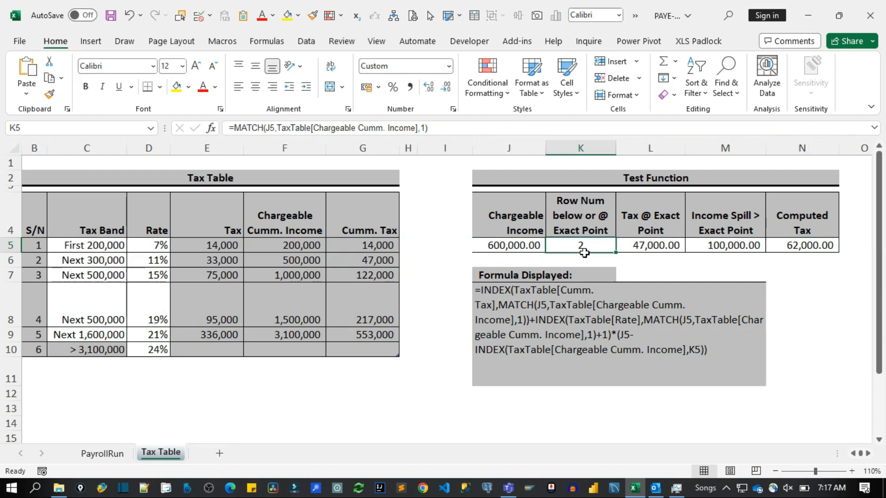
pyautogui.click(806, 247)
pyautogui.click(757, 128)
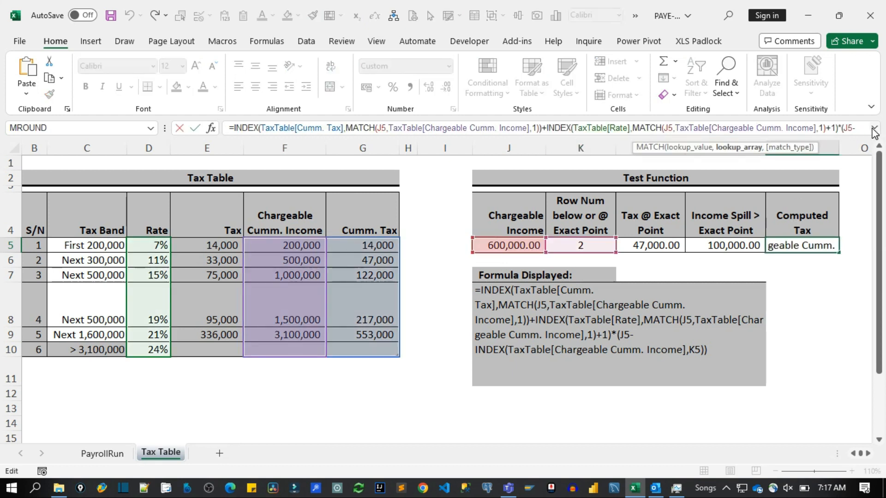
pyautogui.click(875, 127)
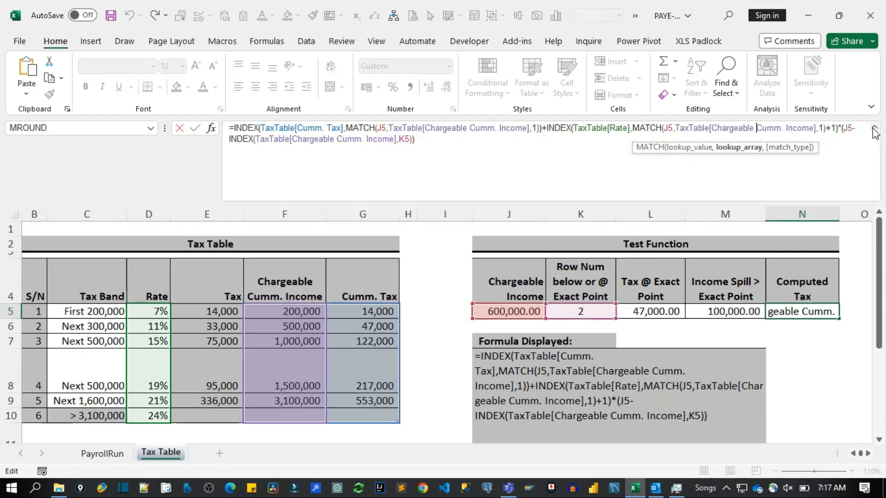
pyautogui.press('Escape')
# Step: Copy the expression MATCH(J5,TaxTable[Chargeable Cumm. Income],1) from cell K5 without changing that cell
pyautogui.click(580, 309)
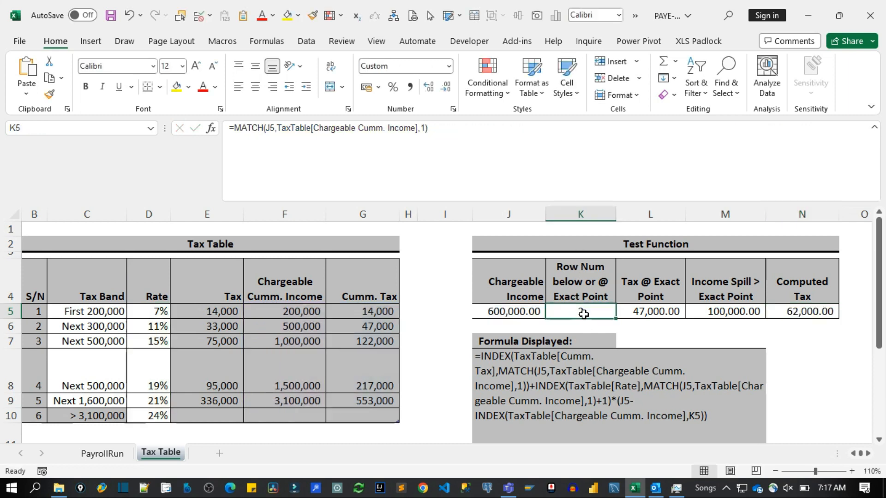
pyautogui.moveTo(427, 128); pyautogui.dragTo(233, 135)
pyautogui.hotkey('ctrl', 'c')
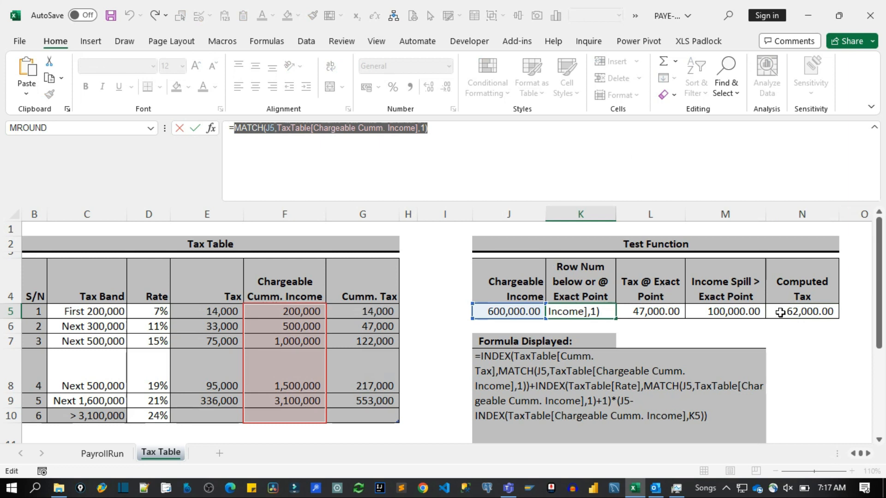
pyautogui.click(804, 312)
pyautogui.press('Escape')
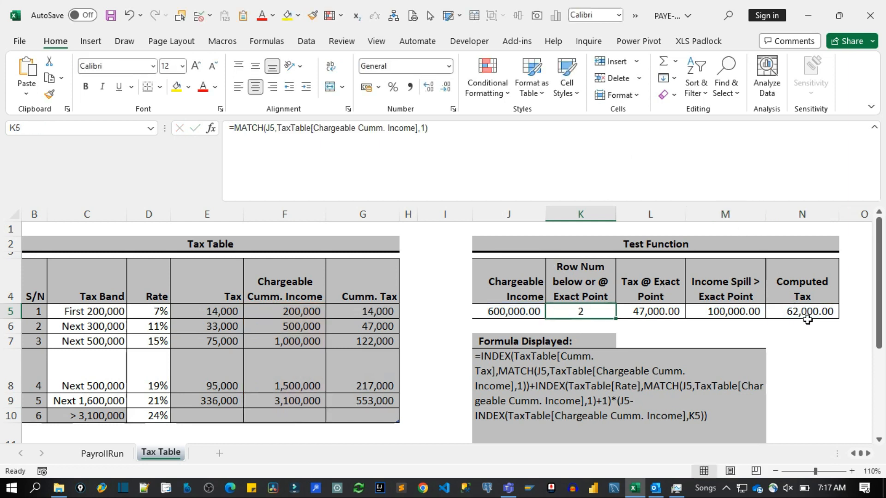
# Step: Replace the last K5 reference in the N5 formula with MATCH(J5,TaxTable[Chargeable Cumm. Income],1)
pyautogui.click(809, 313)
pyautogui.click(582, 128)
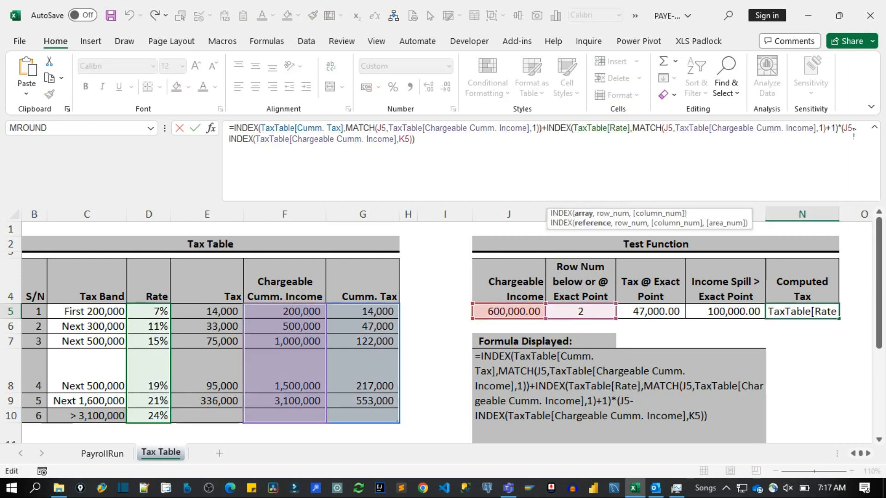
pyautogui.click(416, 147)
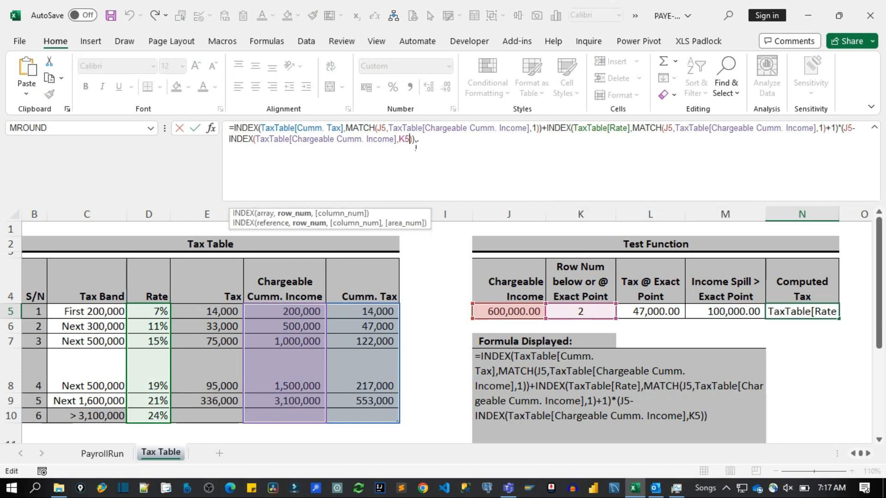
pyautogui.press('BackSpace')
pyautogui.press('BackSpace')
pyautogui.hotkey('ctrl', 'v')
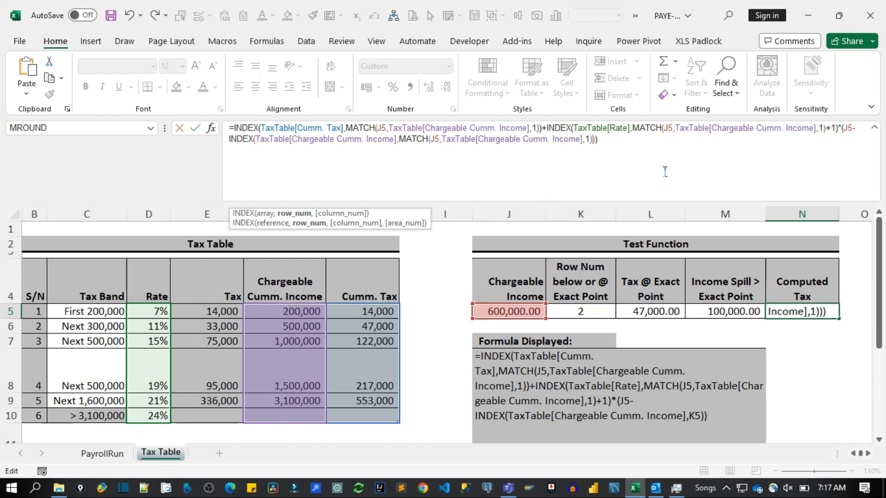
pyautogui.press('Return')
# Step: Review the combined Computed Tax formula in N5 against the references it uses in the tax table
pyautogui.click(801, 311)
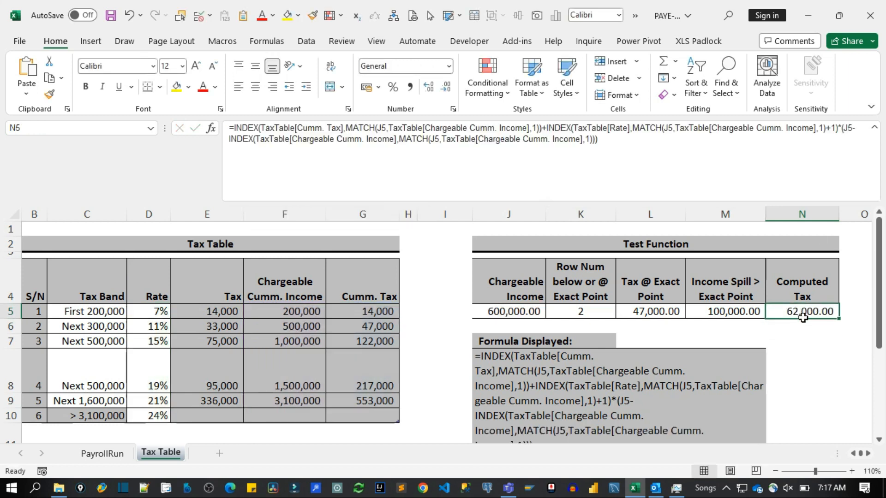
pyautogui.click(607, 147)
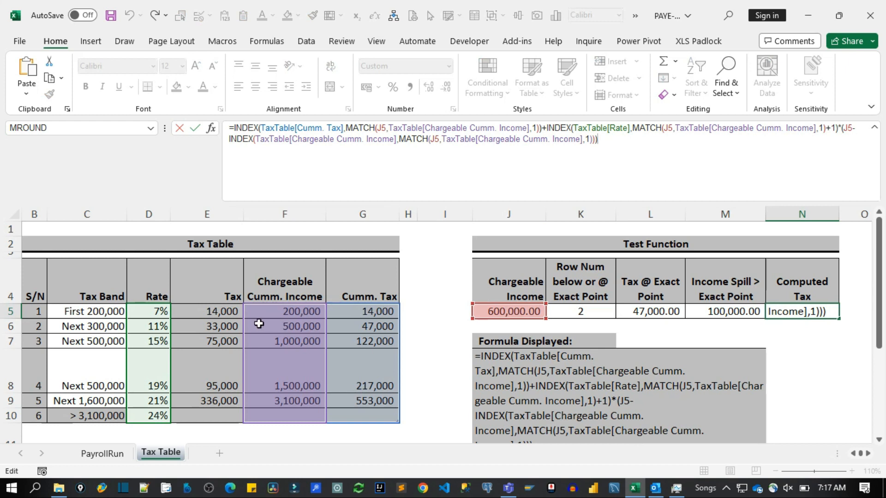
pyautogui.press('Escape')
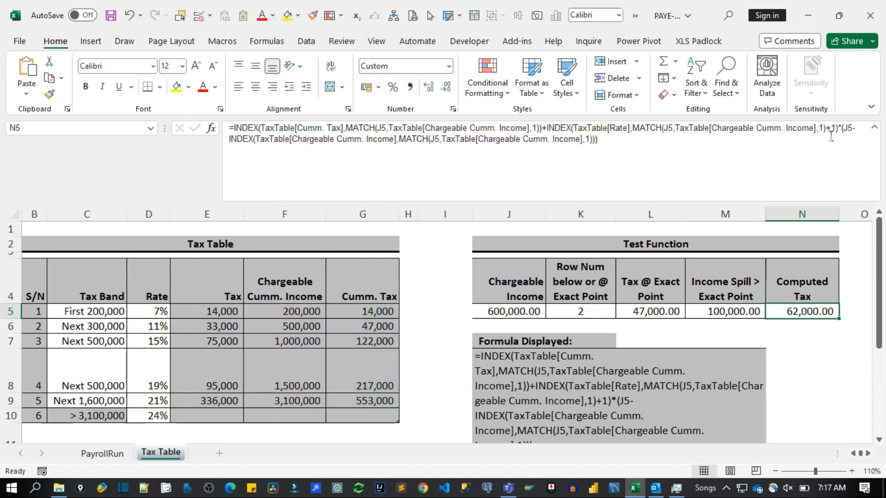
pyautogui.click(874, 127)
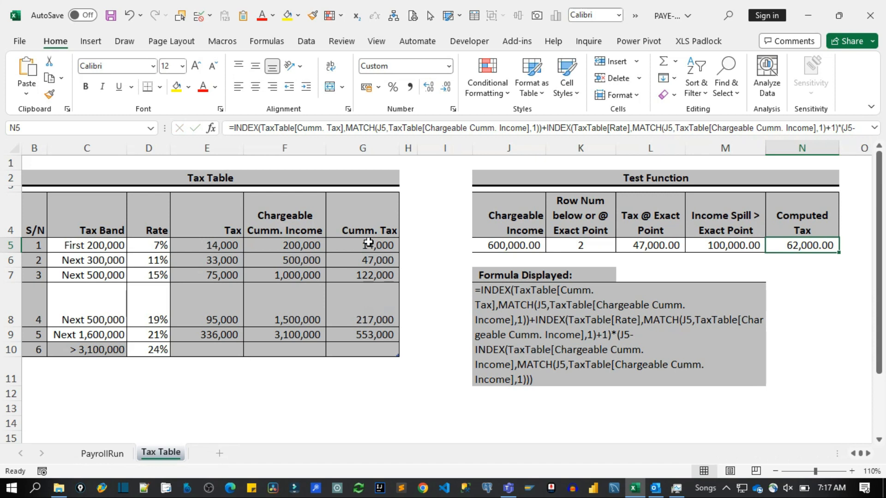
pyautogui.click(874, 127)
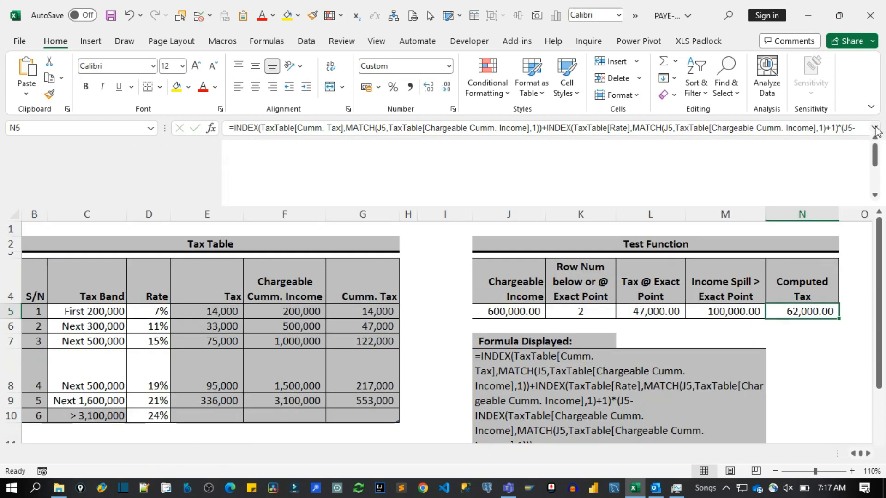
# Step: Copy the entire combined tax formula from cell N5, leaving the cell unchanged
pyautogui.click(573, 167)
pyautogui.moveTo(572, 167); pyautogui.dragTo(612, 144)
pyautogui.click(265, 139)
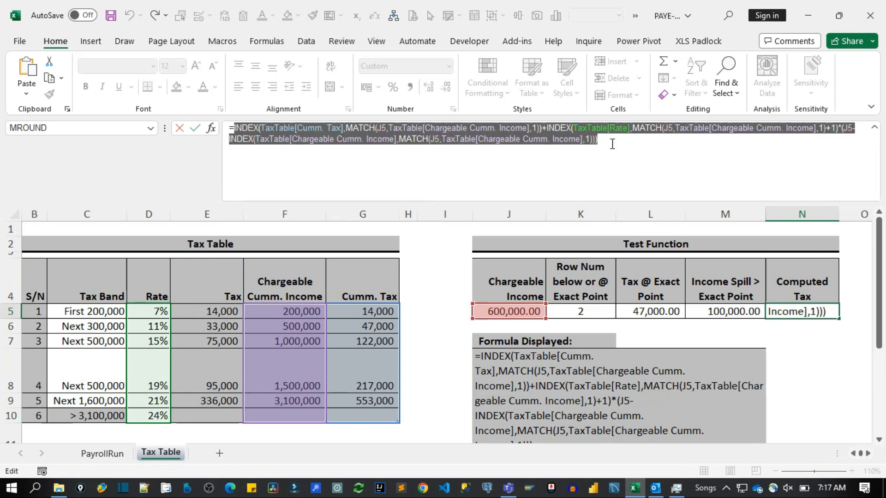
pyautogui.press('Escape')
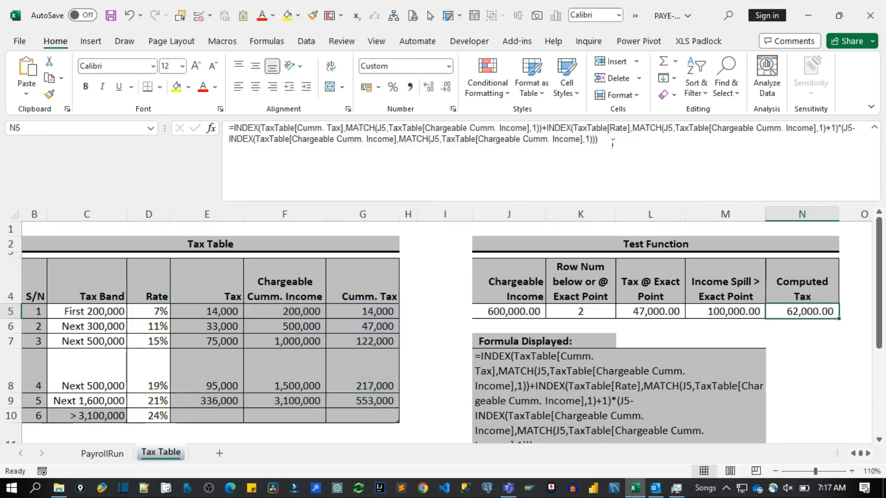
pyautogui.click(876, 127)
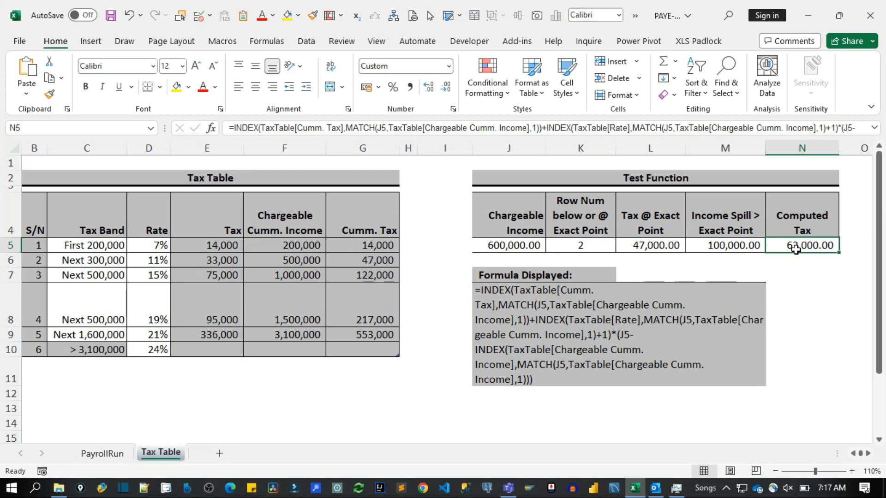
# Step: Paste the combined tax formula into Annual Tax cell M8 on the PayrollRun sheet and enter it
pyautogui.click(84, 453)
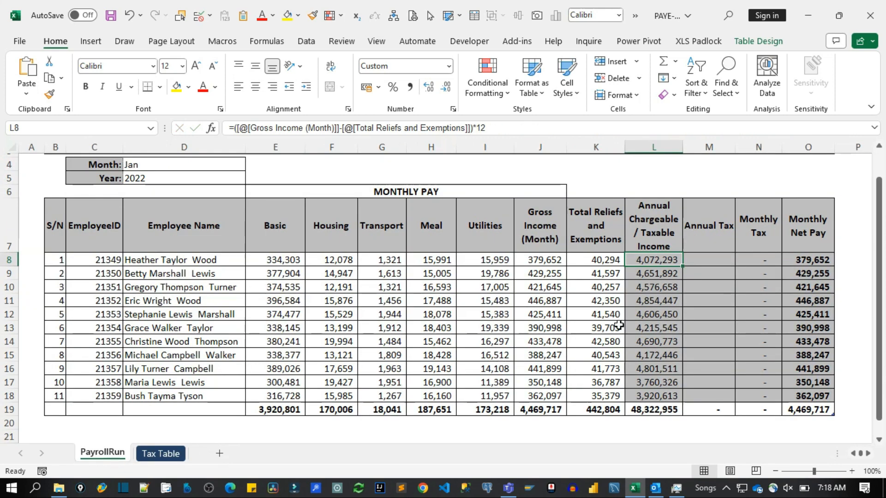
pyautogui.press('Right')
pyautogui.click(340, 133)
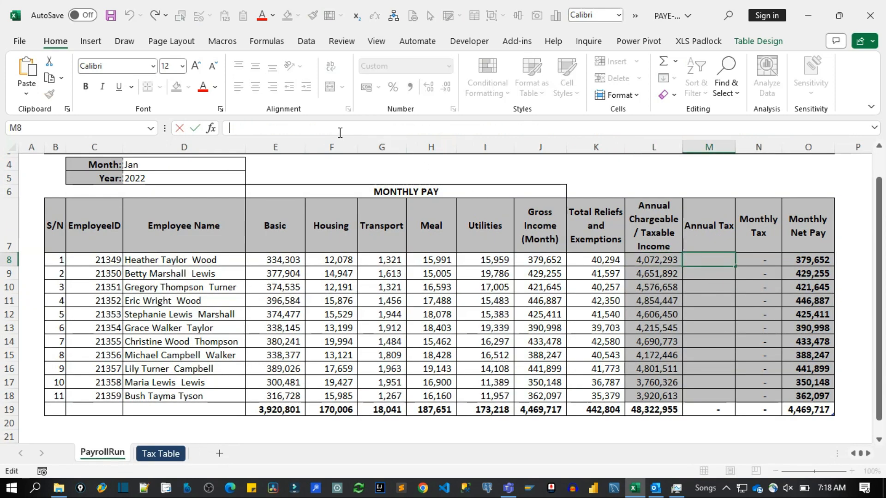
pyautogui.hotkey('ctrl', 'v')
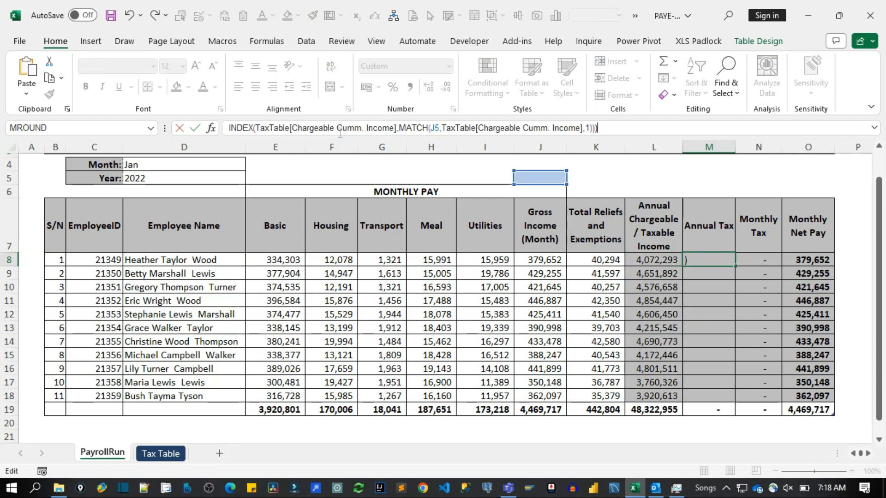
pyautogui.hotkey('ctrl', 'Return')
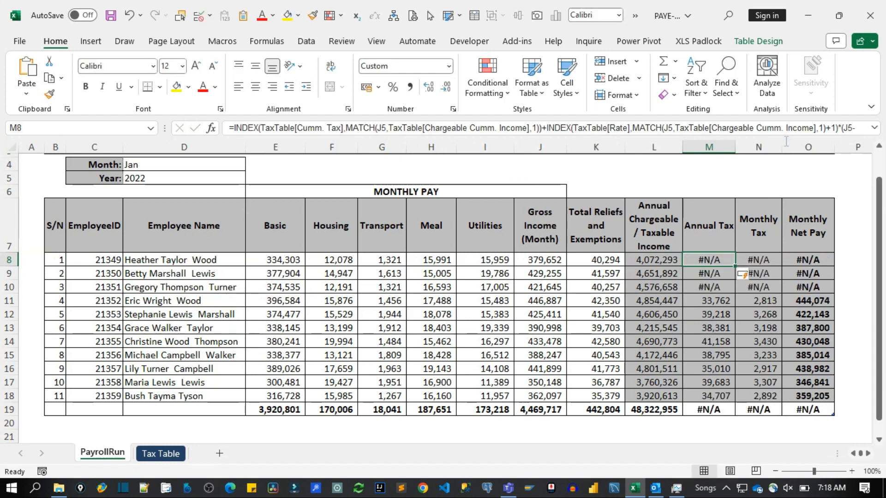
# Step: Replace the J5 lookup values in the first two MATCH functions of the M8 formula with [@[Annual Chargeable / Taxable Income]]
pyautogui.click(874, 128)
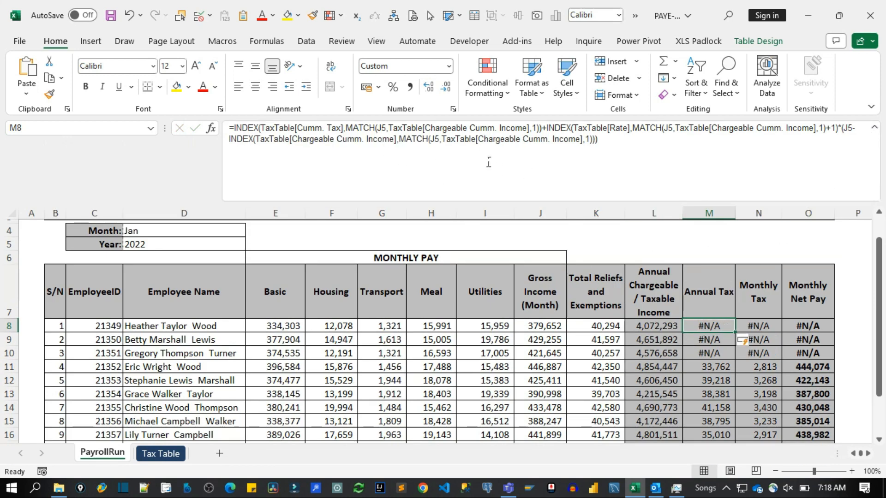
pyautogui.click(386, 128)
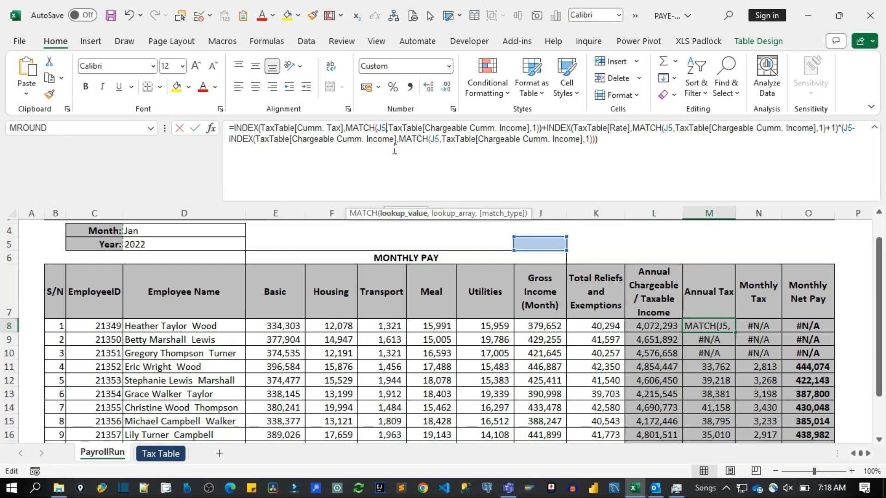
pyautogui.press('BackSpace')
pyautogui.press('BackSpace')
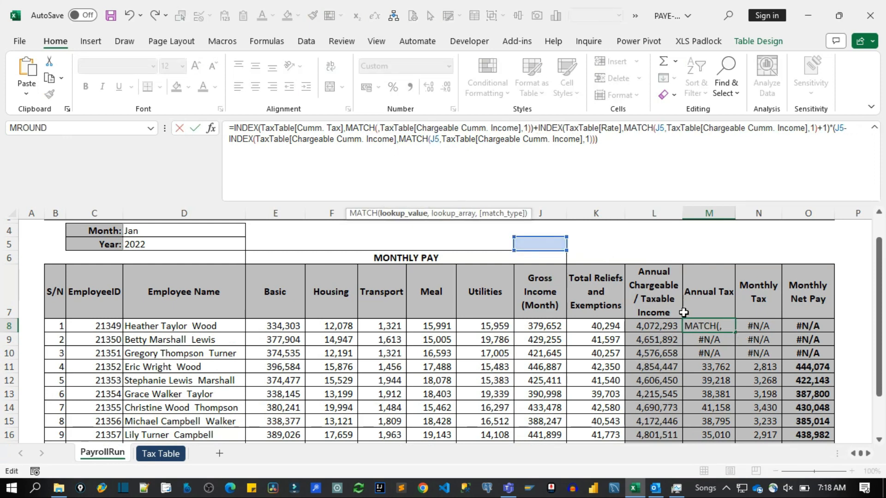
pyautogui.click(657, 329)
pyautogui.click(815, 128)
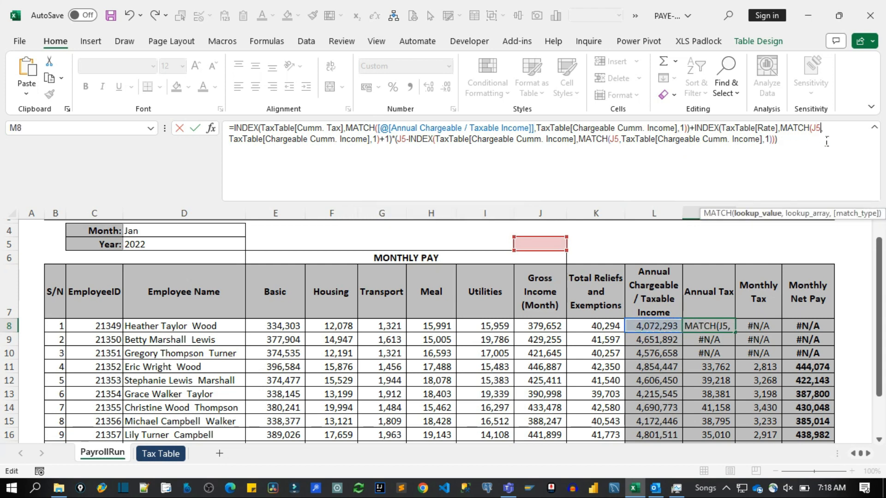
pyautogui.press('BackSpace')
pyautogui.press('BackSpace')
pyautogui.click(665, 326)
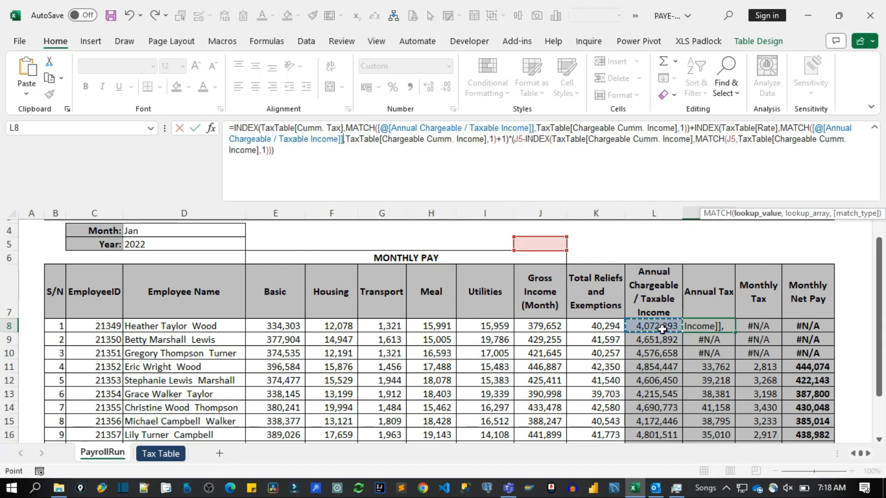
# Step: Replace the remaining two J5 references in the M8 formula with [@[Annual Chargeable / Taxable Income]] and apply it to the Annual Tax column
pyautogui.click(523, 139)
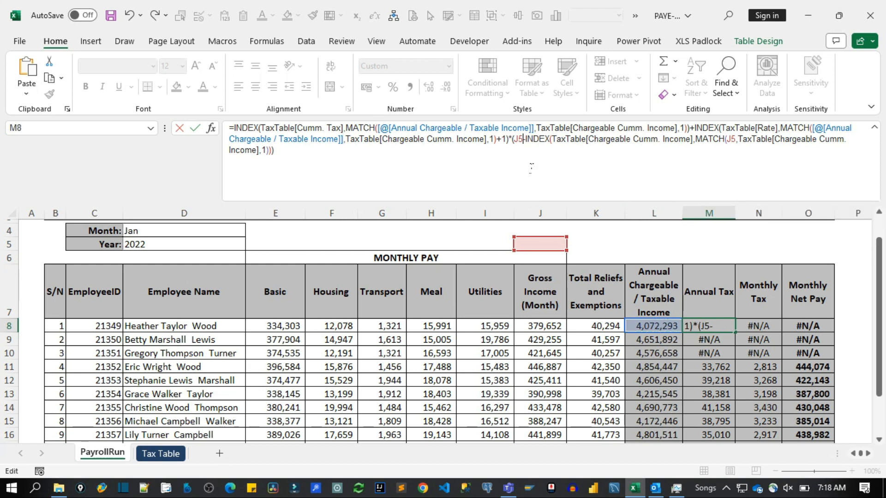
pyautogui.press('BackSpace')
pyautogui.press('BackSpace')
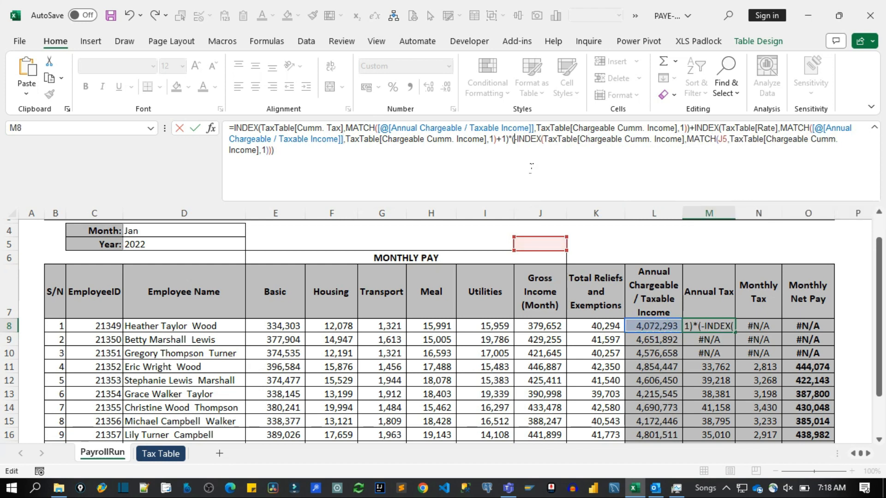
pyautogui.click(655, 331)
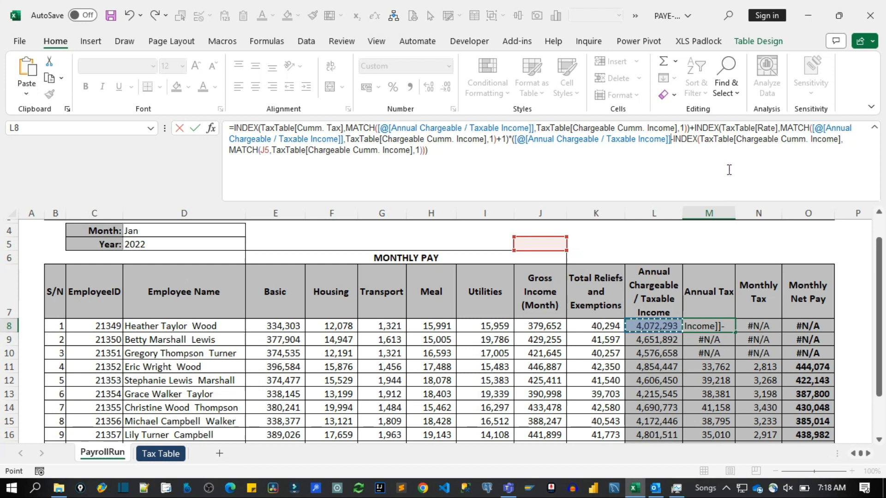
pyautogui.click(271, 152)
pyautogui.press('BackSpace')
pyautogui.press('BackSpace')
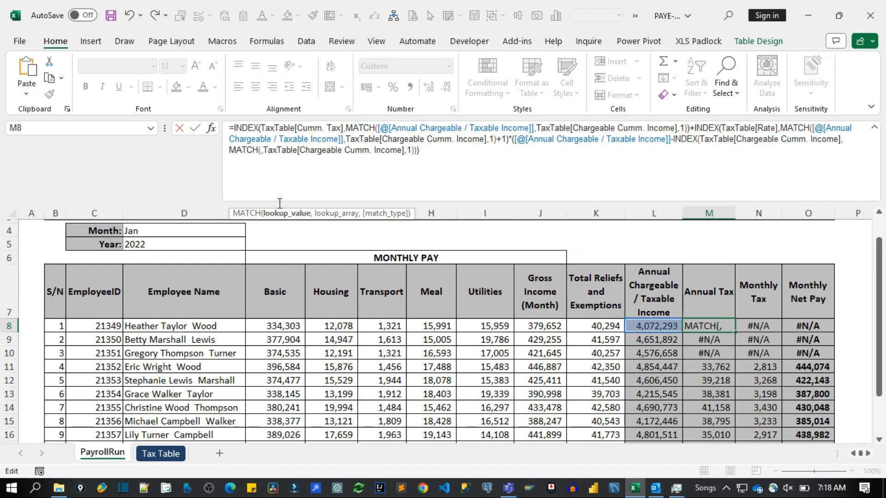
pyautogui.click(651, 329)
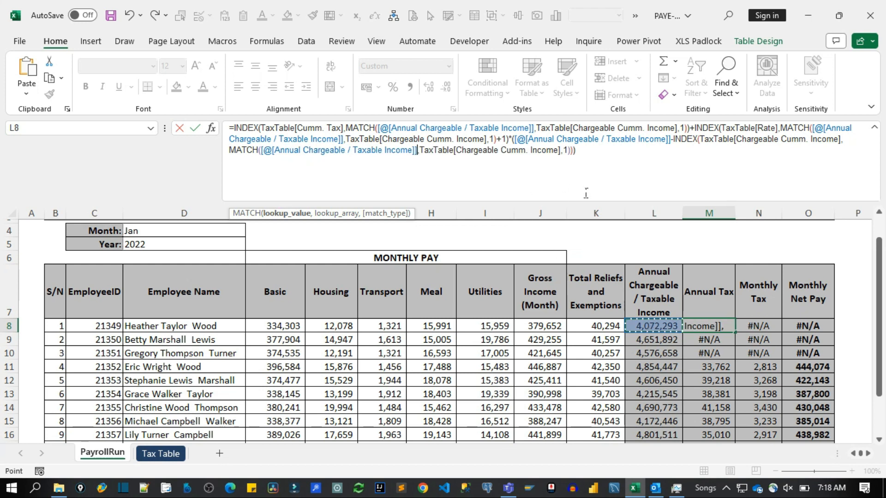
pyautogui.press('Return')
pyautogui.click(702, 329)
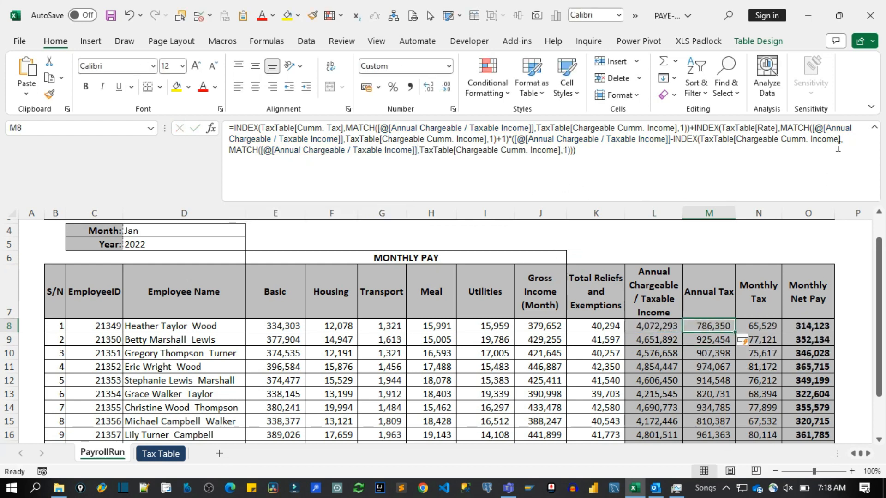
# Step: Set the test Chargeable Income in cell J5 of the Tax Table sheet to 100,000
pyautogui.click(874, 129)
pyautogui.click(666, 264)
pyautogui.click(708, 265)
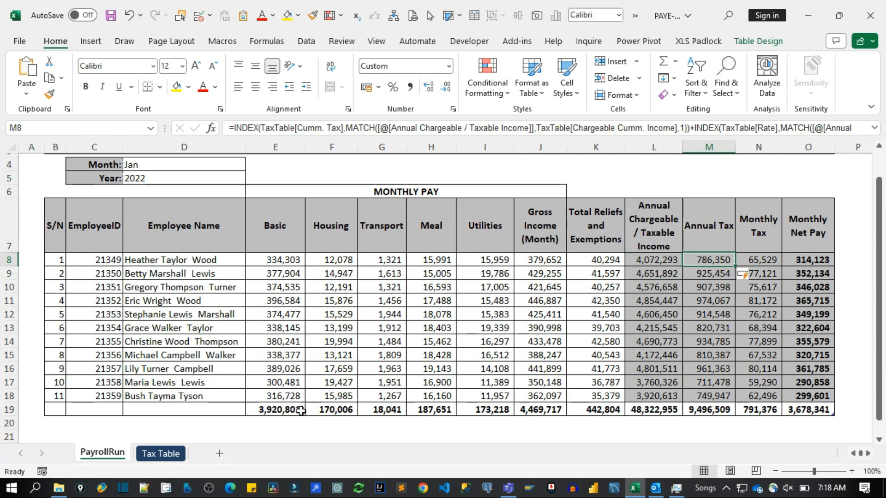
pyautogui.click(166, 453)
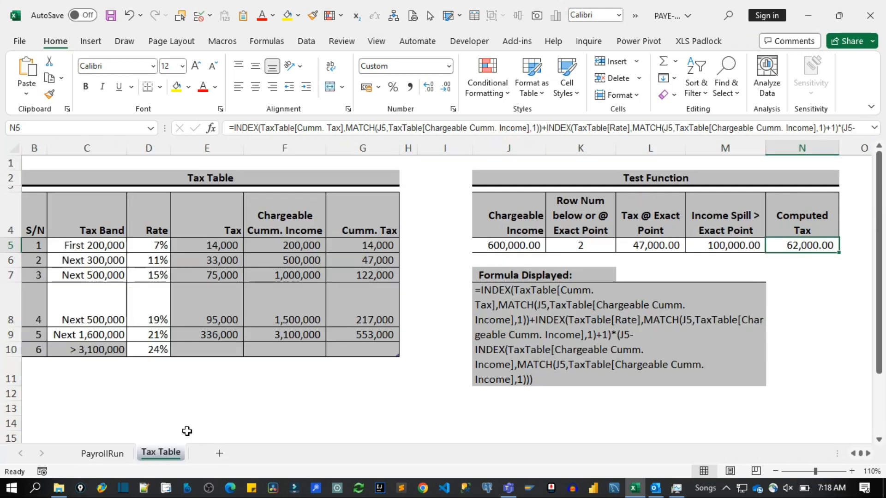
pyautogui.click(107, 251)
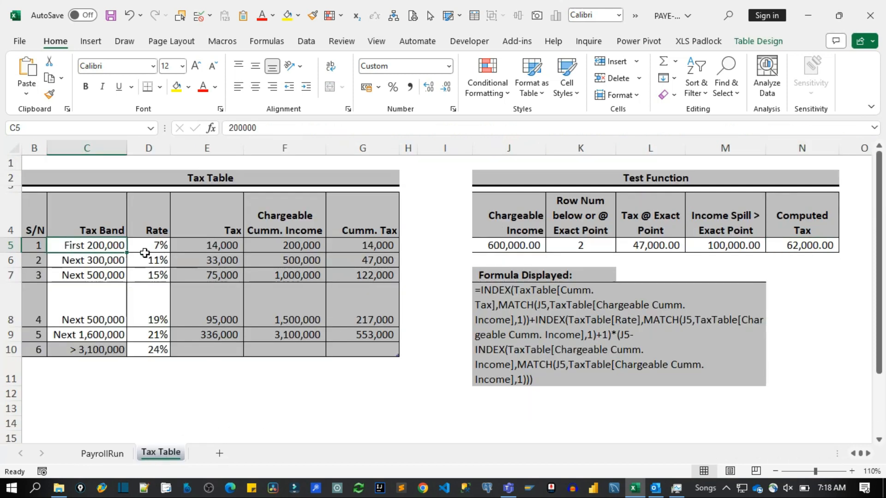
pyautogui.click(291, 253)
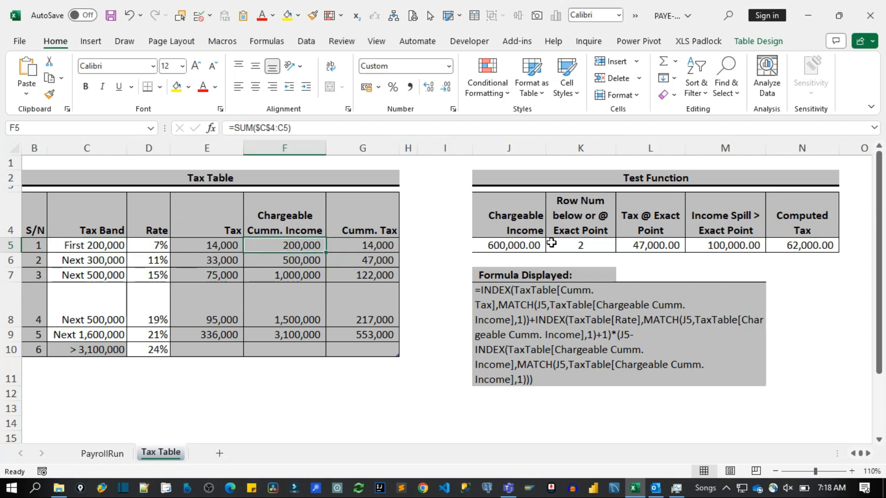
pyautogui.click(522, 247)
pyautogui.press('Delete')
pyautogui.write('100')
pyautogui.click(521, 249)
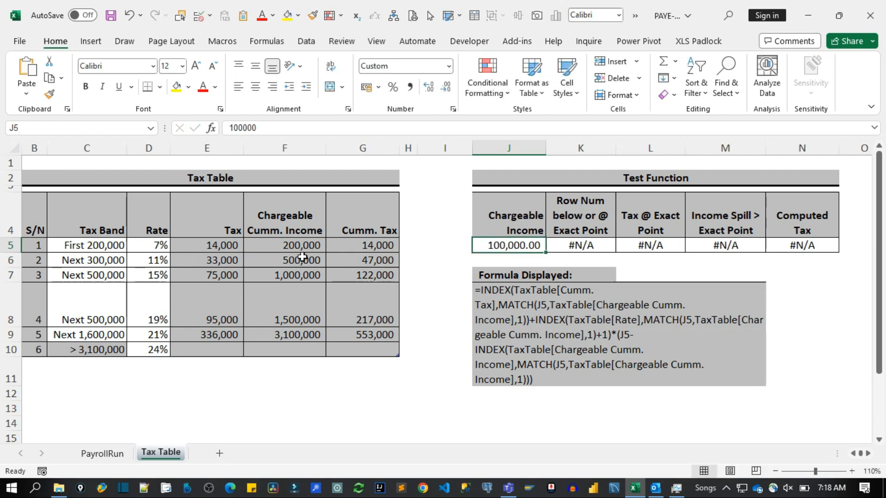
# Step: Wrap the Computed Tax formula in N5 in an IFERROR function that returns 0 on error
pyautogui.moveTo(295, 231); pyautogui.dragTo(298, 256)
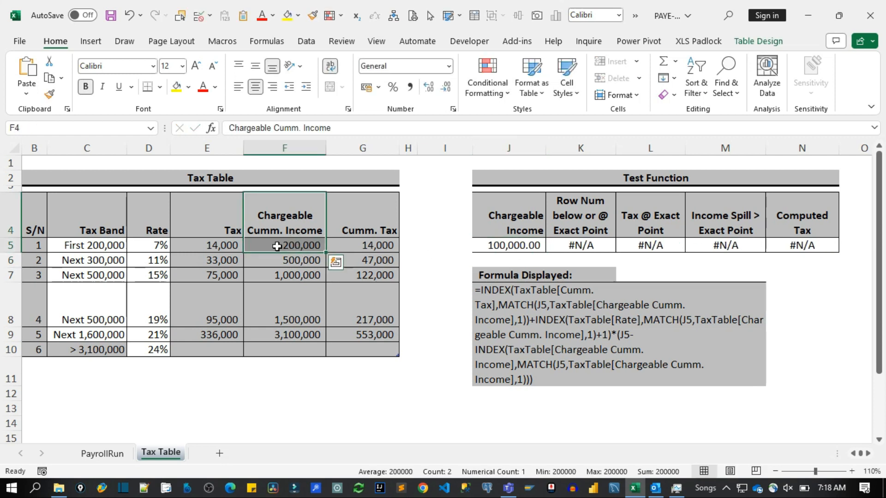
pyautogui.click(510, 250)
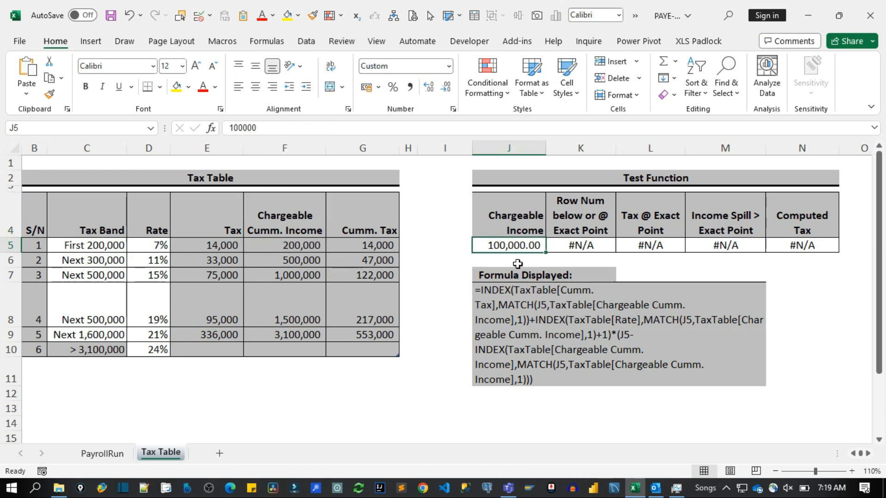
pyautogui.click(793, 251)
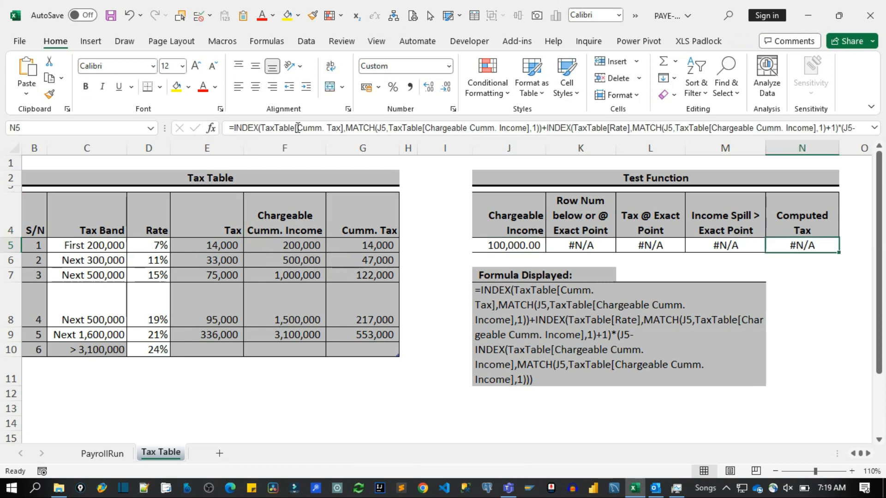
pyautogui.click(237, 132)
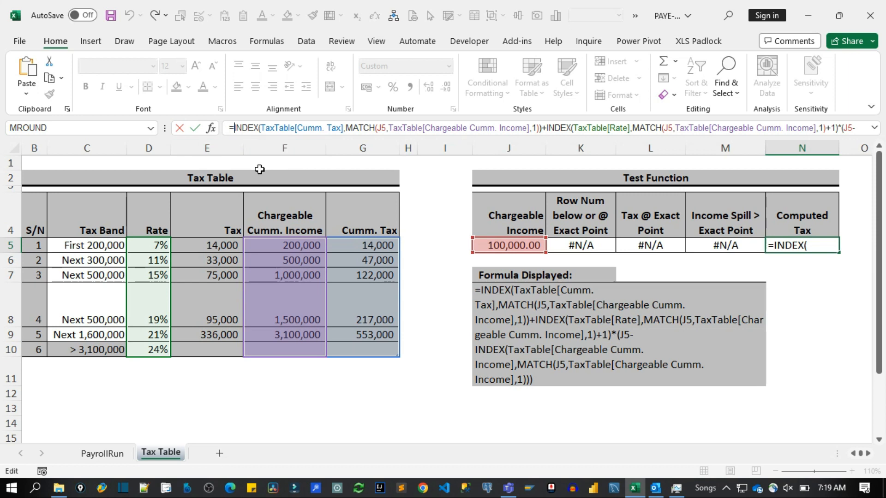
pyautogui.write('IFERROR(')
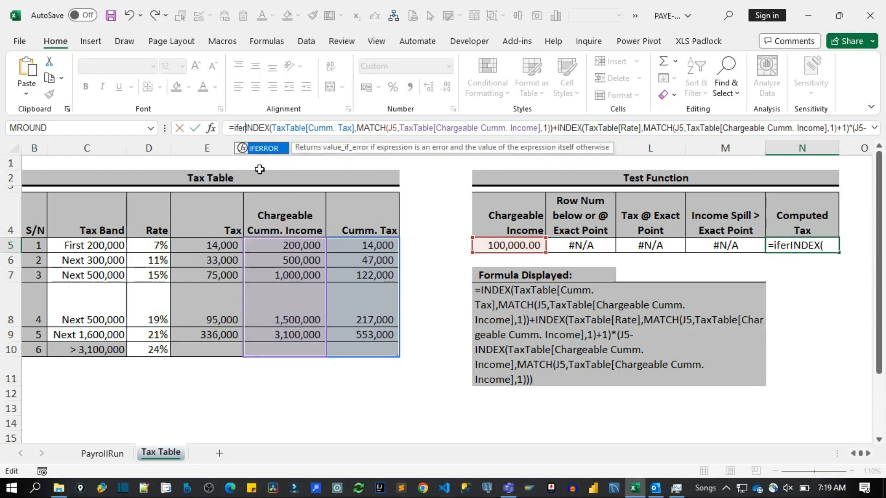
pyautogui.click(875, 129)
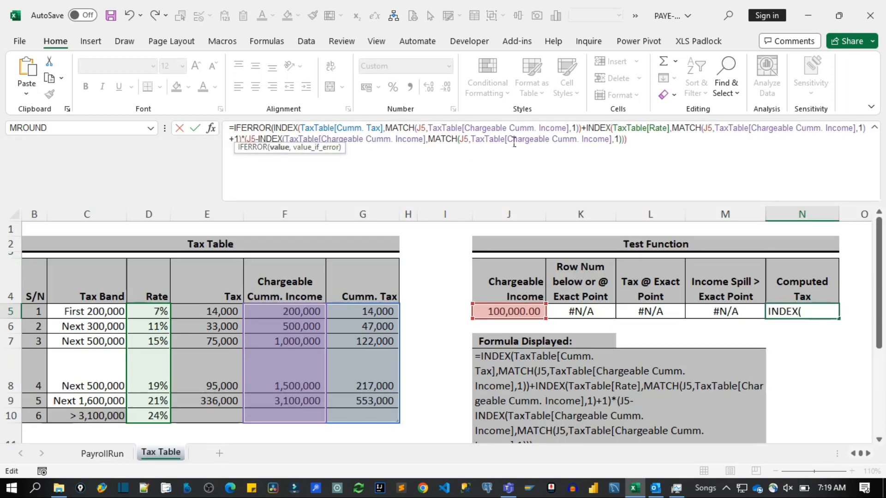
pyautogui.click(636, 155)
pyautogui.write(',')
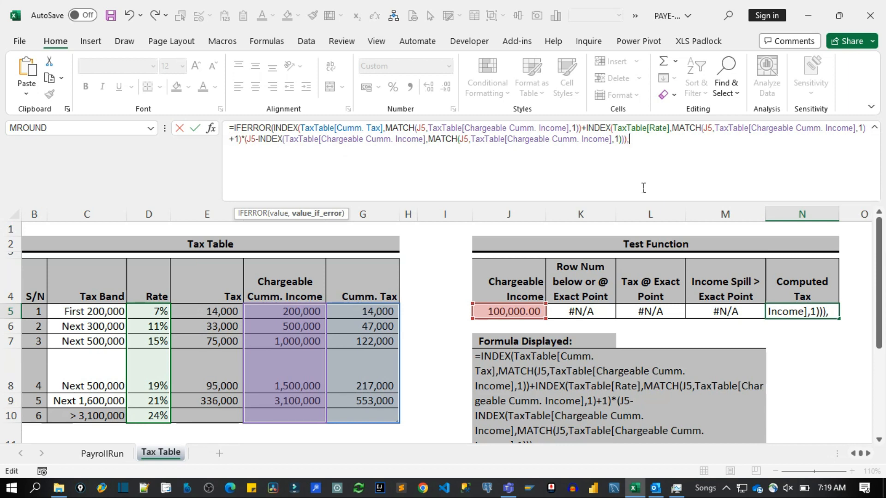
pyautogui.write('0)')
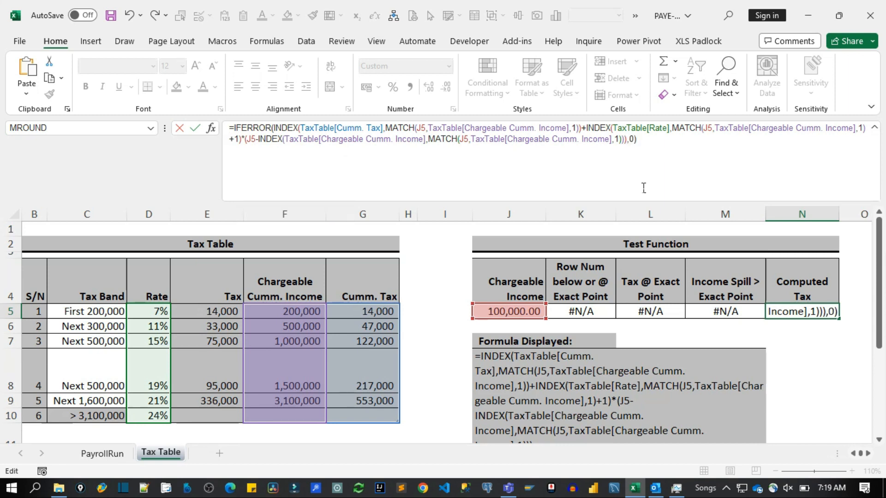
pyautogui.press('Return')
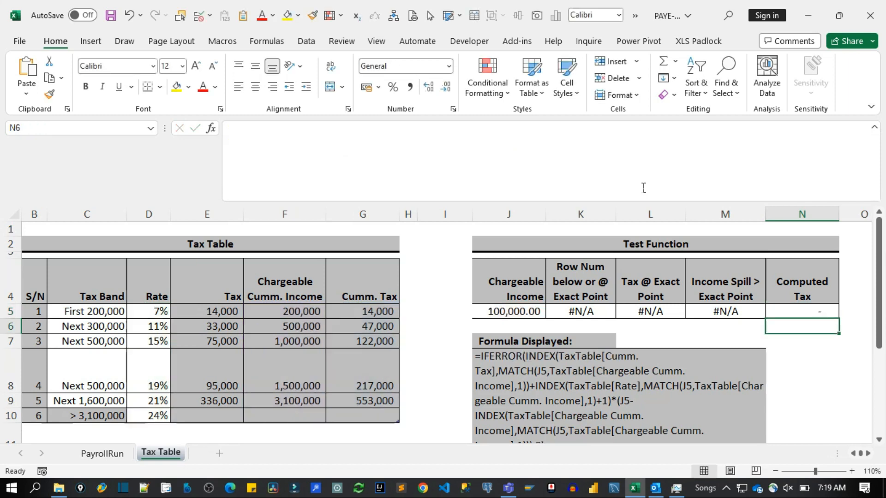
pyautogui.click(874, 127)
pyautogui.click(810, 250)
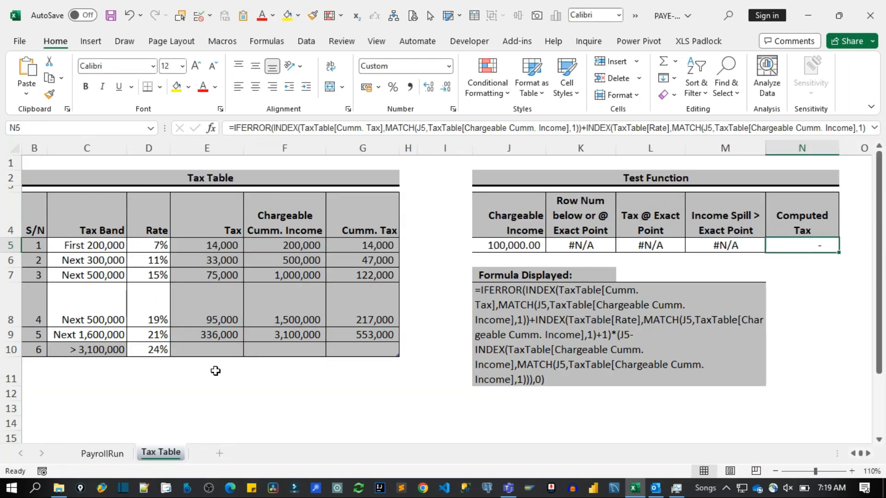
# Step: Wrap the Annual Tax formula in M8 of the PayrollRun sheet in IFERROR with 0 as the error value and apply it to the column
pyautogui.click(111, 454)
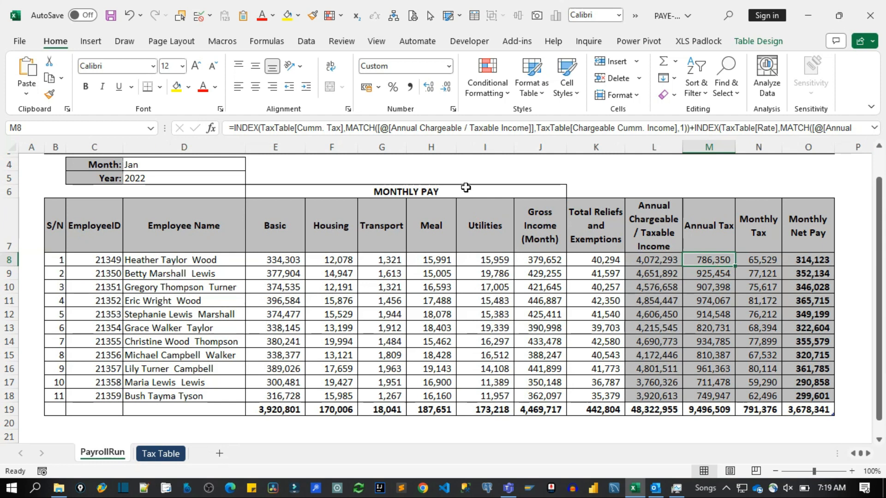
pyautogui.click(874, 127)
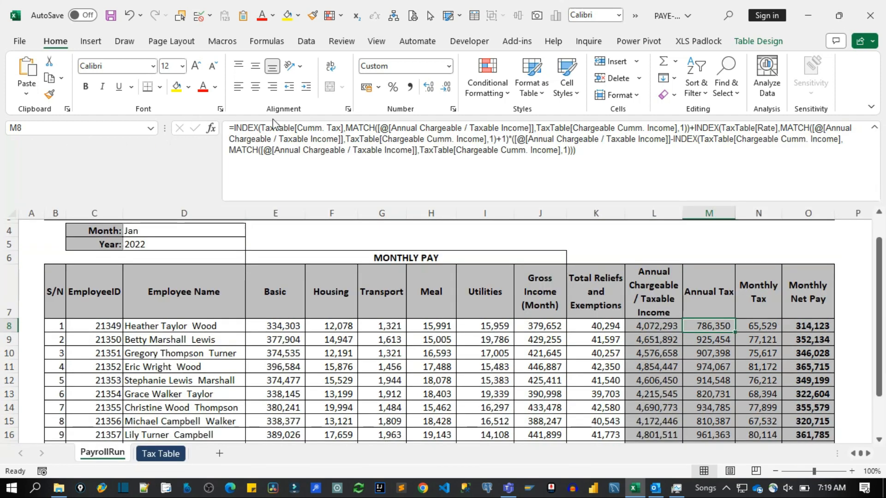
pyautogui.click(235, 129)
pyautogui.write('ifer')
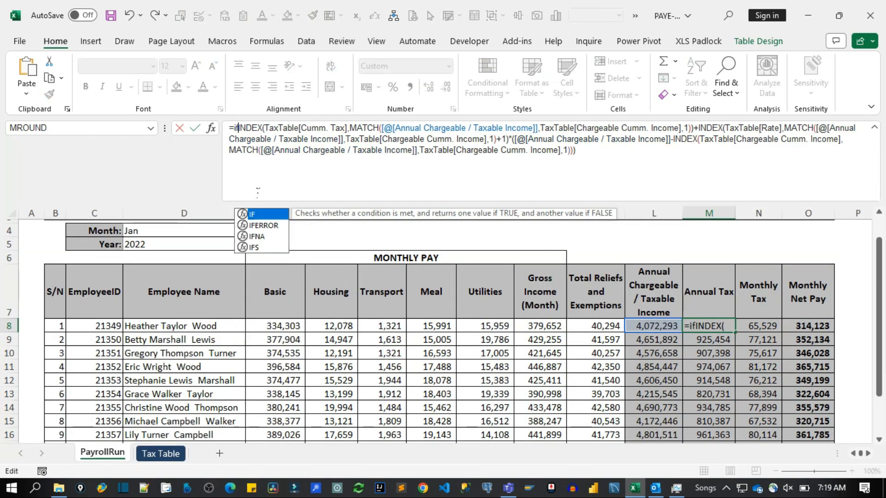
pyautogui.press('Tab')
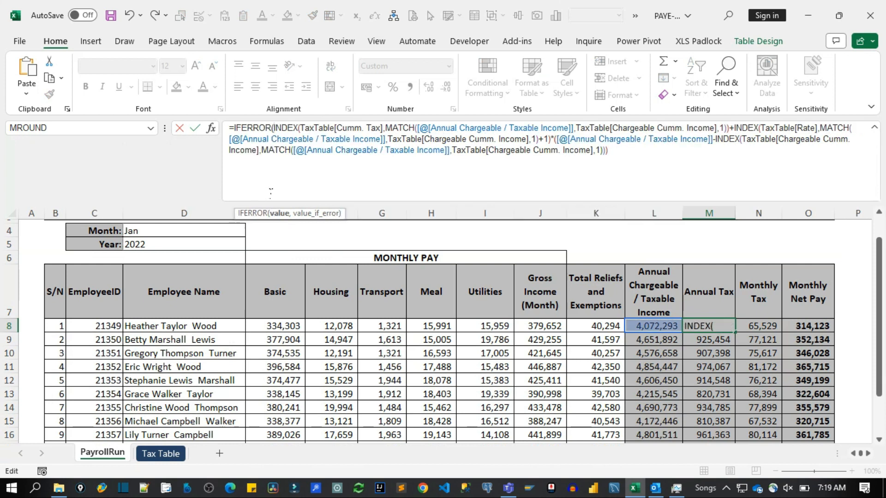
pyautogui.write('),0)')
pyautogui.press('Return')
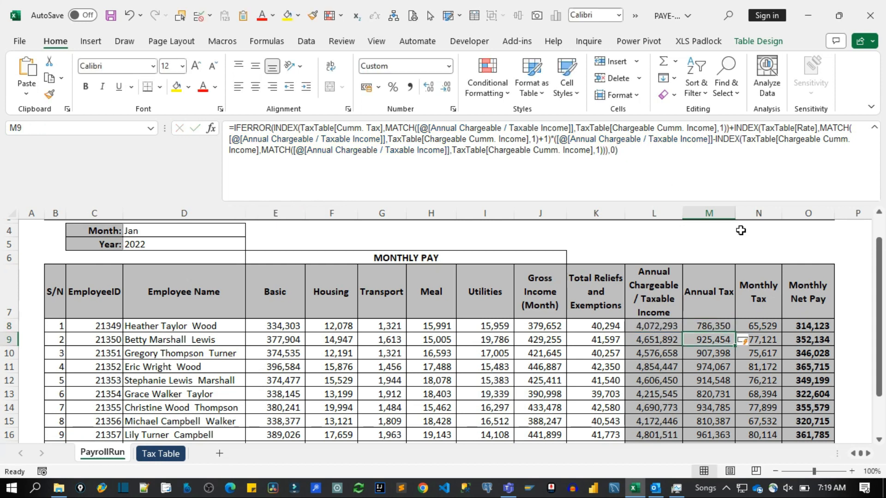
pyautogui.click(873, 128)
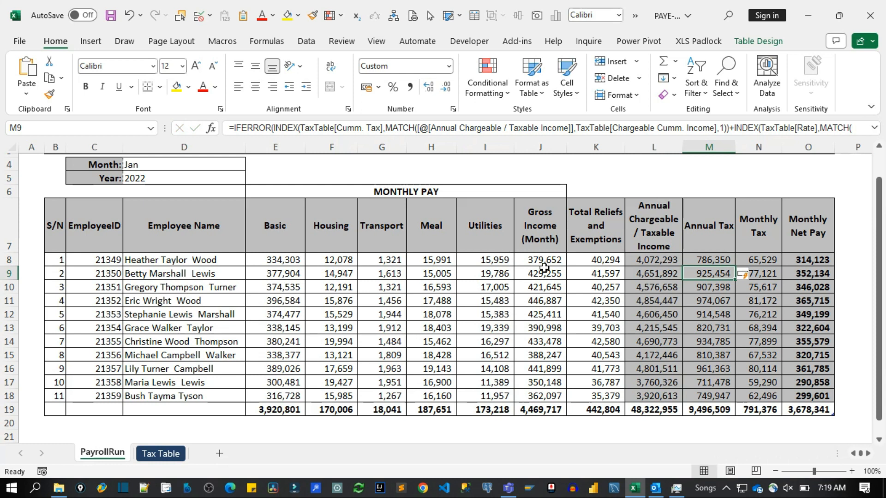
# Step: Test the Annual Tax formula in row 8 with a Basic pay of 0 in E8, and undo the pay change
pyautogui.click(275, 262)
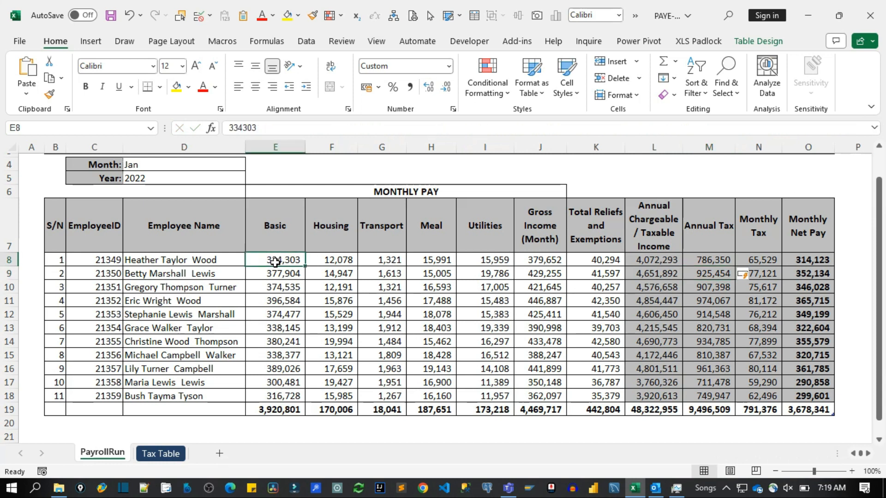
pyautogui.write('0')
pyautogui.press('Return')
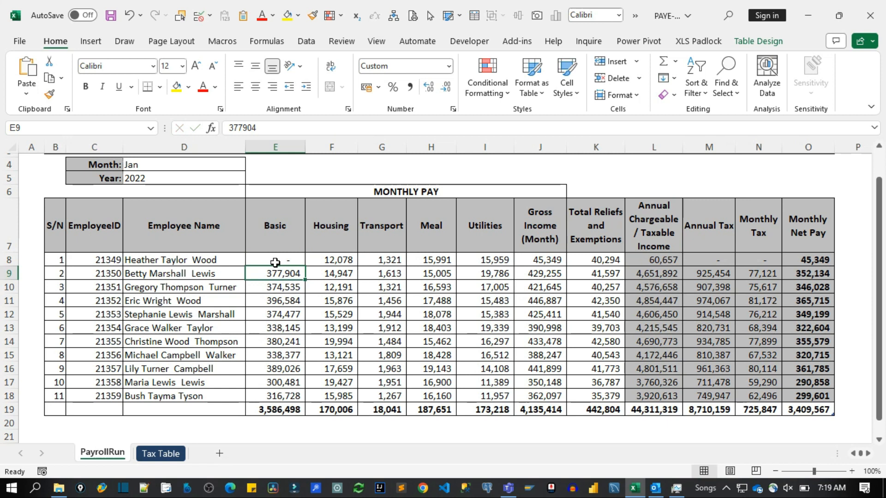
pyautogui.click(658, 272)
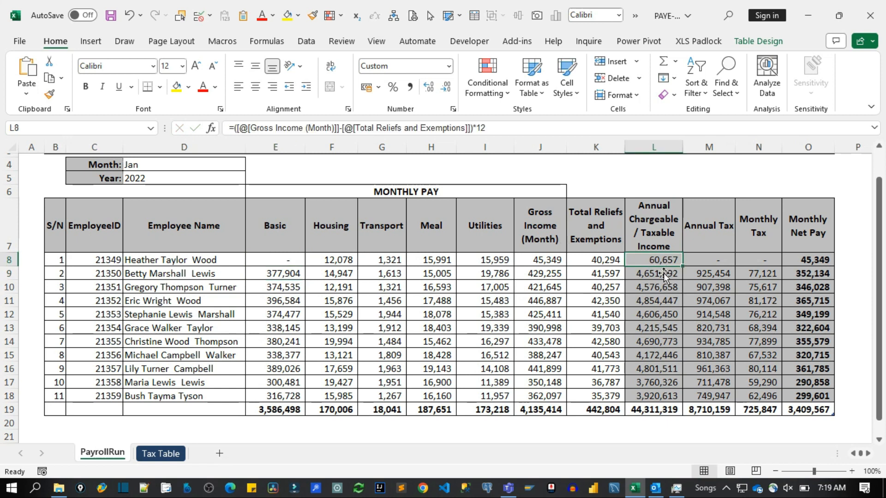
pyautogui.click(723, 273)
pyautogui.click(719, 262)
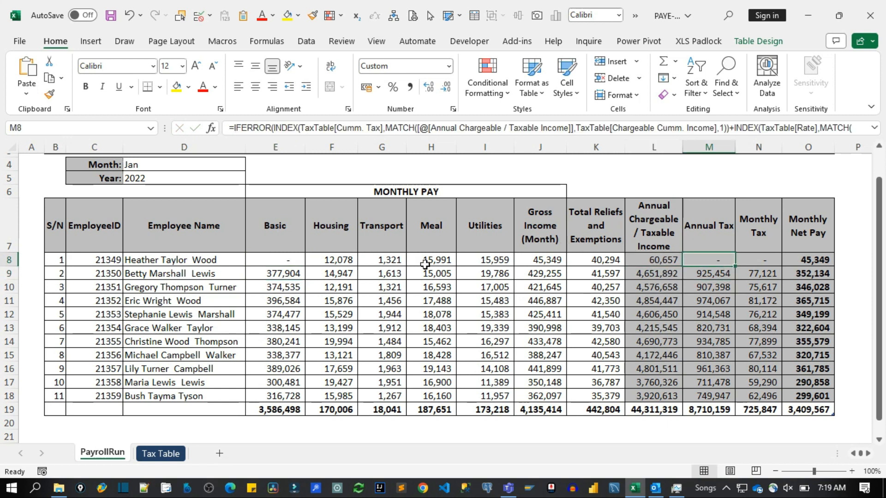
pyautogui.click(300, 262)
pyautogui.hotkey('ctrl', 'z')
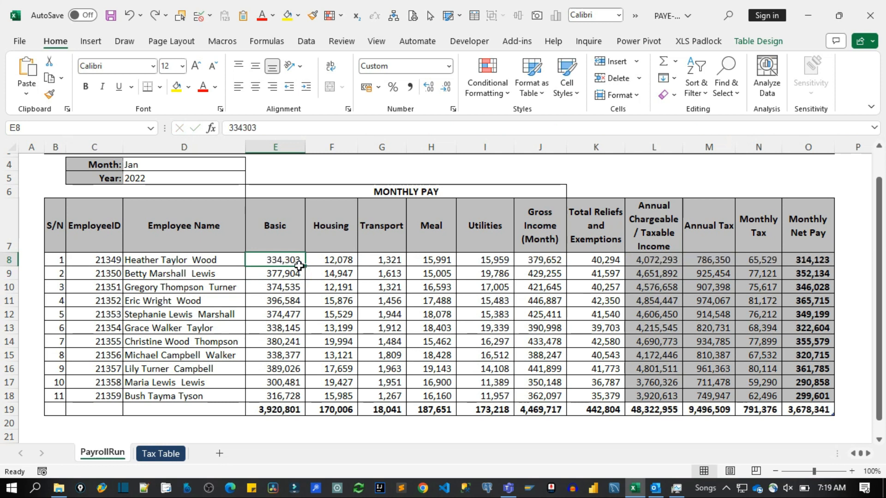
# Step: Examine the Annual Tax, Monthly Tax and Monthly Net Pay formulas in row 8, leaving them unchanged
pyautogui.click(719, 263)
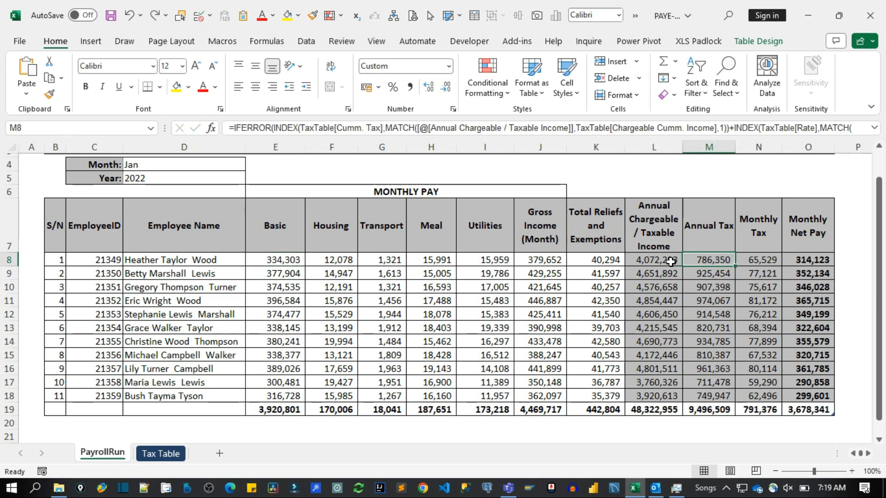
pyautogui.click(758, 263)
pyautogui.click(722, 264)
pyautogui.scroll(1, 721, 289)
pyautogui.click(761, 290)
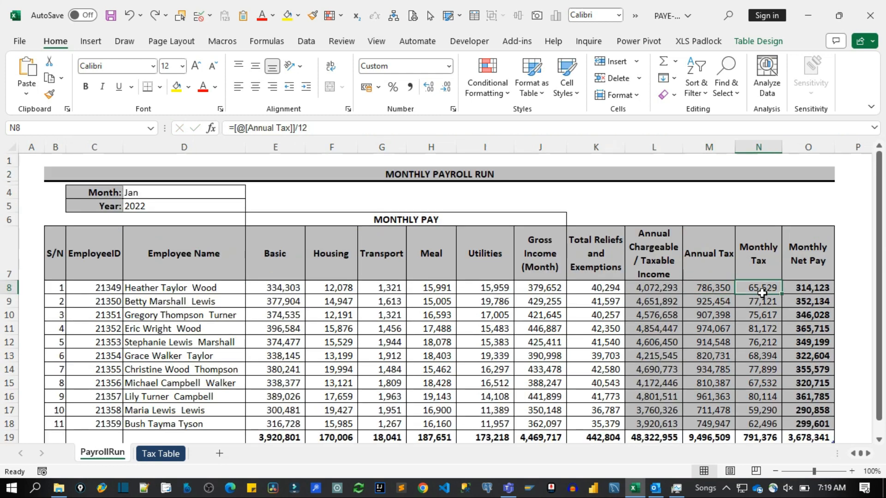
pyautogui.click(360, 137)
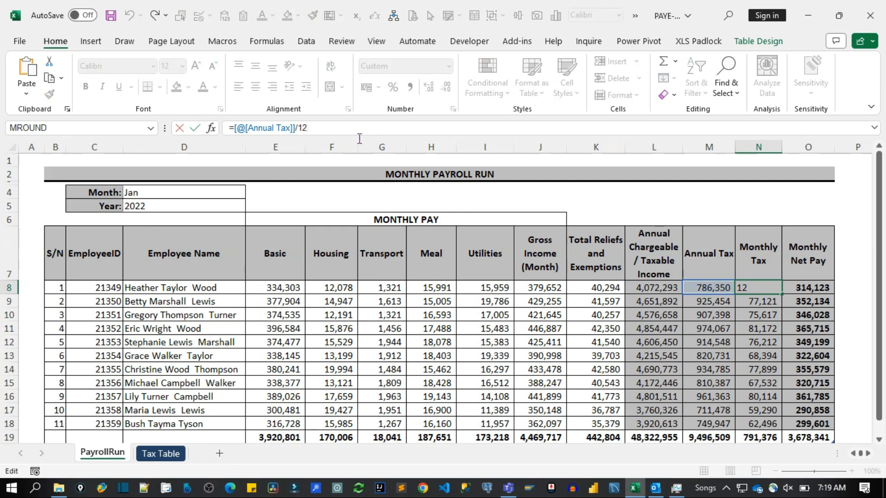
pyautogui.press('Return')
pyautogui.click(820, 289)
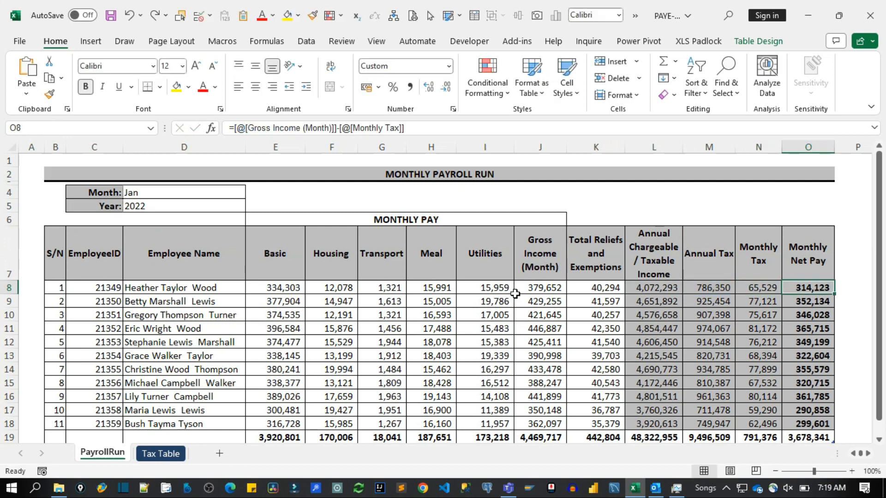